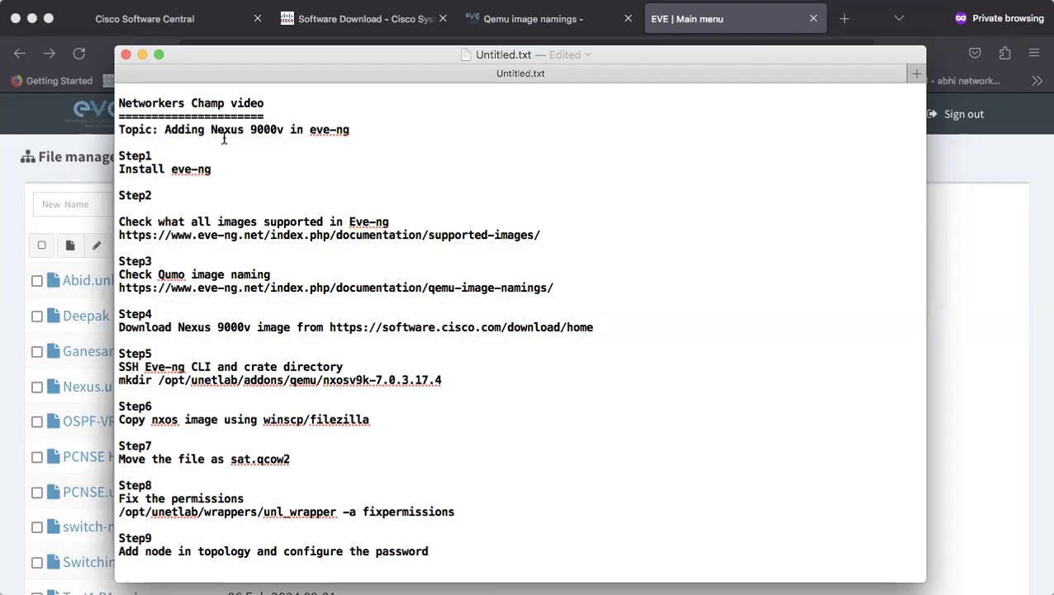
Review the 'Adding Nexus 9000v' topic and the Step1 install eve-ng lines in the notes
left_click_drag(164, 130, 368, 130)
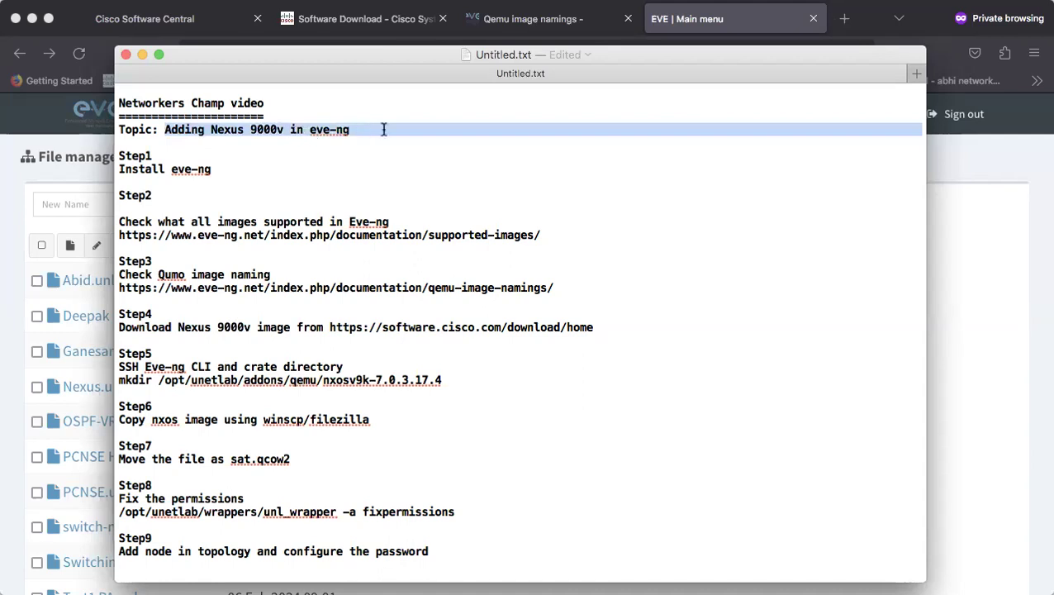
left_click(265, 186)
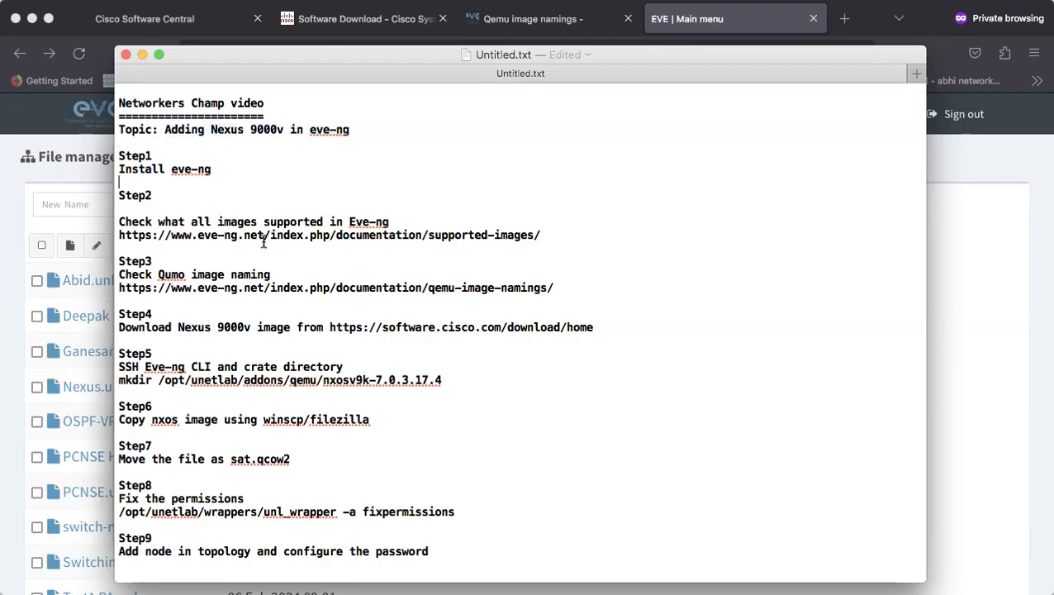
scroll(317, 529, "down", 3)
scroll(317, 504, "up", 3)
left_click_drag(447, 551, 118, 151)
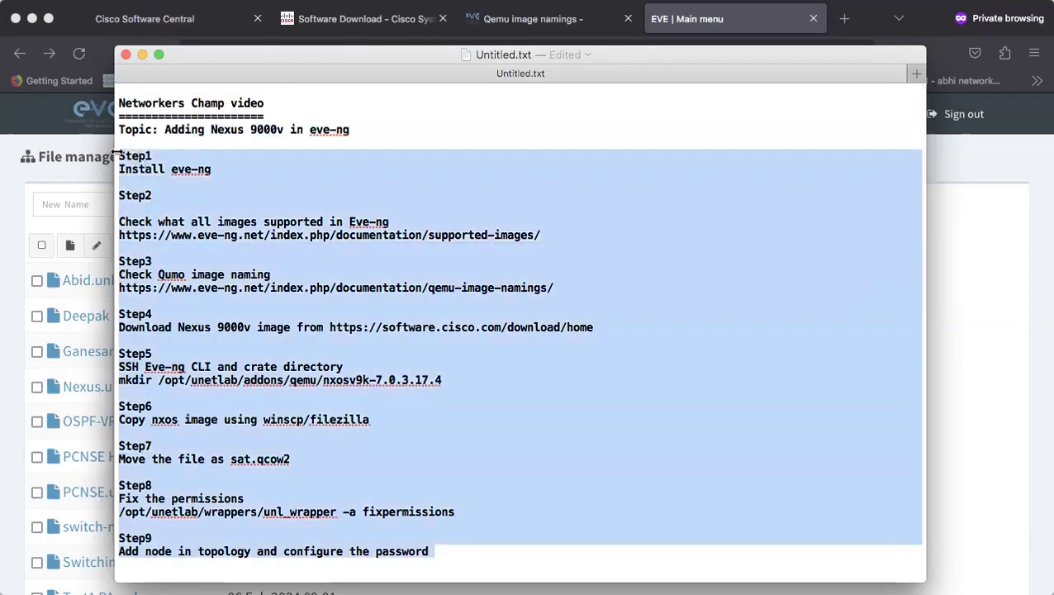
left_click(304, 179)
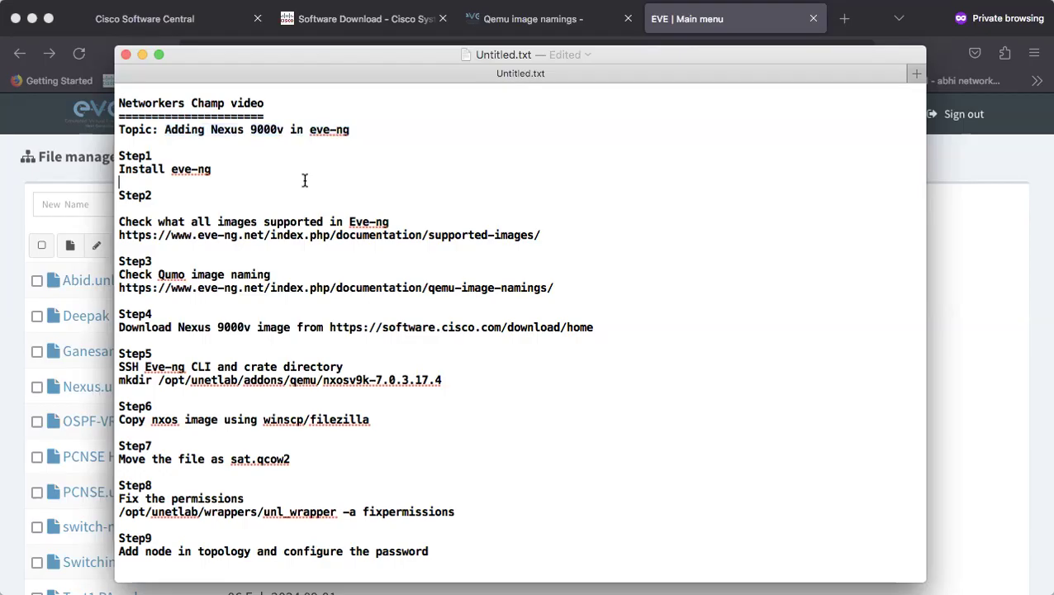
left_click_drag(215, 177, 118, 149)
left_click(225, 174)
left_click(231, 161)
left_click_drag(216, 170, 118, 156)
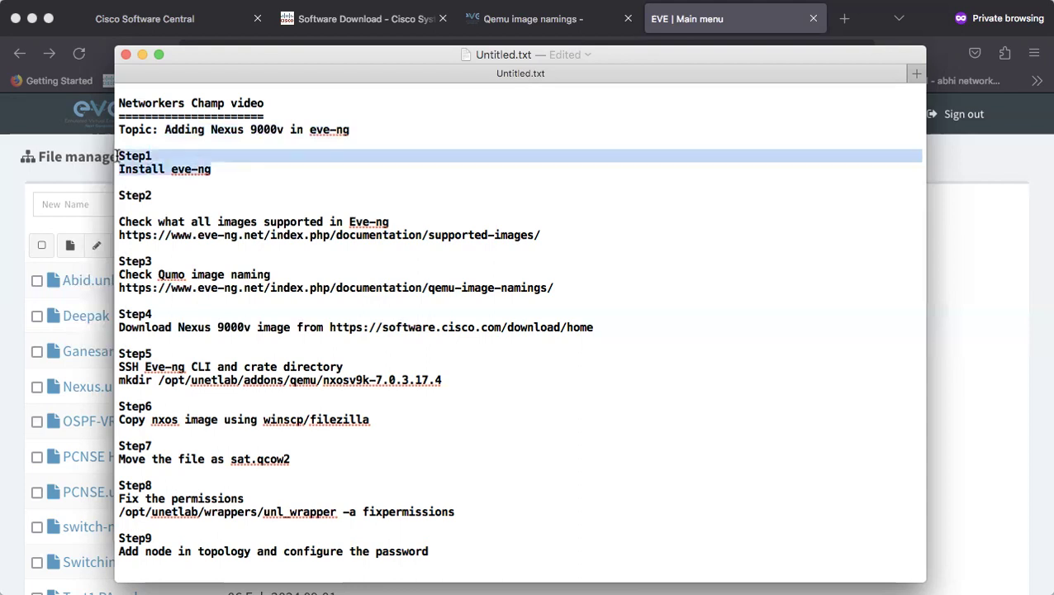
left_click(256, 181)
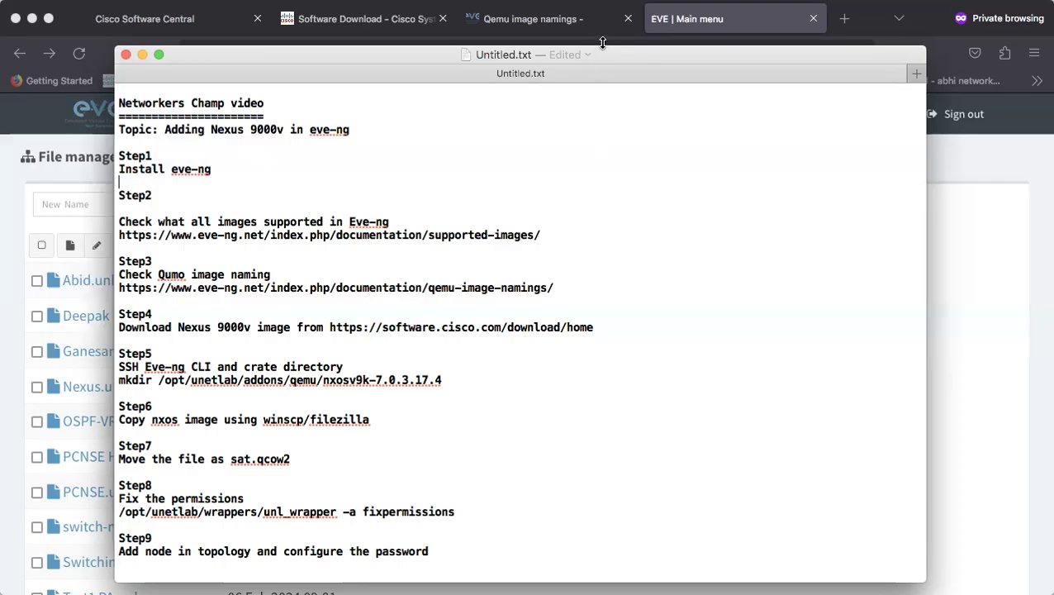
Look over the EVE-NG Main menu page in the browser
left_click(582, 23)
left_click(724, 23)
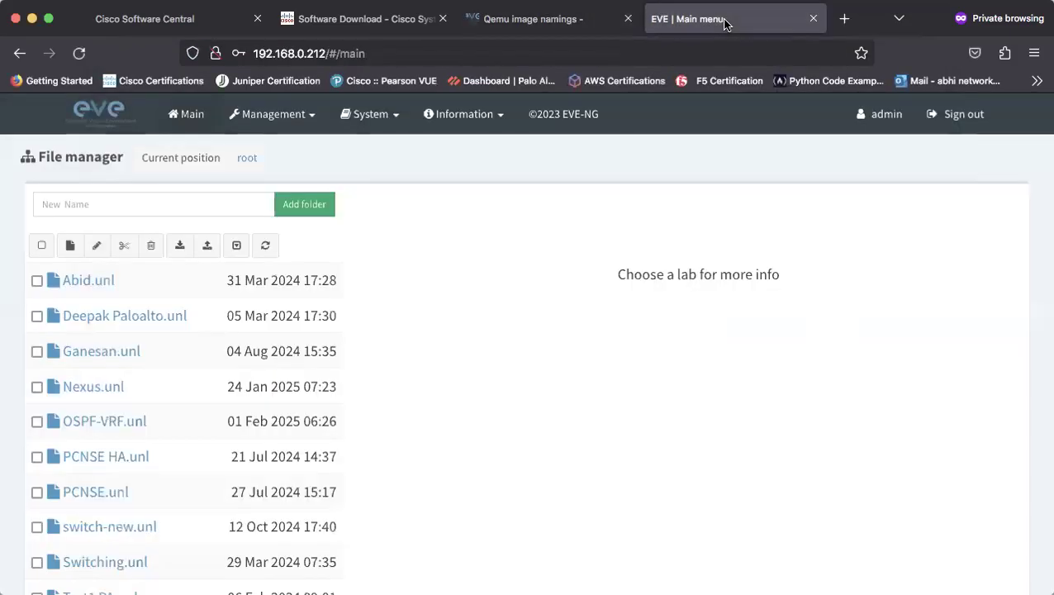
scroll(501, 383, "down", 1)
scroll(501, 387, "up", 1)
mouse_move(302, 525)
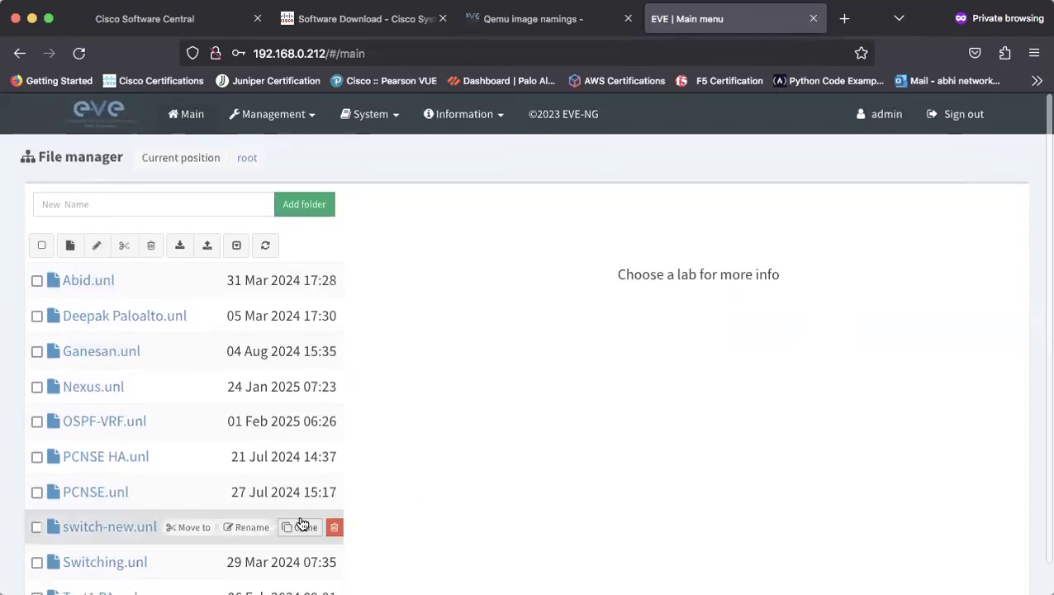
Select the Step2 description and its supported-images URL line in the notes
key("super+Tab")
left_click(178, 180)
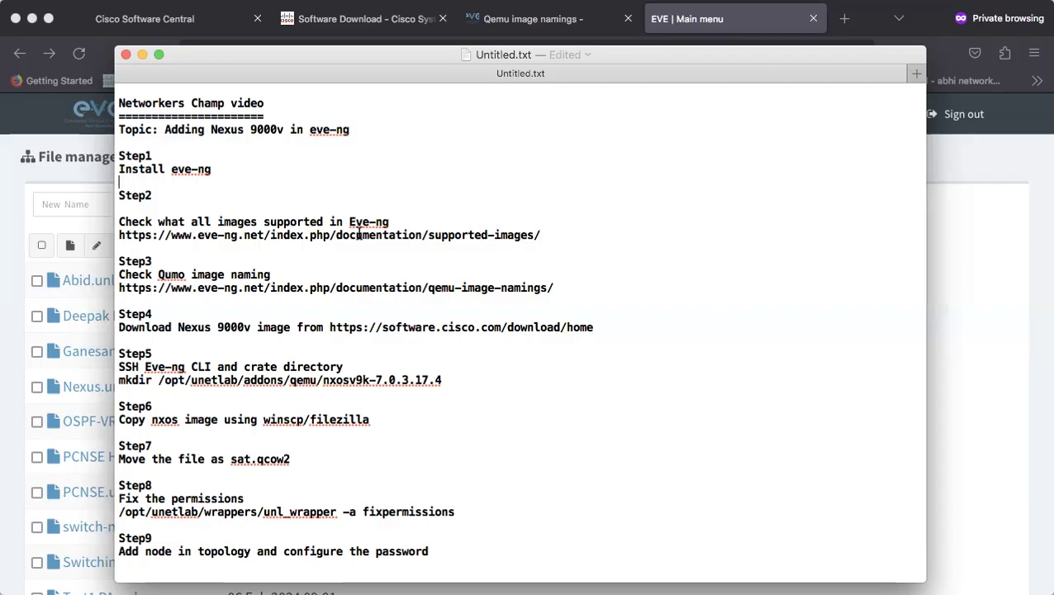
left_click_drag(121, 221, 399, 222)
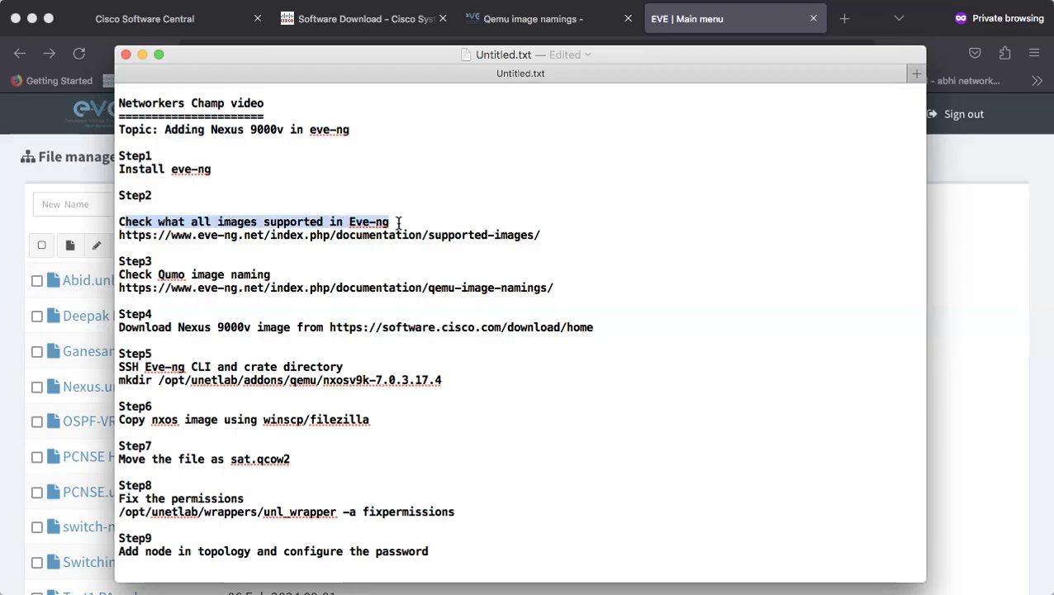
double_click(464, 235)
triple_click(464, 234)
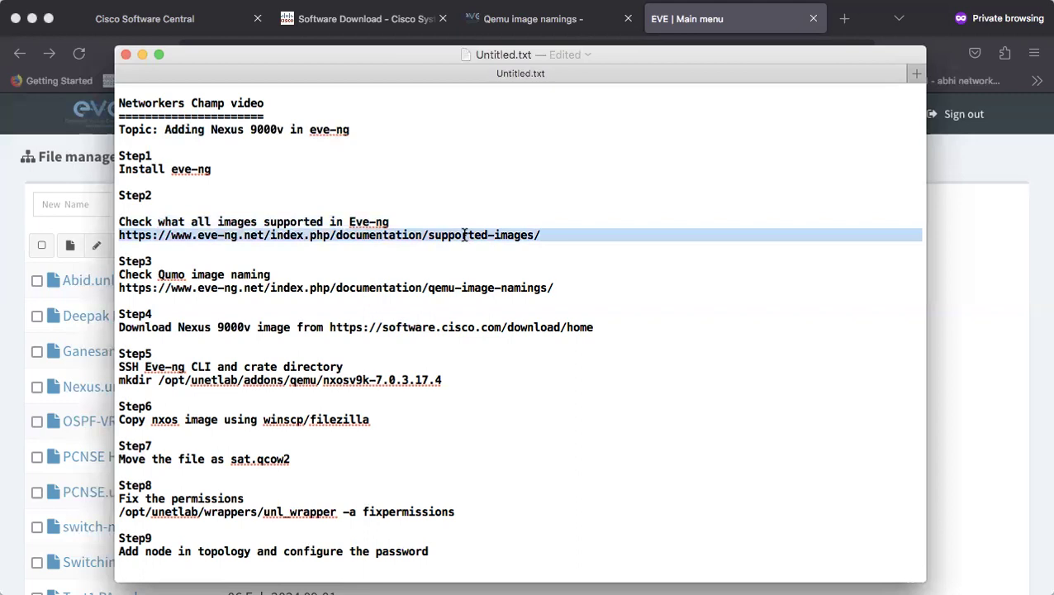
Open EVE-NG's Supported Images documentation page from the Qemu image namings page
left_click(577, 24)
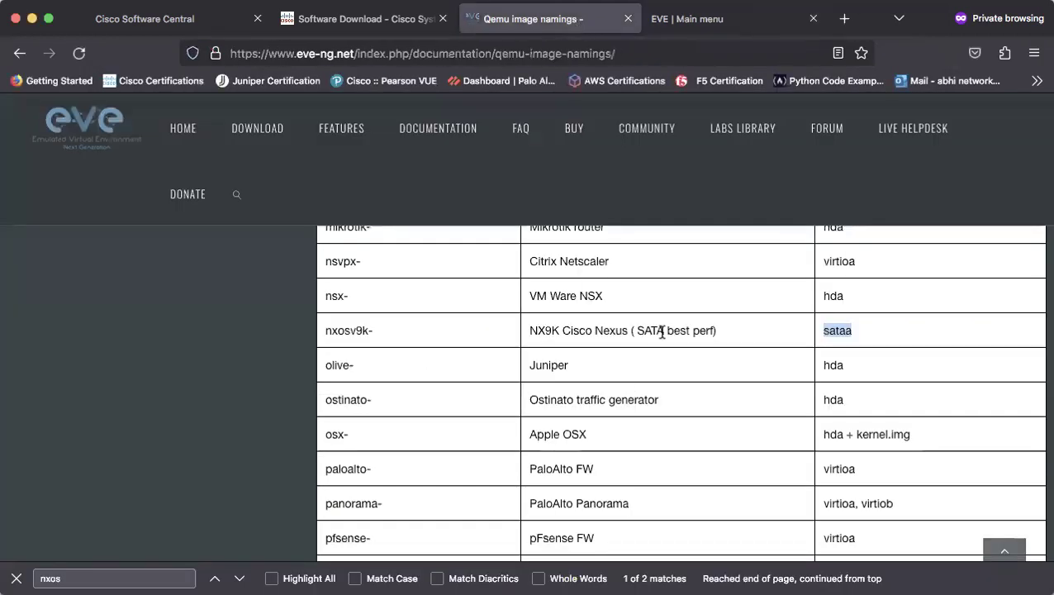
scroll(652, 346, "up", 5)
scroll(661, 333, "up", 10)
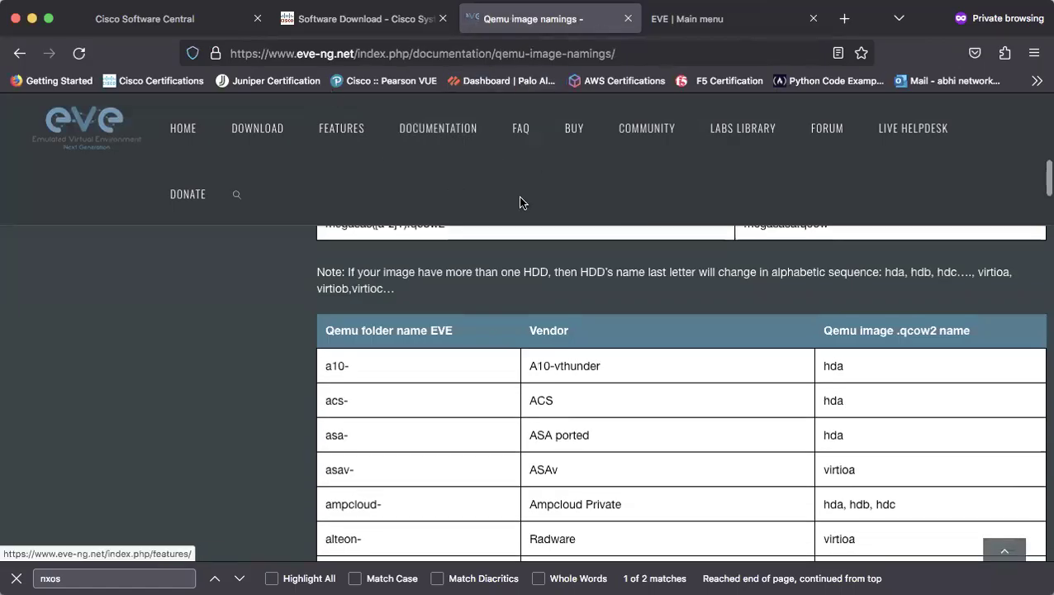
scroll(659, 204, "up", 10)
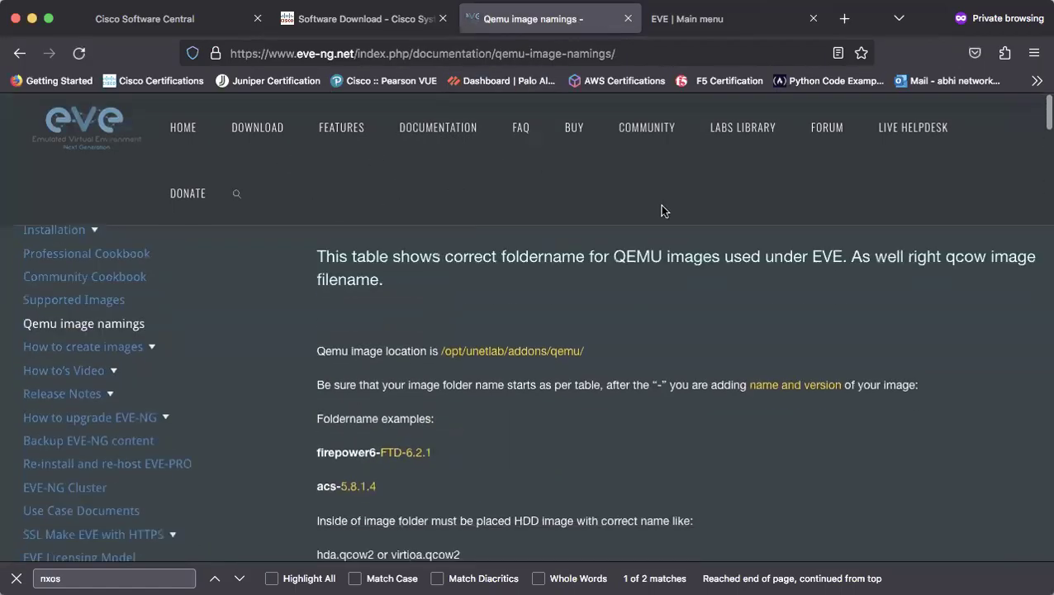
left_click(89, 289)
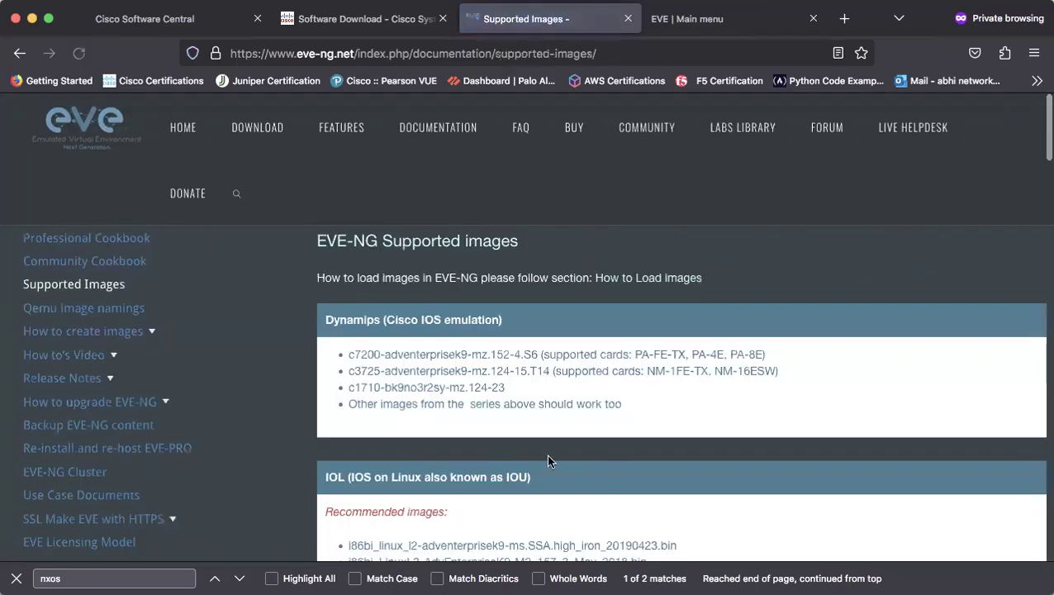
scroll(578, 467, "down", 3)
Search the page for nxos and select the Cisco NXOSk9 line (2xCPU, 8/16G RAM)
key("super+f")
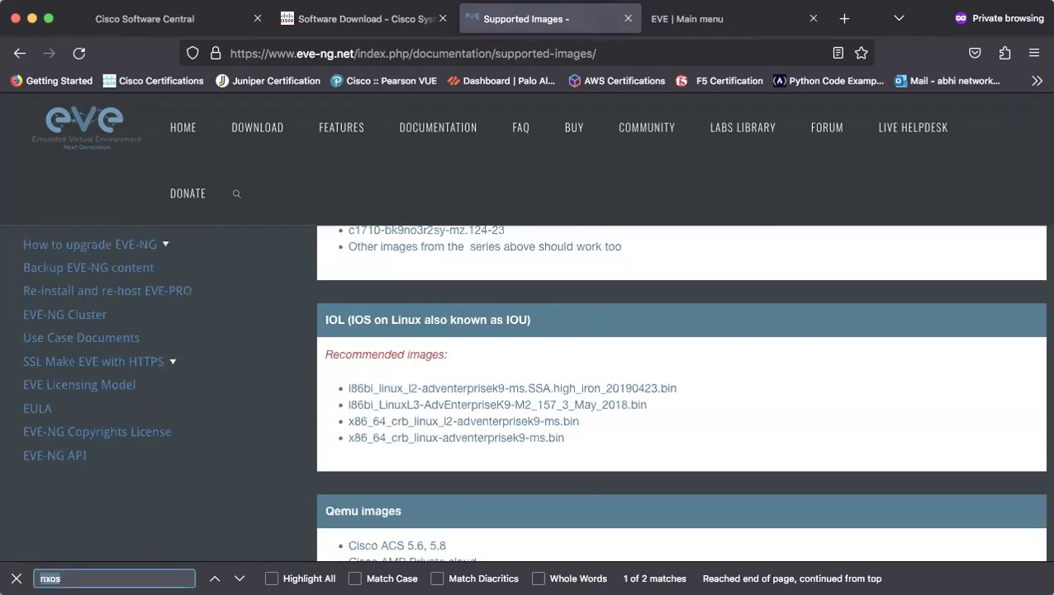
left_click(117, 577)
key("Return")
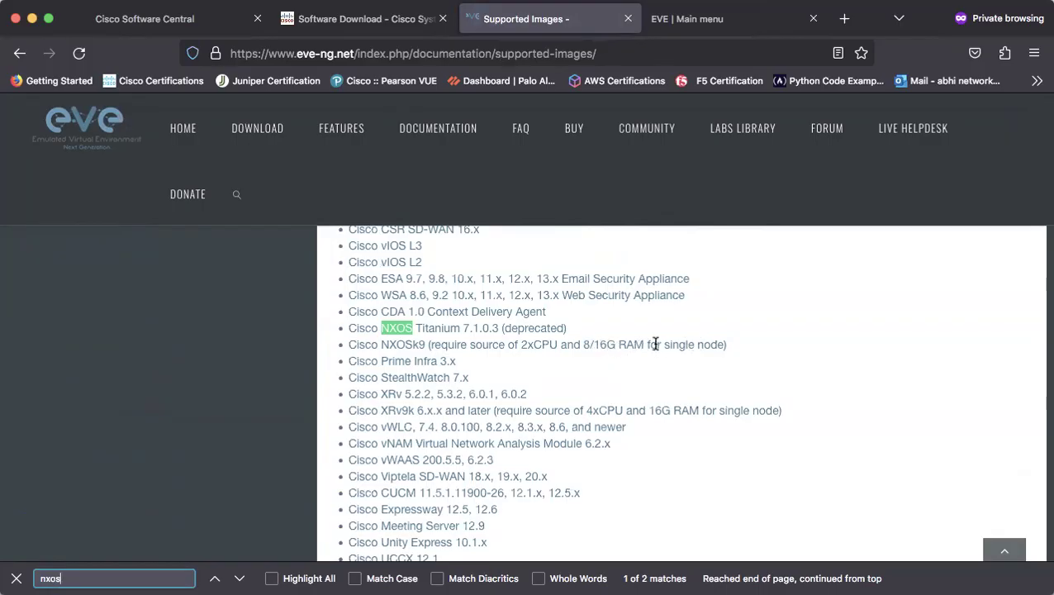
triple_click(417, 344)
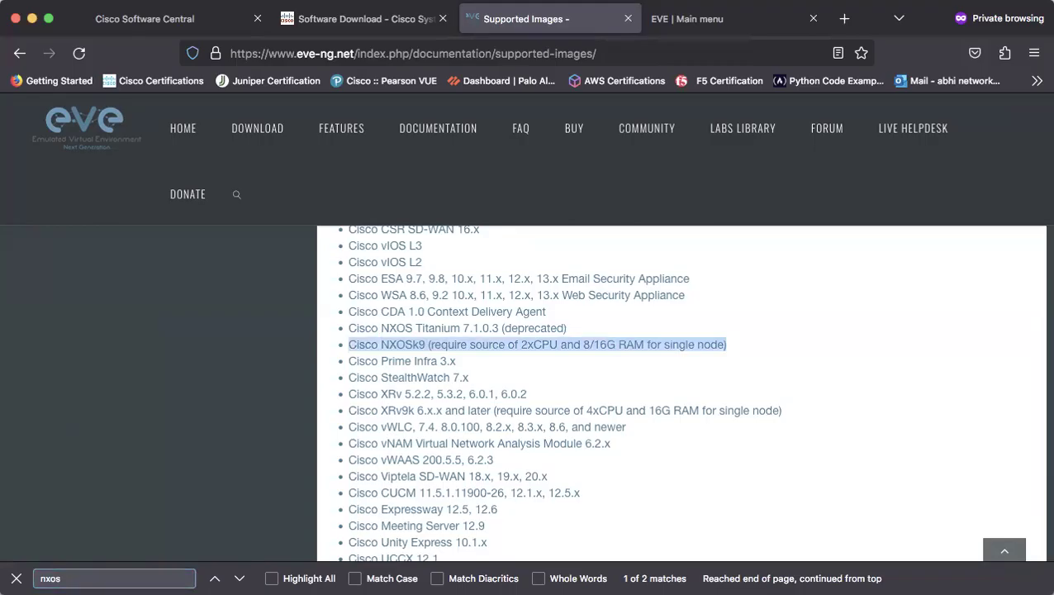
key("super+Tab")
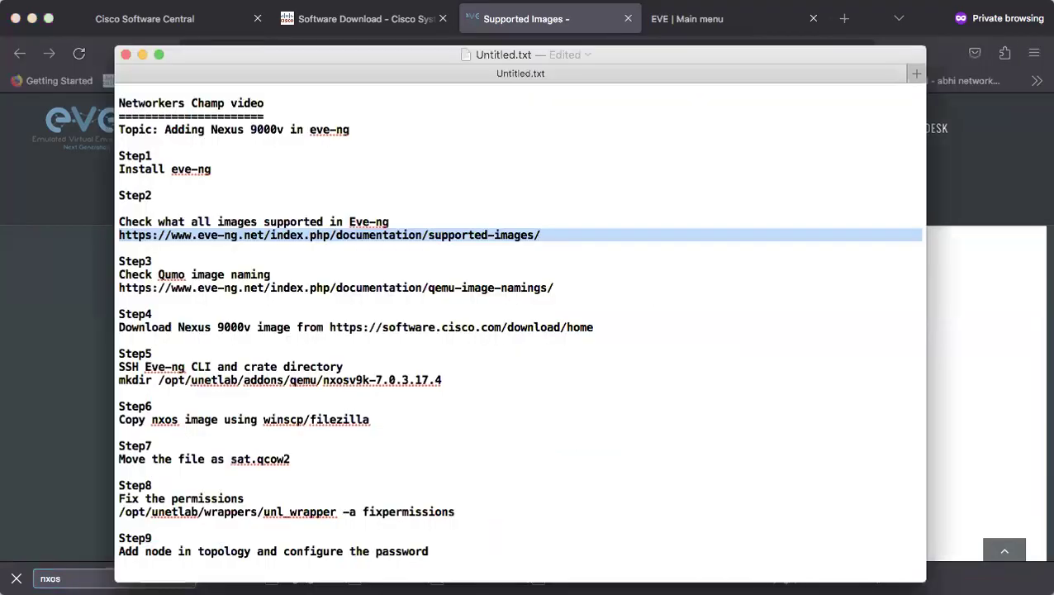
Select the Step3 'Check Qemu image naming' line and its qemu-image-namings URL in the notes
triple_click(248, 276)
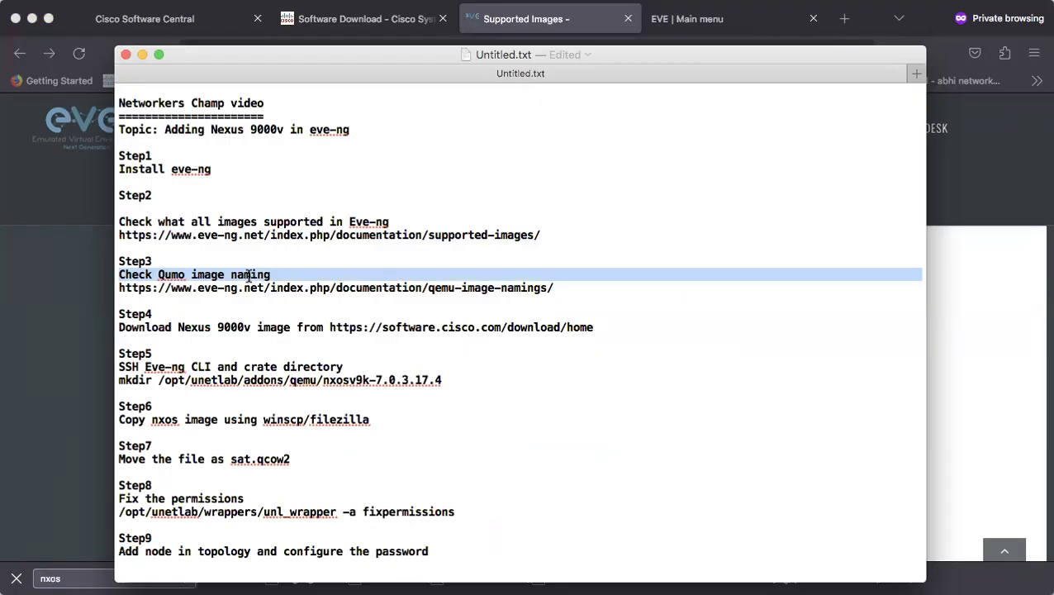
triple_click(331, 288)
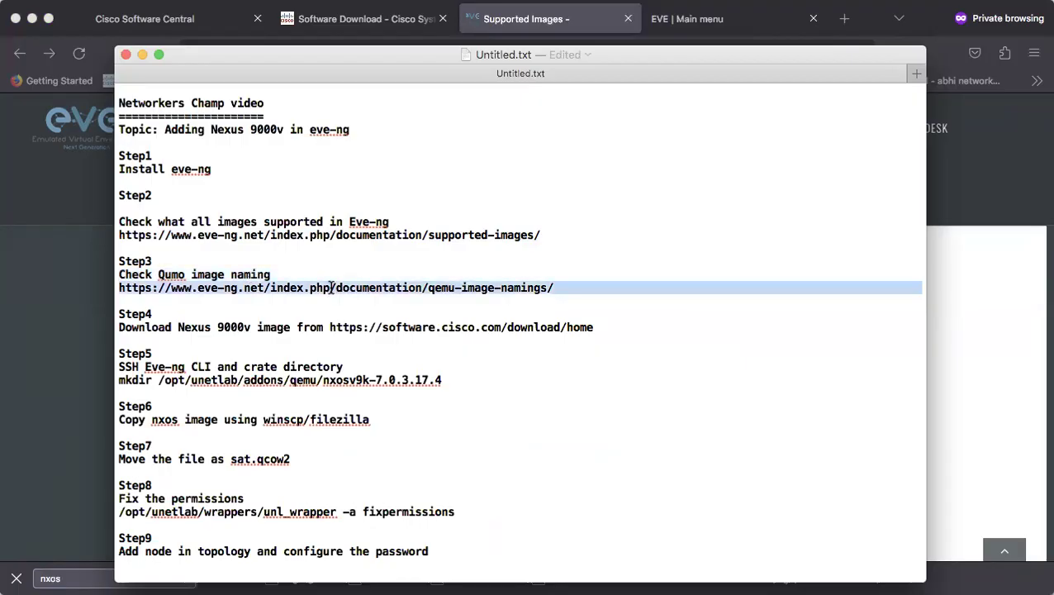
left_click(586, 18)
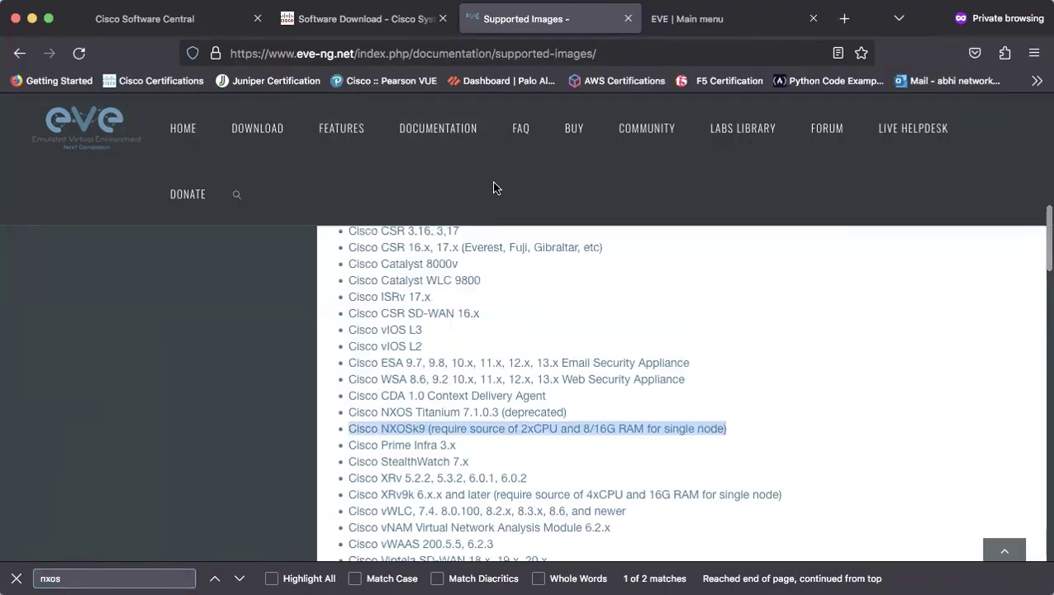
On Qemu image namings, find nxos and select the nxosv9k- folder cell and image name sataa
scroll(254, 285, "up", 10)
scroll(240, 288, "up", 3)
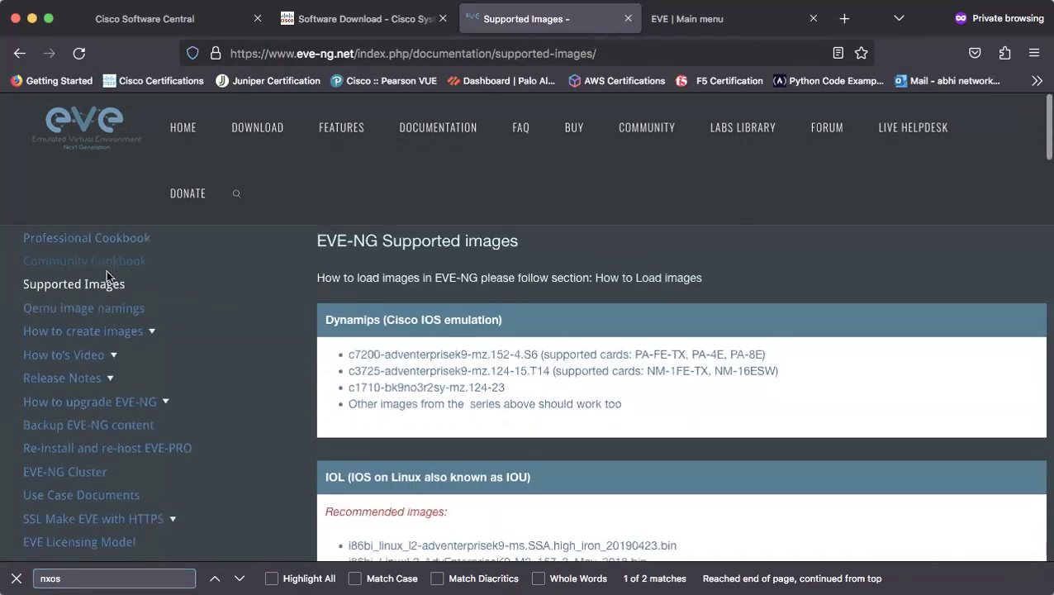
left_click(88, 317)
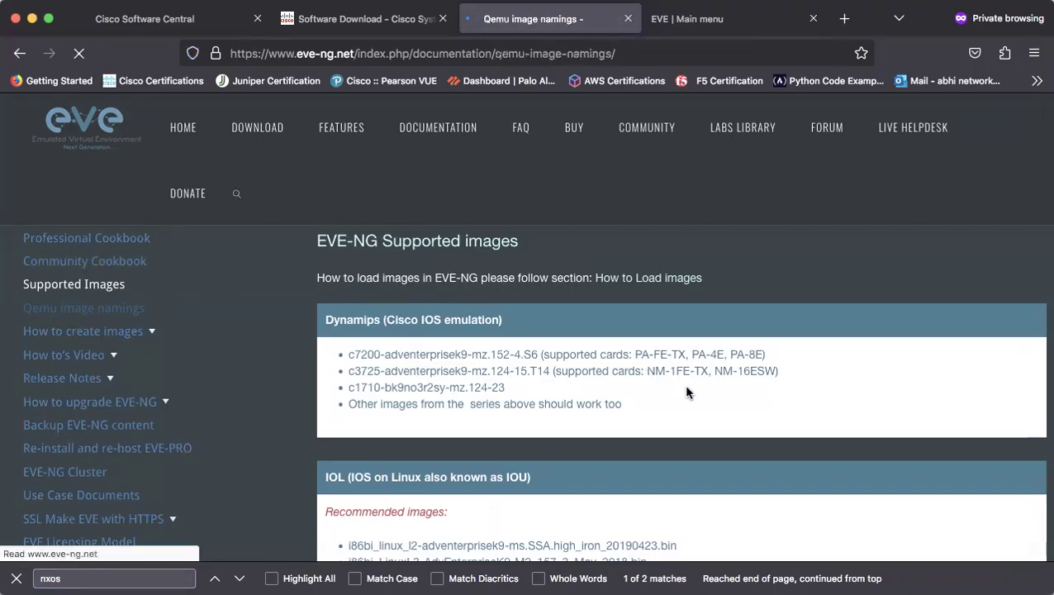
scroll(579, 473, "down", 5)
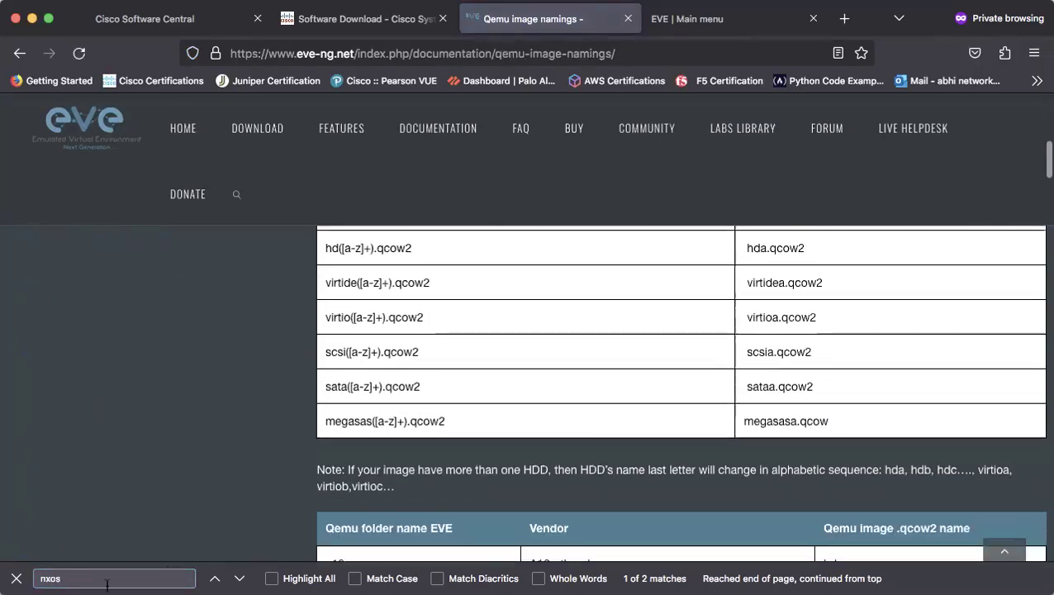
left_click(96, 581)
key("Return")
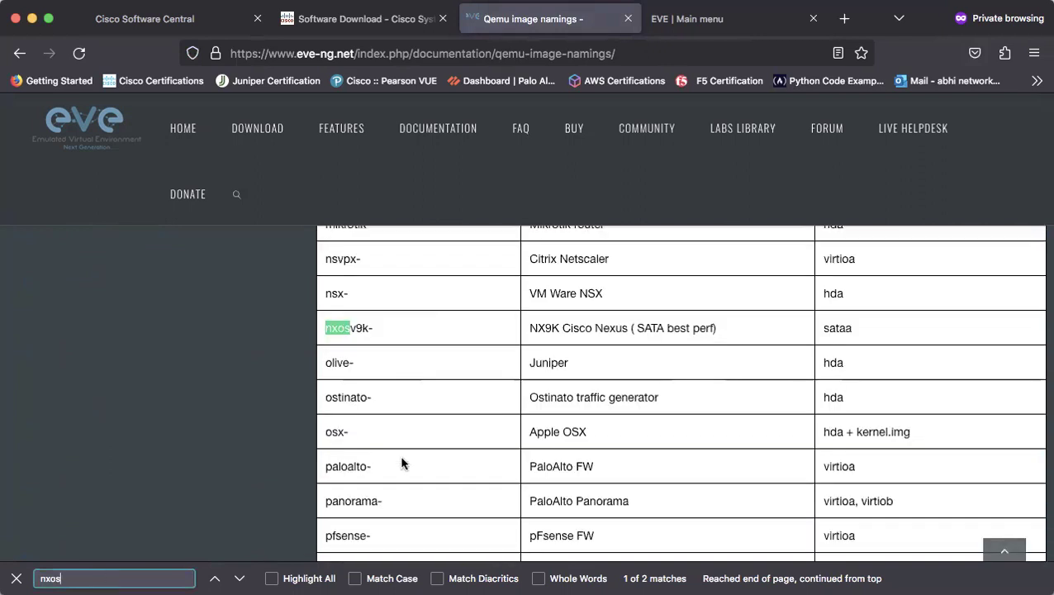
triple_click(347, 328)
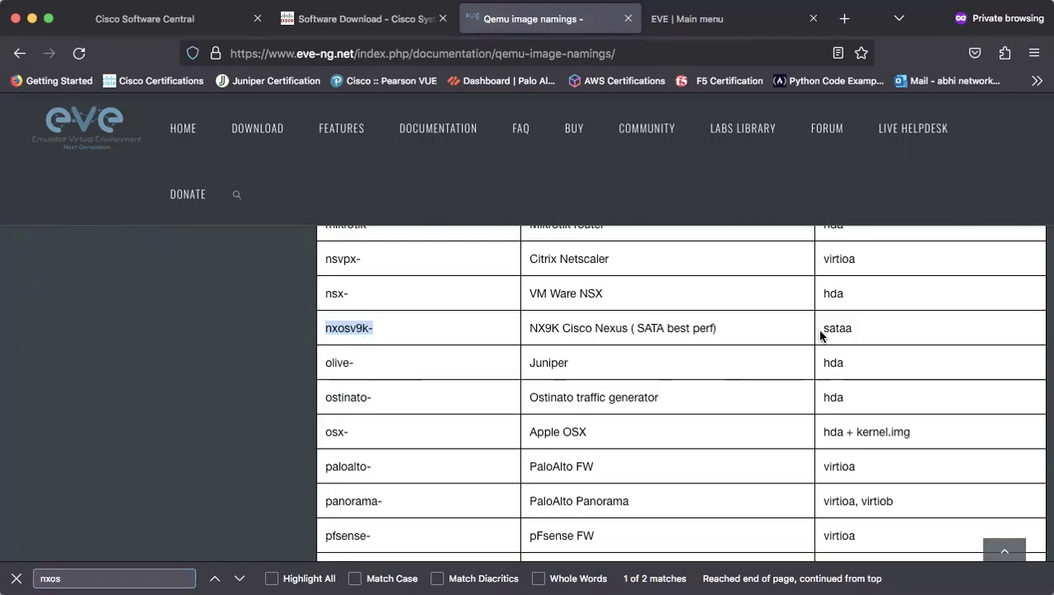
double_click(840, 328)
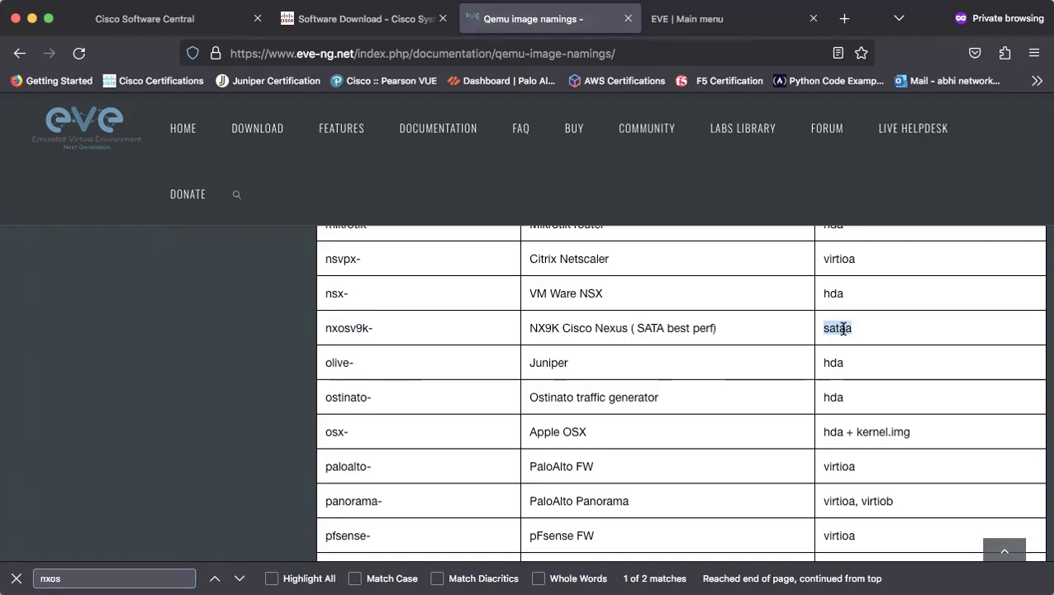
scroll(842, 328, "up", 1)
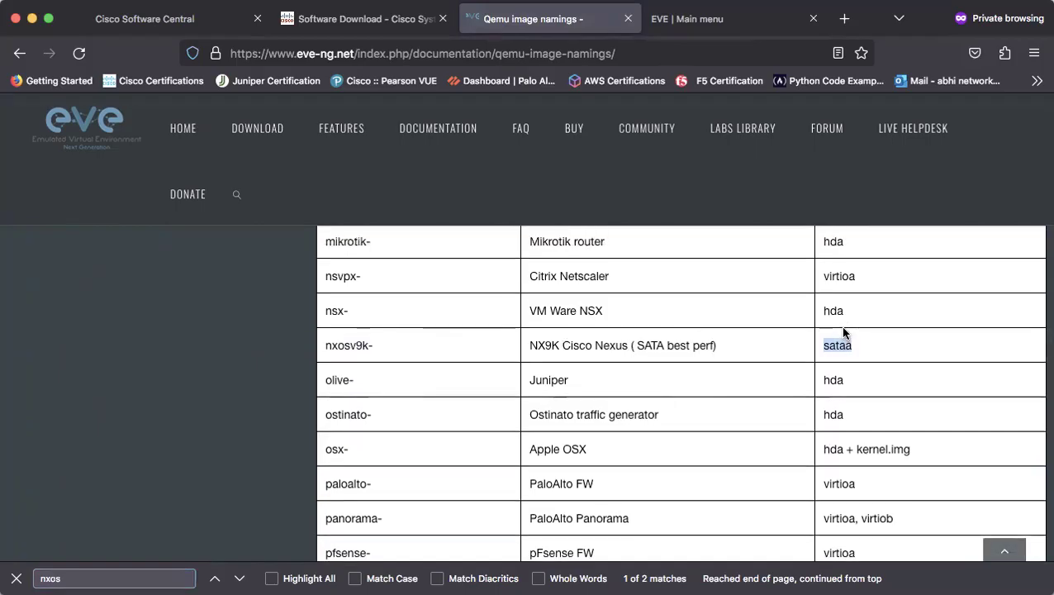
left_click(370, 592)
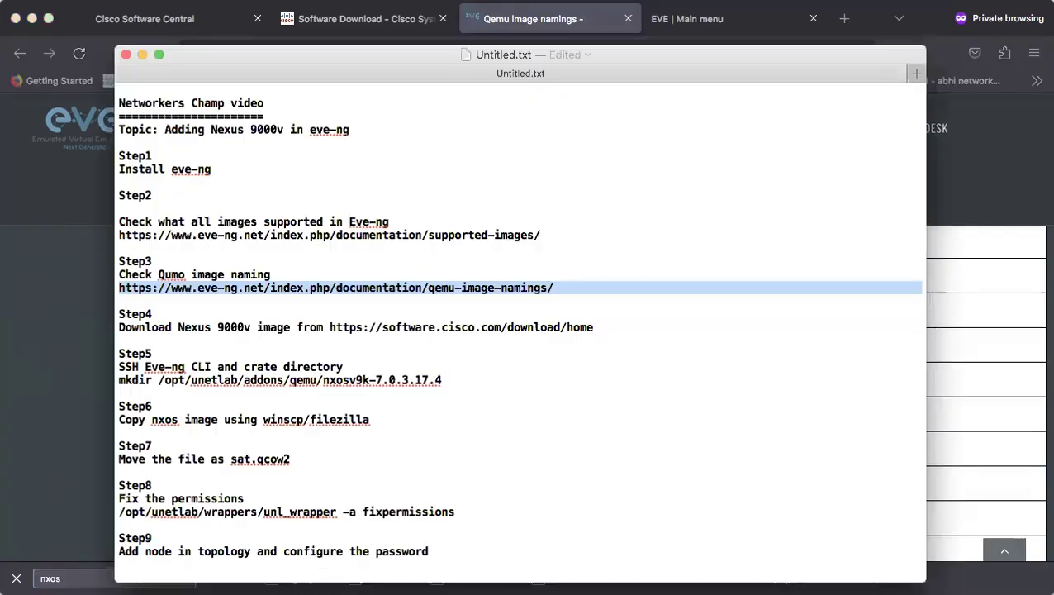
Select the Step4 download line in the notes, then return to the qemu naming page
triple_click(287, 329)
triple_click(427, 328)
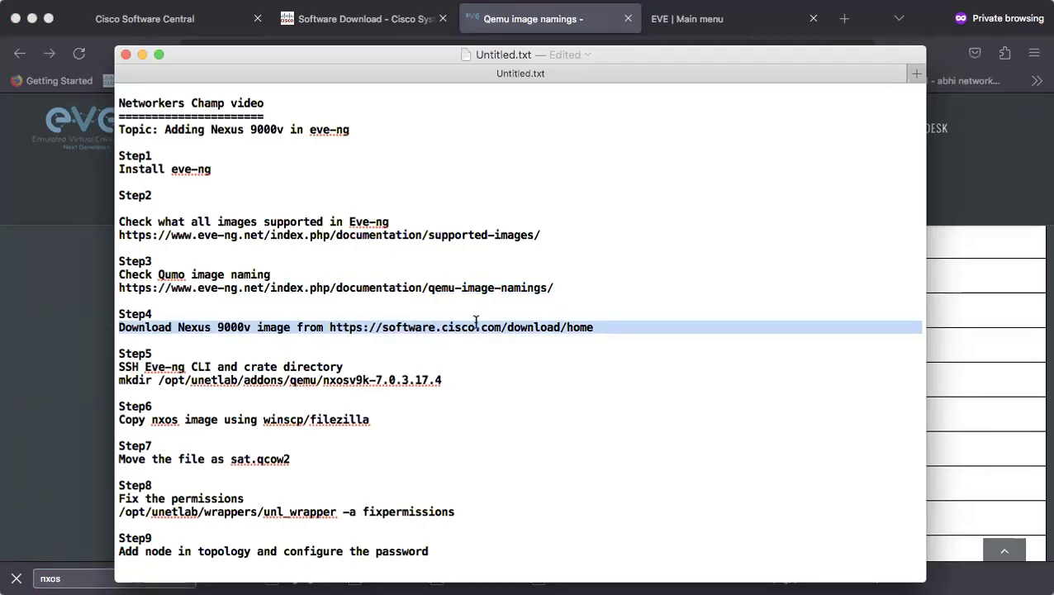
left_click(50, 235)
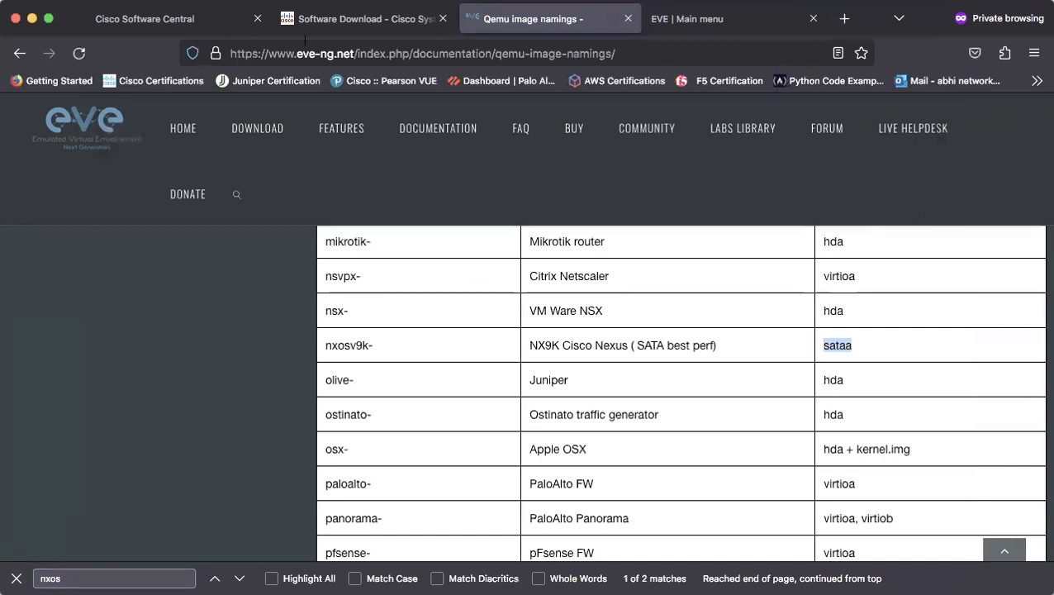
Search Cisco Software Download for 'nexus 900' and choose Nexus 9000v Switch
left_click(339, 19)
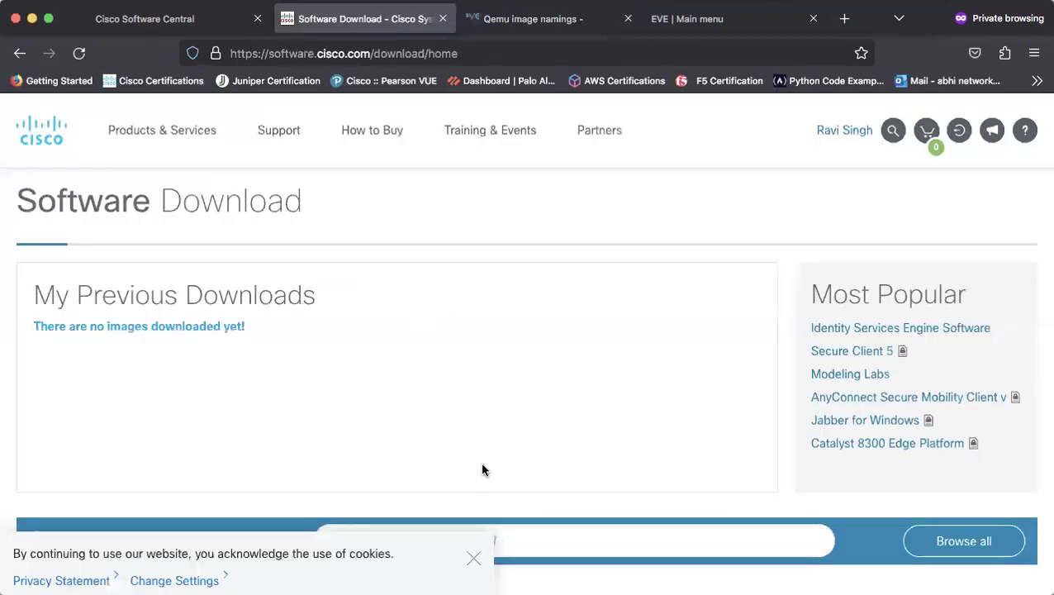
scroll(483, 469, "down", 4)
scroll(483, 469, "up", 3)
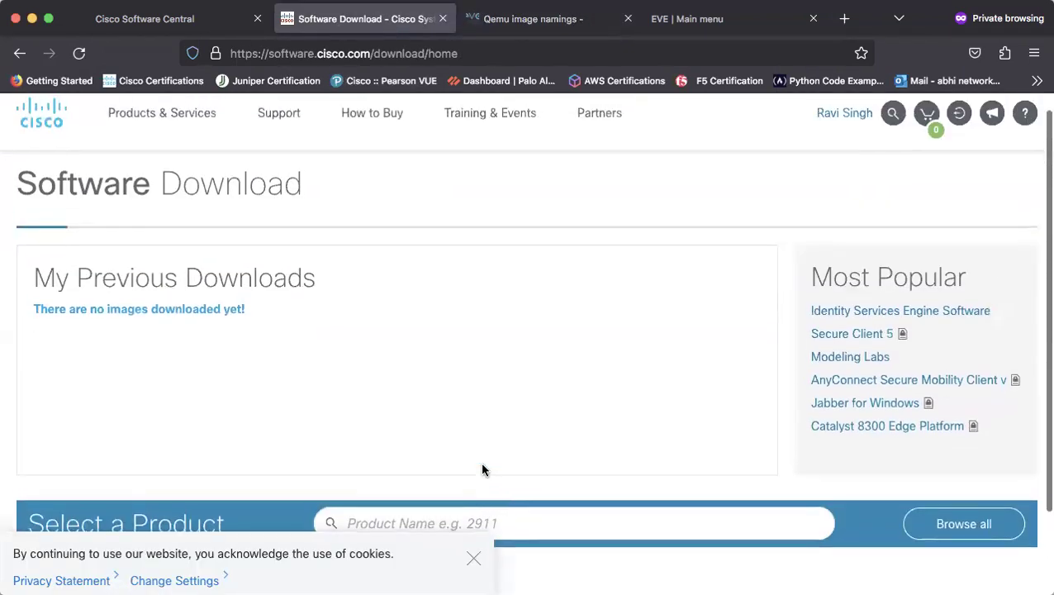
scroll(484, 469, "down", 2)
left_click(432, 421)
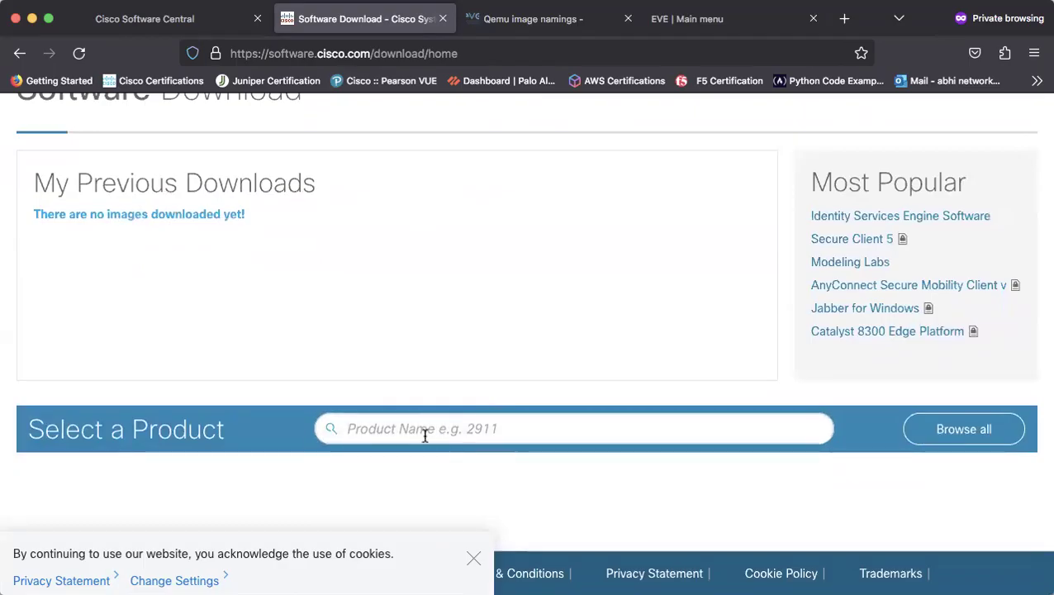
type("ne")
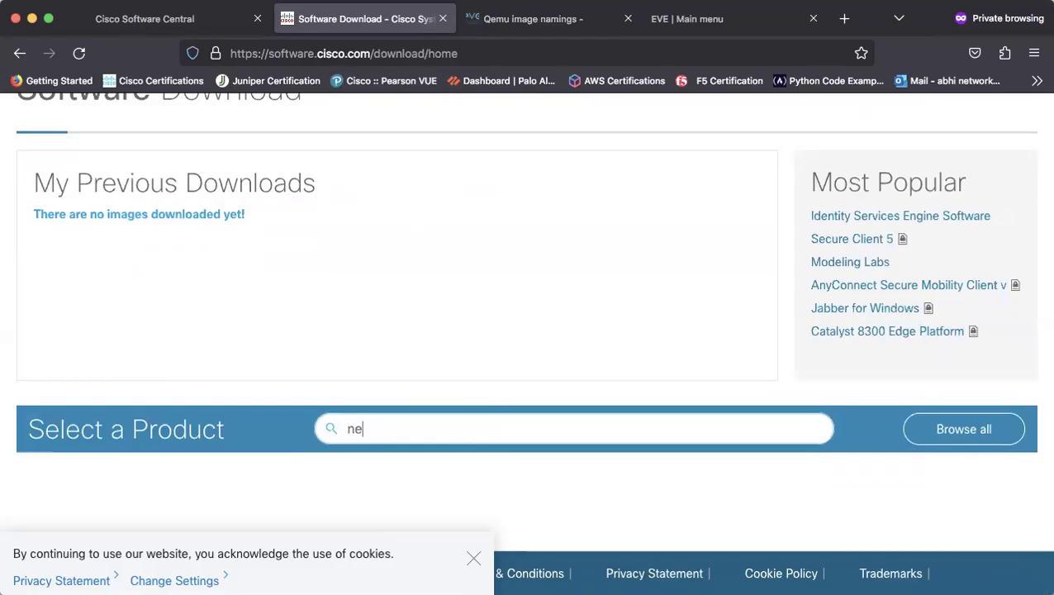
type("xus 900")
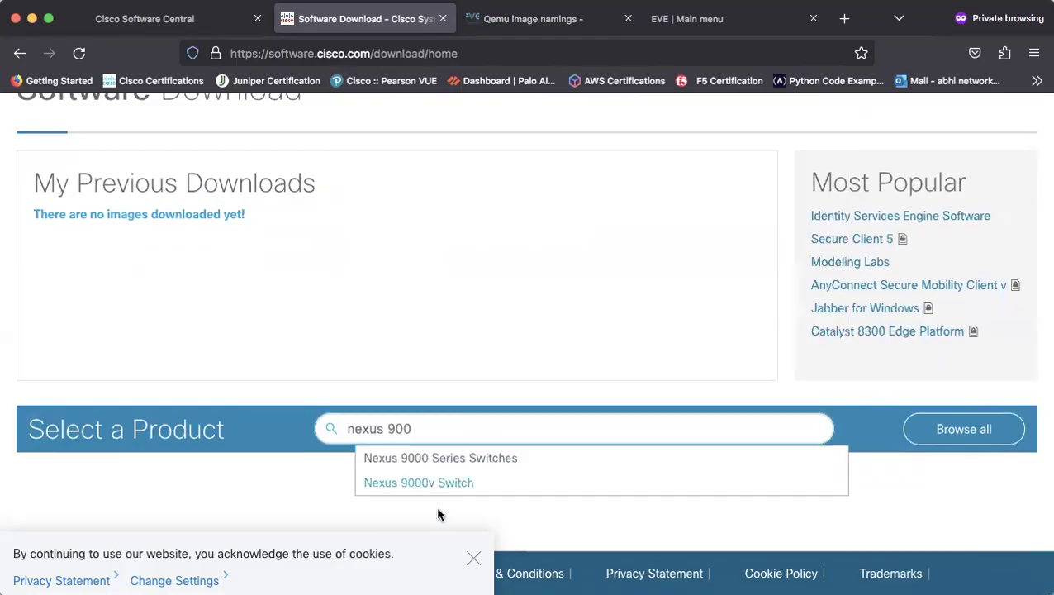
left_click(417, 482)
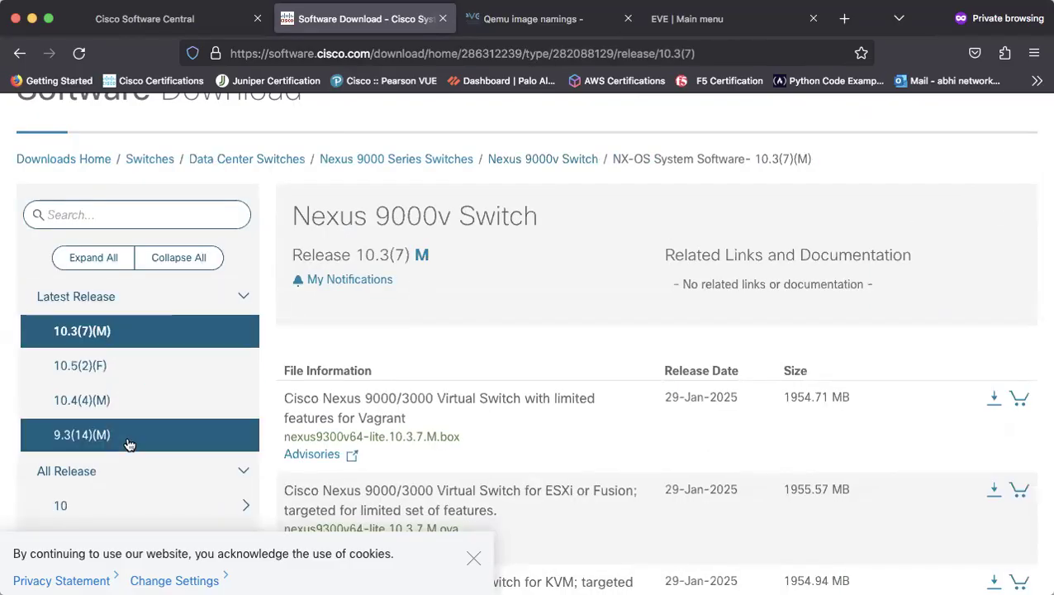
Expand the 7.0 releases and open 7.0(3)I7(8), showing nxosv-final.7.0.3.I7.8.qcow2 (957.06 MB)
scroll(172, 451, "down", 3)
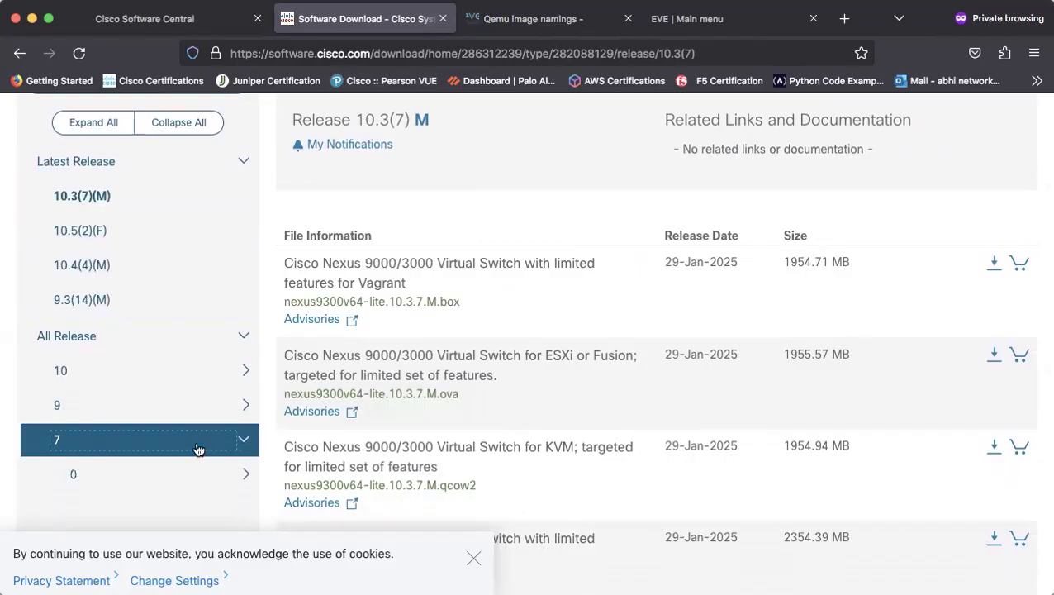
left_click(188, 486)
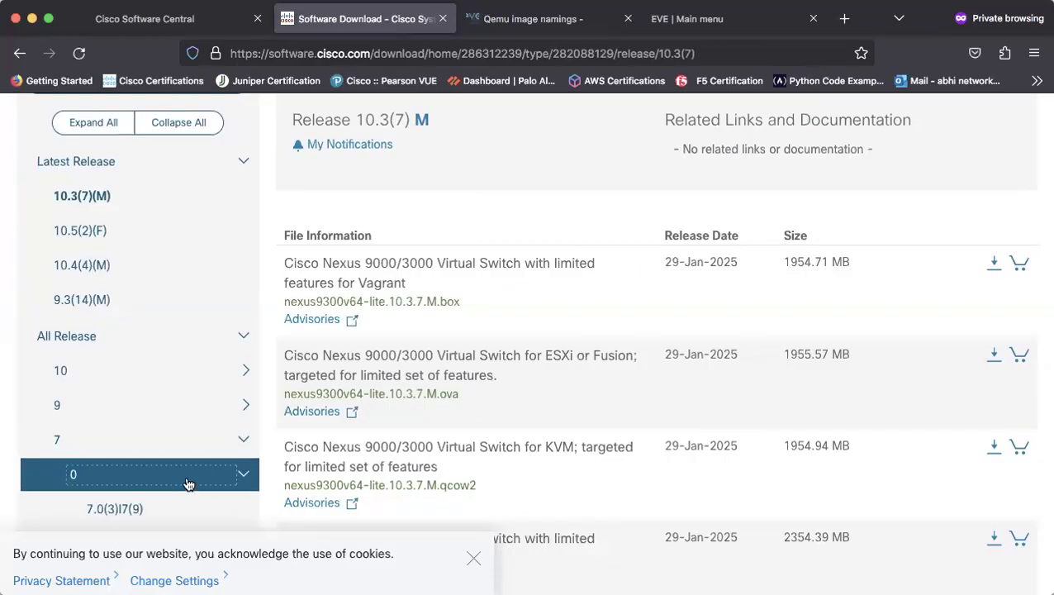
scroll(198, 499, "down", 3)
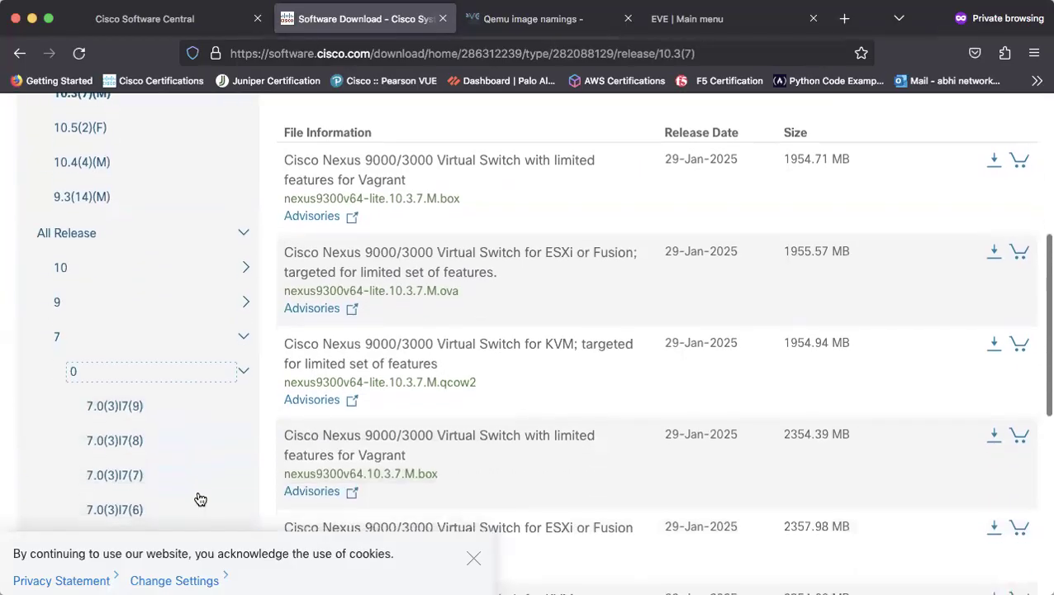
left_click(128, 402)
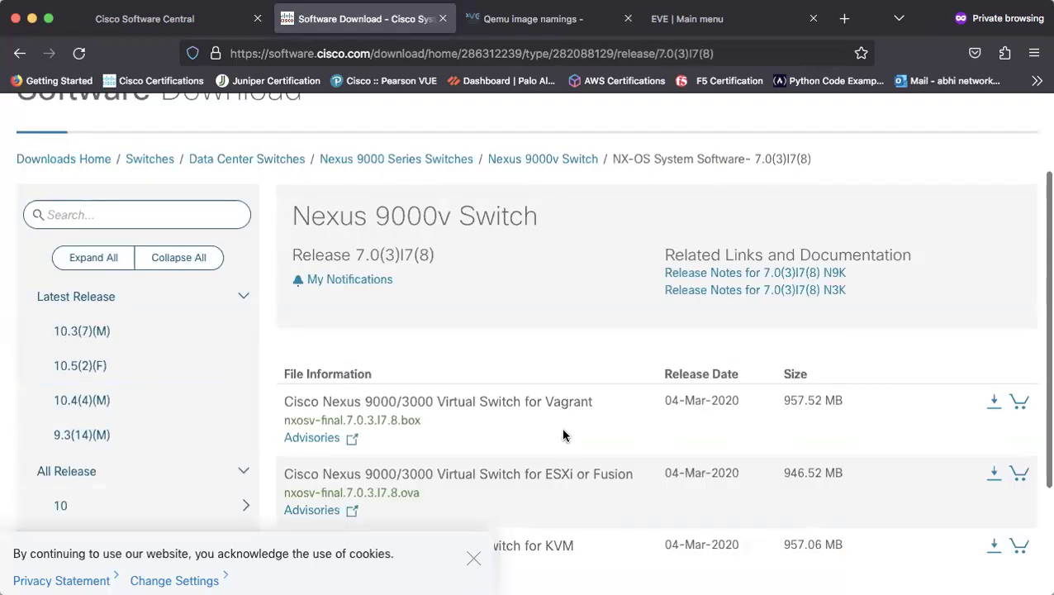
scroll(562, 434, "down", 3)
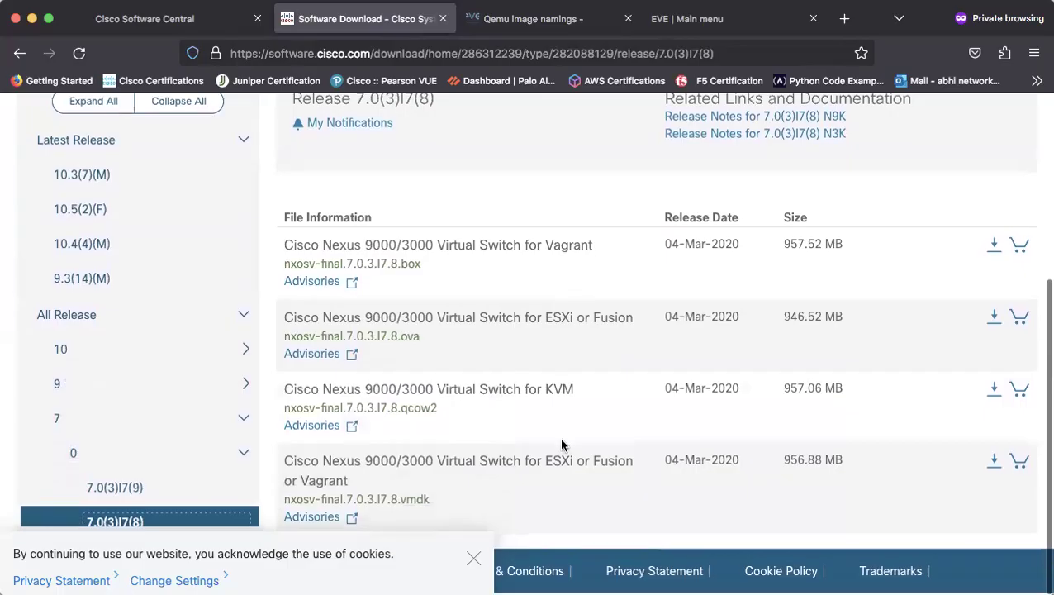
mouse_move(307, 413)
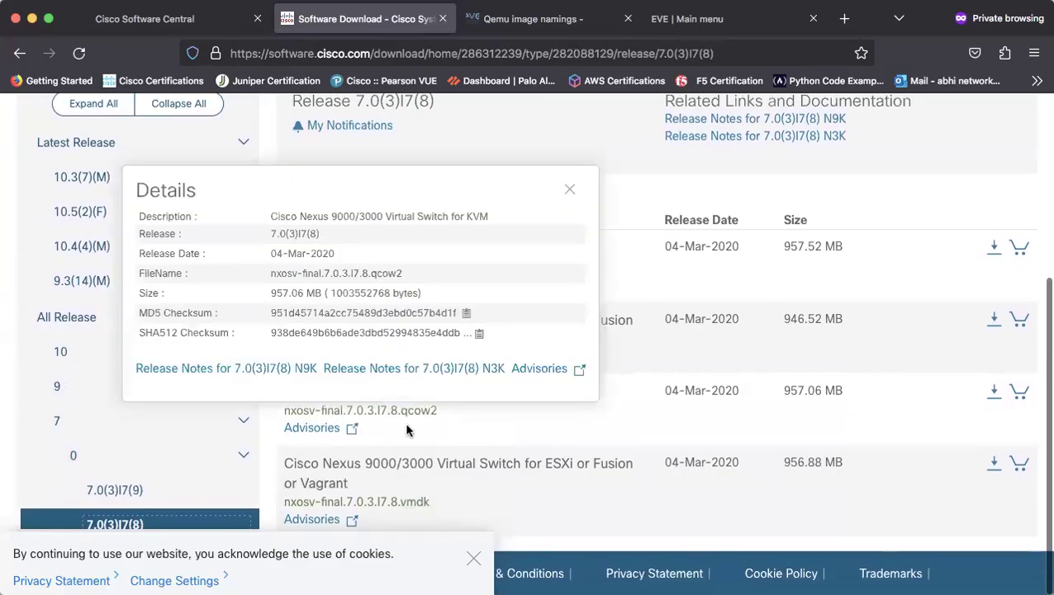
mouse_move(411, 418)
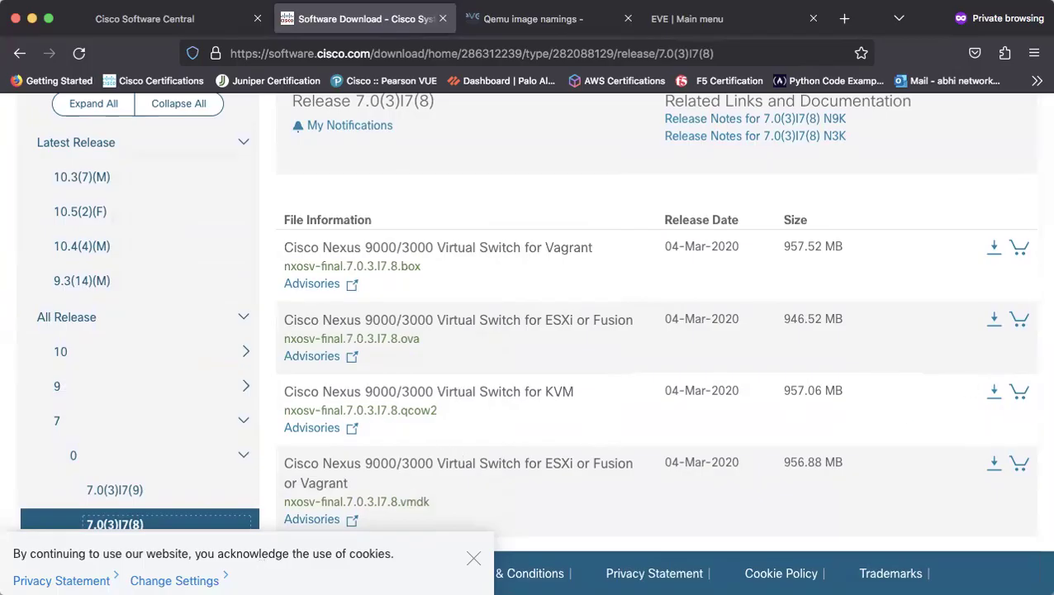
Select the nxosv9k-7.0.3.17.4 folder name in the Step5 mkdir command
key("super+Tab")
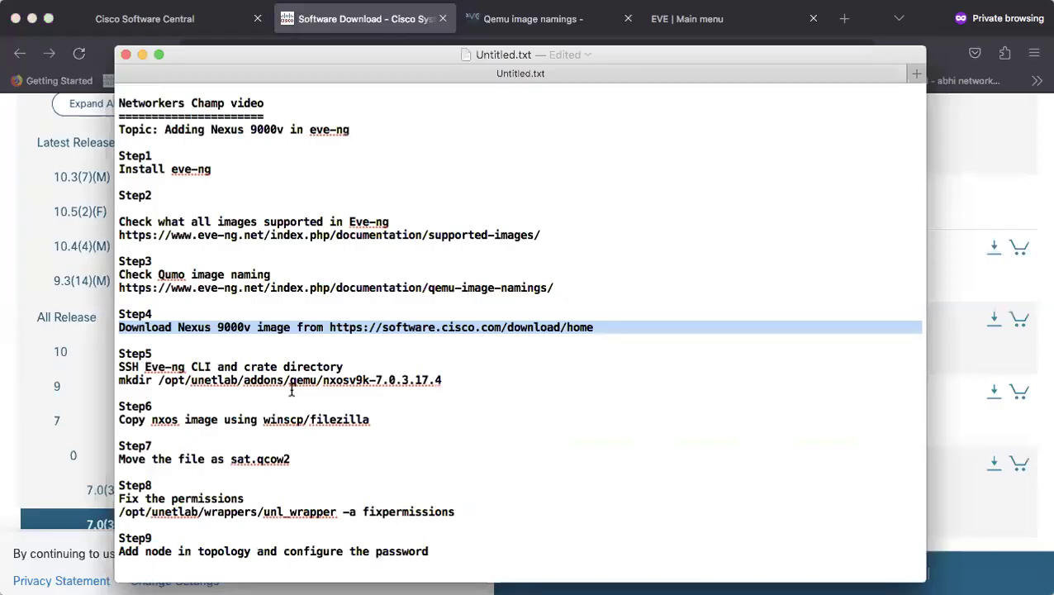
left_click_drag(458, 381, 120, 355)
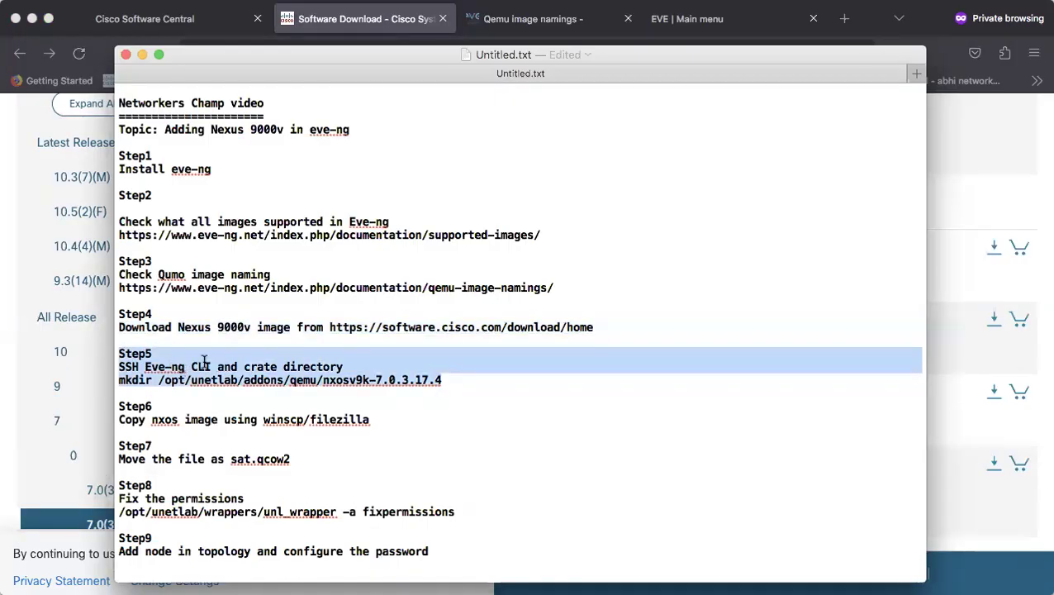
left_click(447, 380)
left_click_drag(447, 380, 159, 380)
left_click(352, 368)
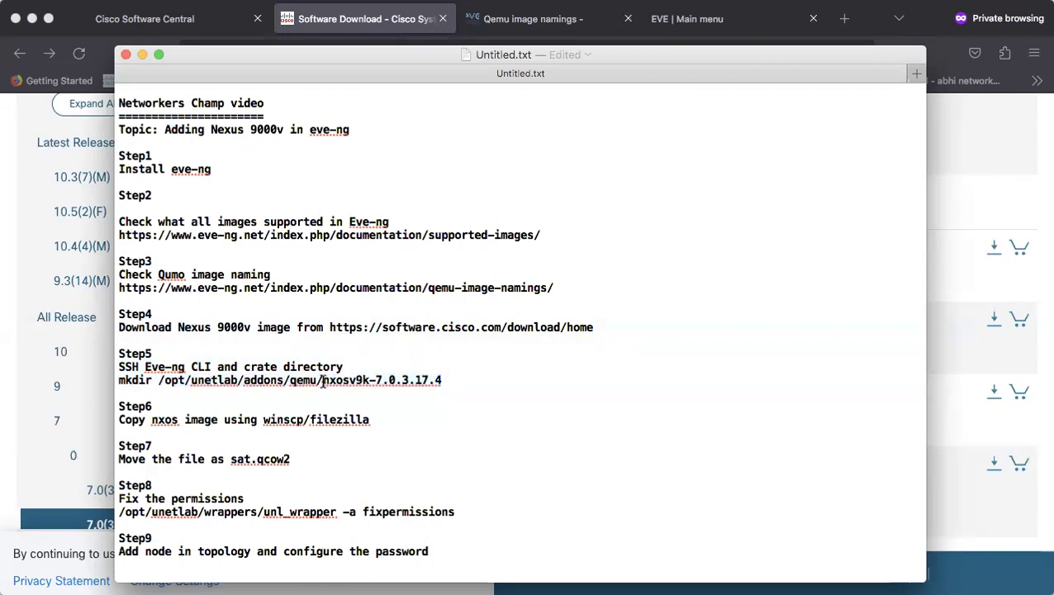
left_click_drag(322, 381, 443, 380)
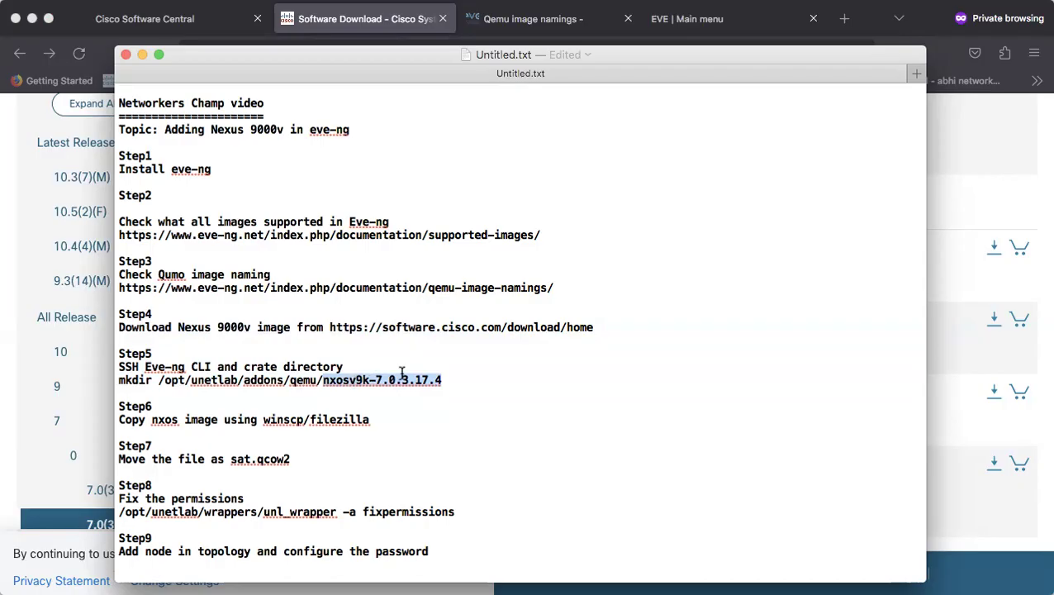
Compare that folder name against the qcow2 details on the Cisco download page
key("super+Tab")
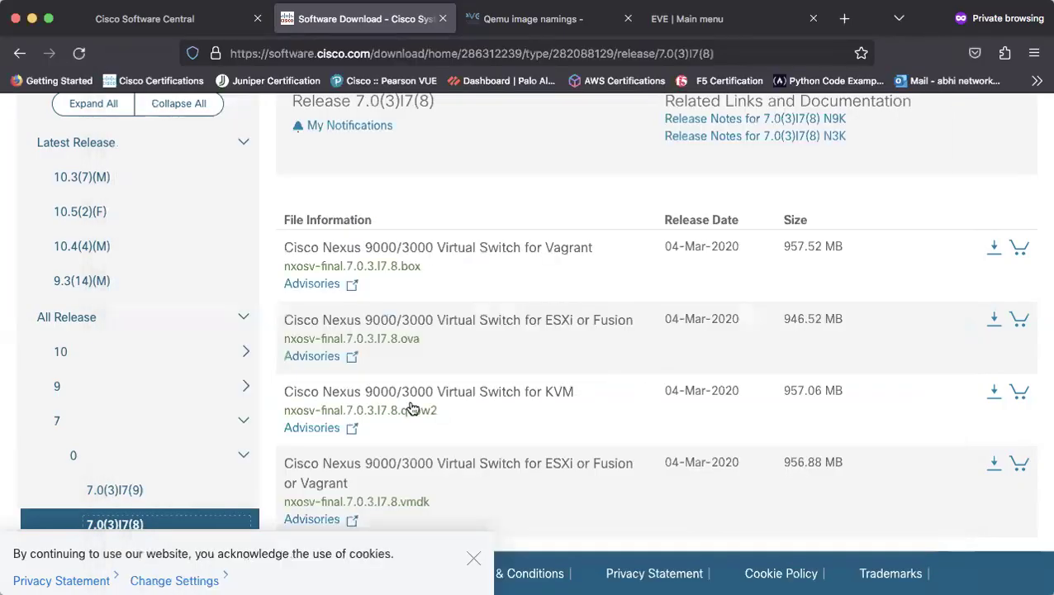
mouse_move(347, 421)
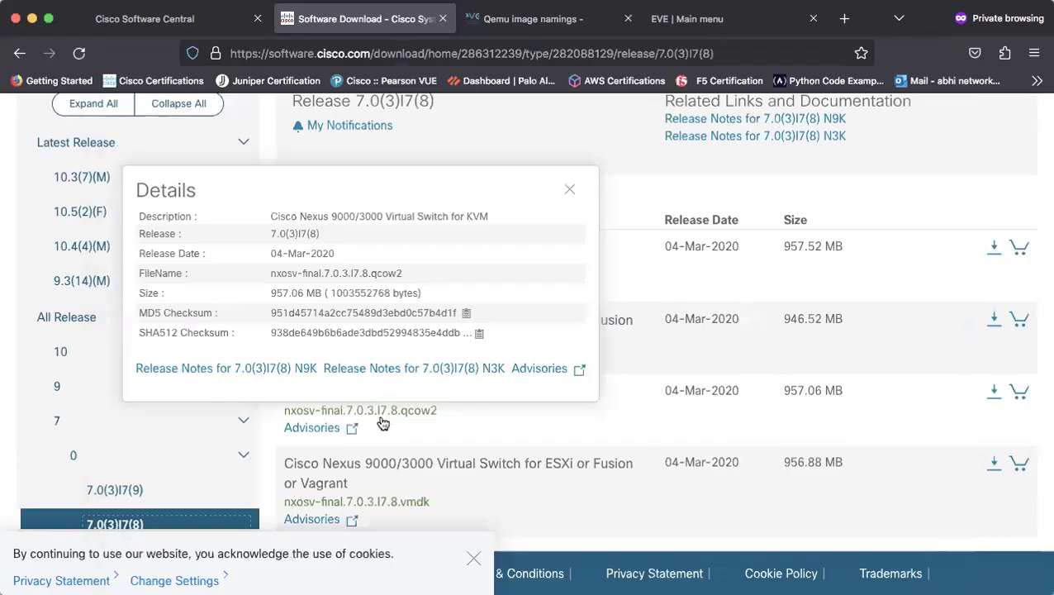
key("super+Tab")
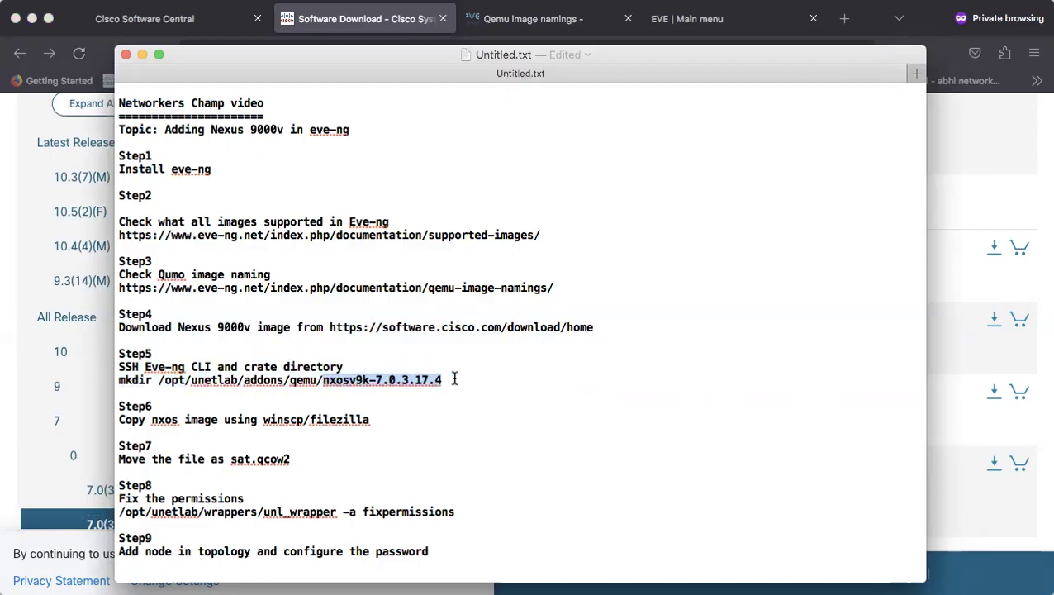
key("super+Tab")
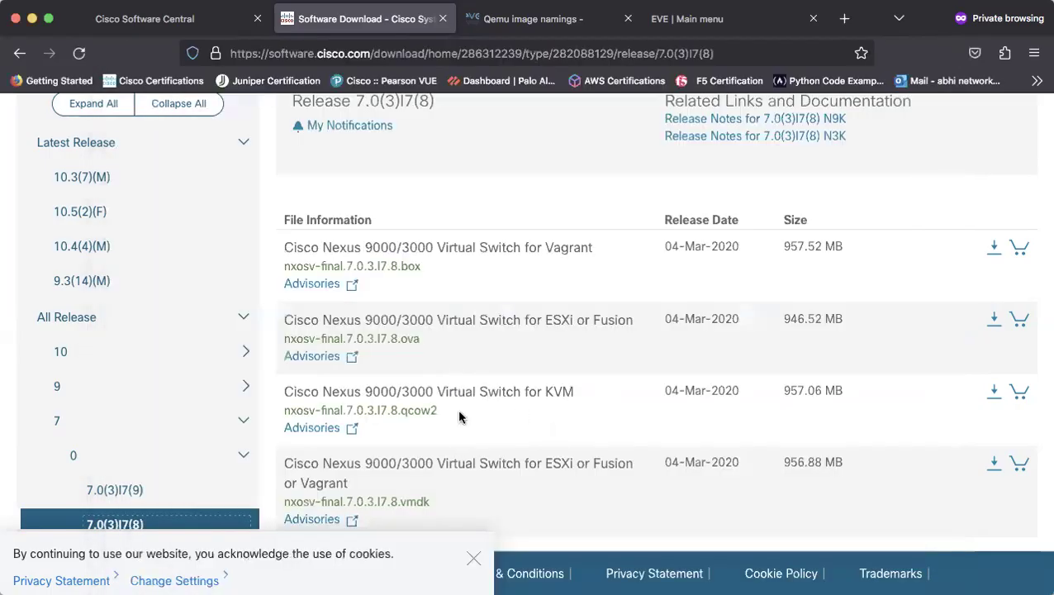
mouse_move(425, 400)
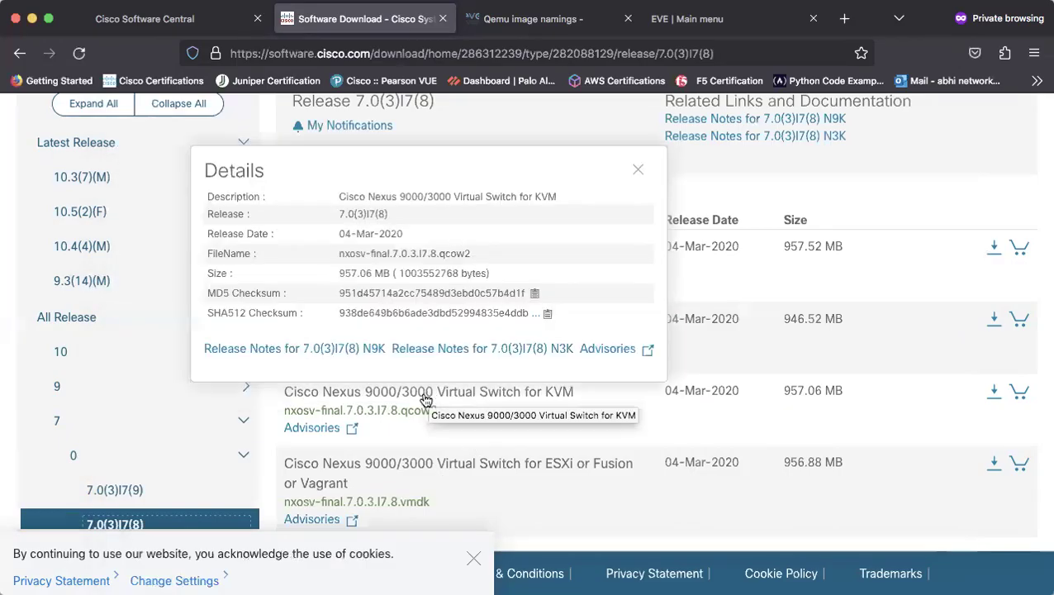
key("super+Tab")
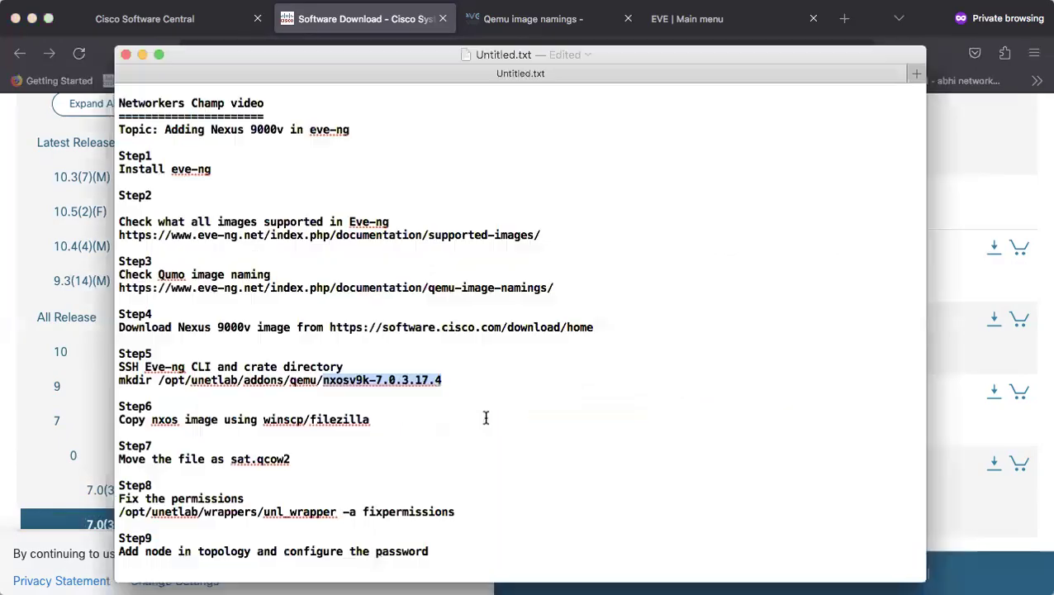
left_click(447, 379)
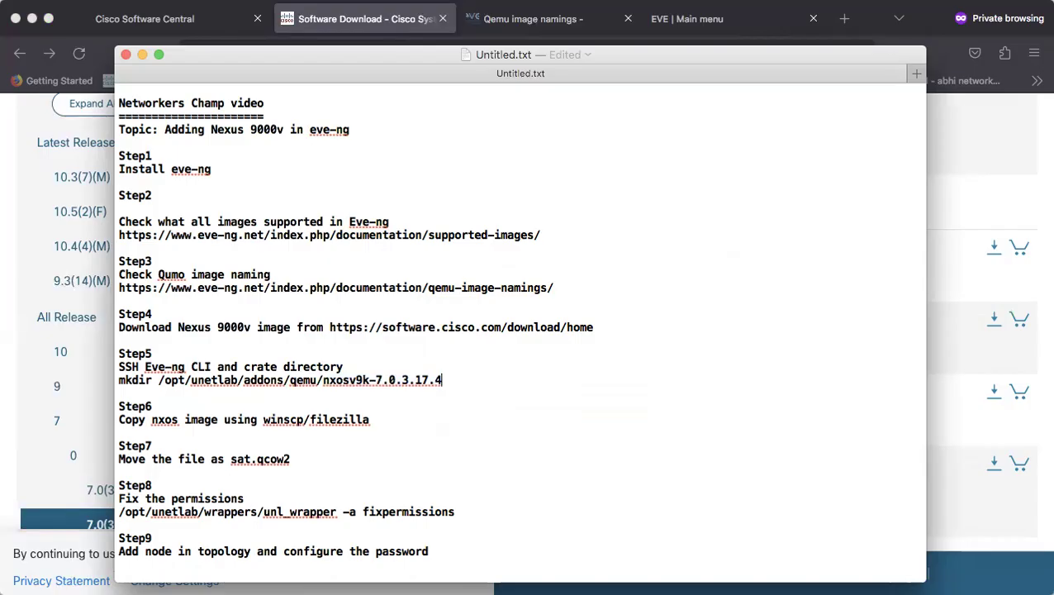
key("super+Tab")
Type a mkdir command for /opt/unetlab/addons/qemu/ using Tab completion
key("Return")
key("Return")
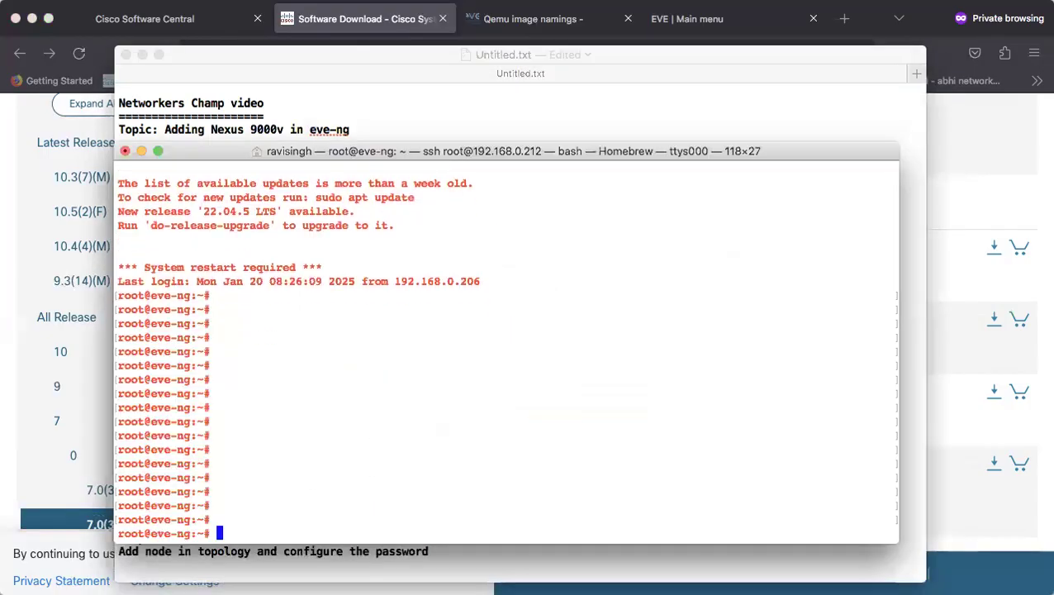
key("Return")
key("Return")
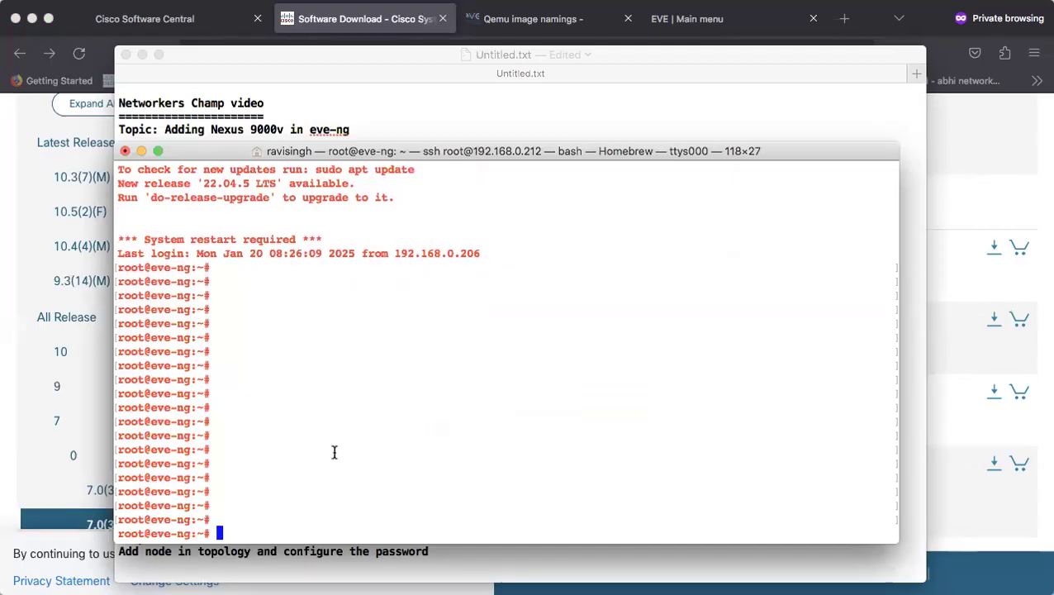
type("mkdir /opt/")
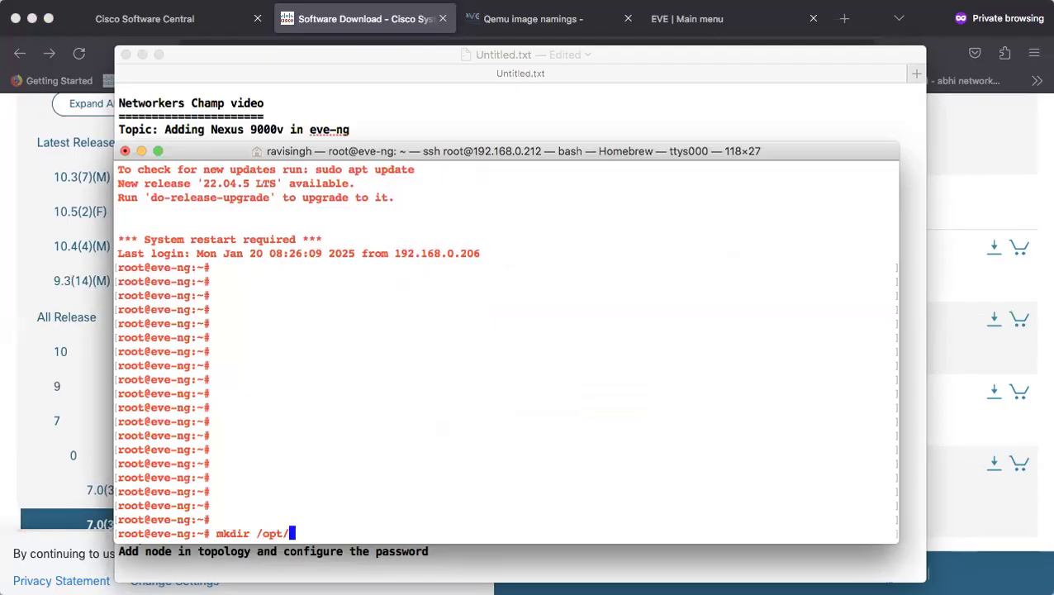
type("un")
key("Tab")
type("ad")
key("Tab")
type("q")
key("Tab")
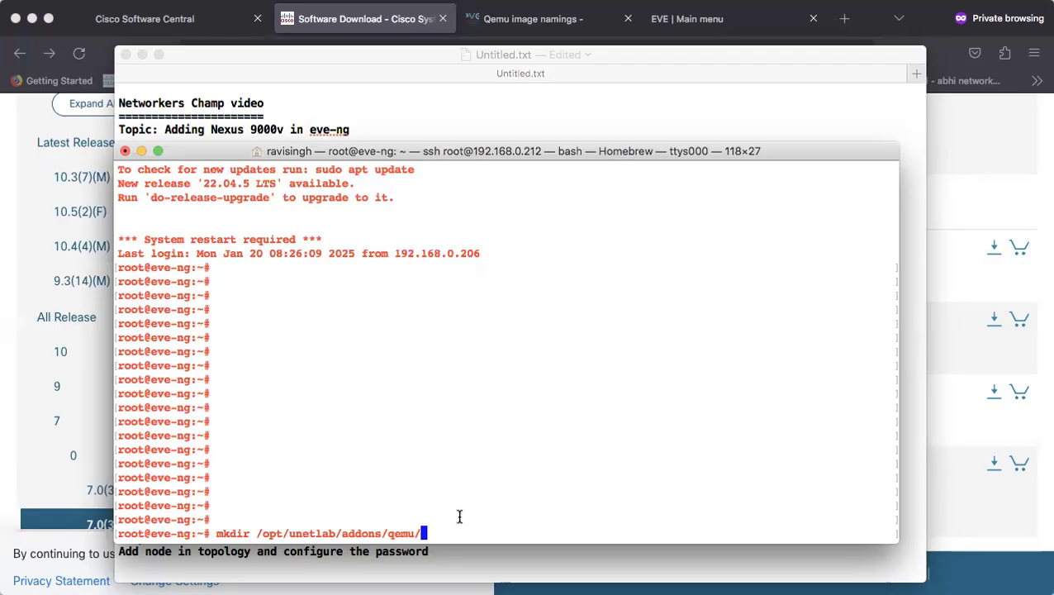
Paste the nxosv9k-7.0.3.17.4 folder name from the notes, then erase the mkdir command
key("super+Tab")
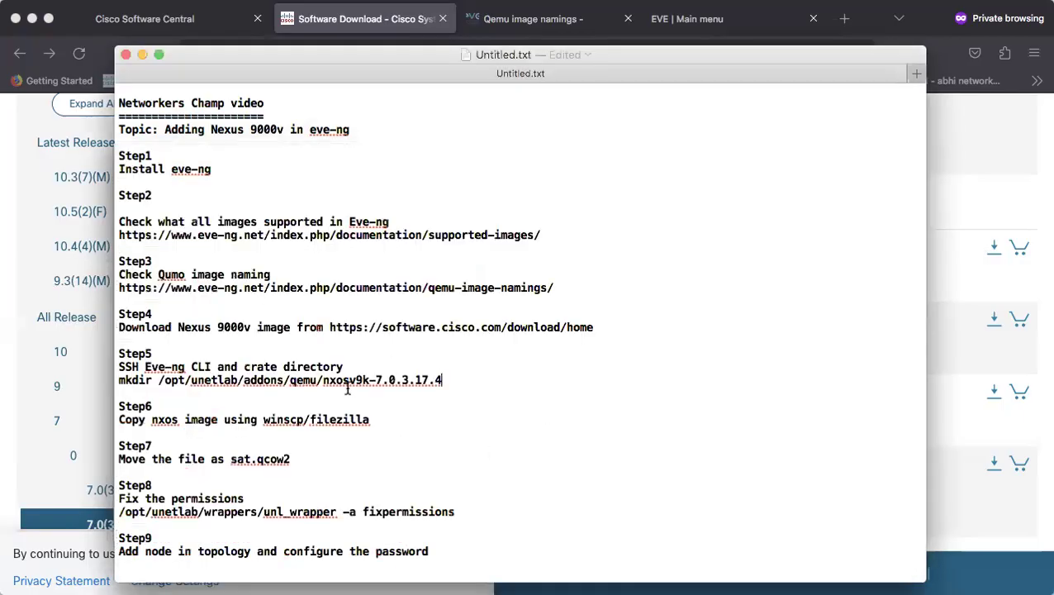
left_click_drag(322, 380, 443, 380)
key("super+c")
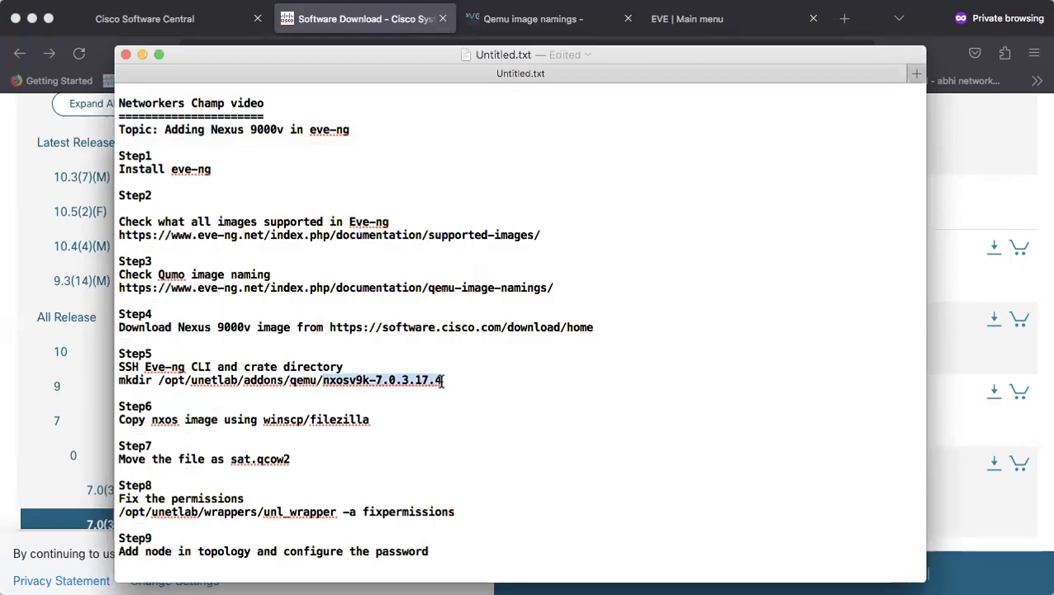
key("super+Tab")
right_click(503, 435)
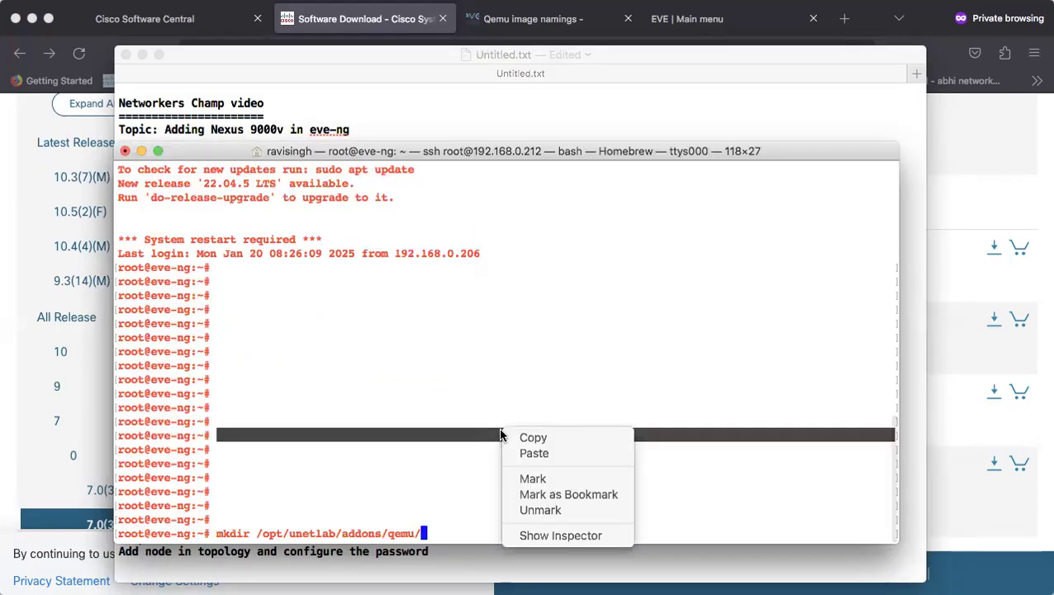
left_click(546, 454)
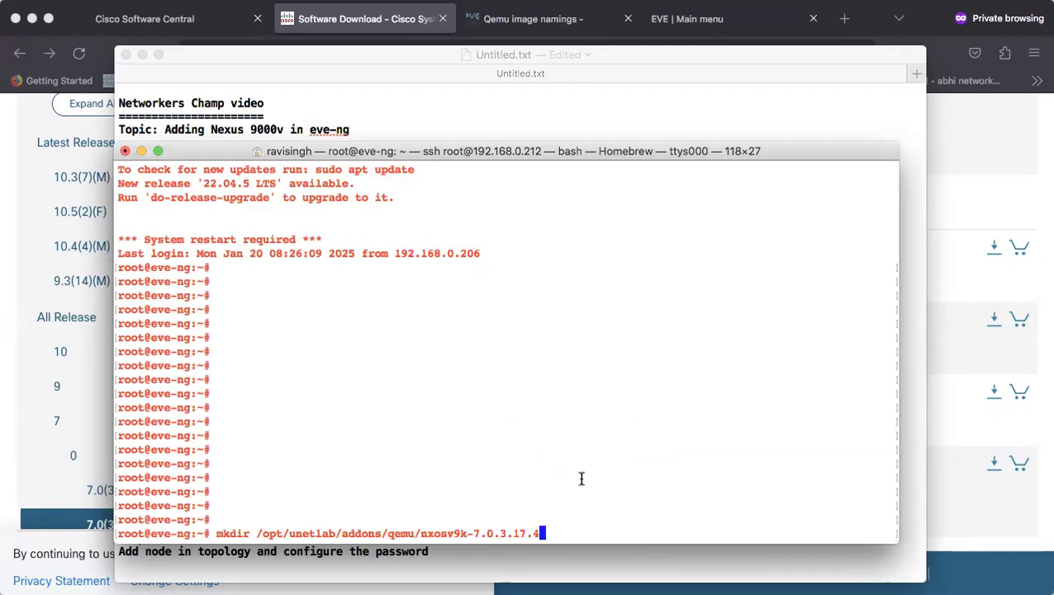
key("BackSpace")
key("BackSpace")
key("BackSpace")
key("BackSpace")
key("BackSpace")
key("BackSpace")
key("BackSpace")
key("BackSpace")
key("BackSpace")
key("BackSpace")
key("BackSpace")
key("BackSpace")
key("BackSpace")
key("BackSpace")
key("BackSpace")
key("BackSpace")
key("BackSpace")
key("BackSpace")
key("BackSpace")
key("BackSpace")
key("BackSpace")
key("BackSpace")
key("BackSpace")
key("BackSpace")
key("BackSpace")
key("BackSpace")
key("BackSpace")
key("BackSpace")
key("BackSpace")
key("BackSpace")
key("BackSpace")
key("BackSpace")
key("BackSpace")
key("BackSpace")
key("BackSpace")
key("BackSpace")
key("BackSpace")
key("BackSpace")
key("BackSpace")
key("BackSpace")
key("BackSpace")
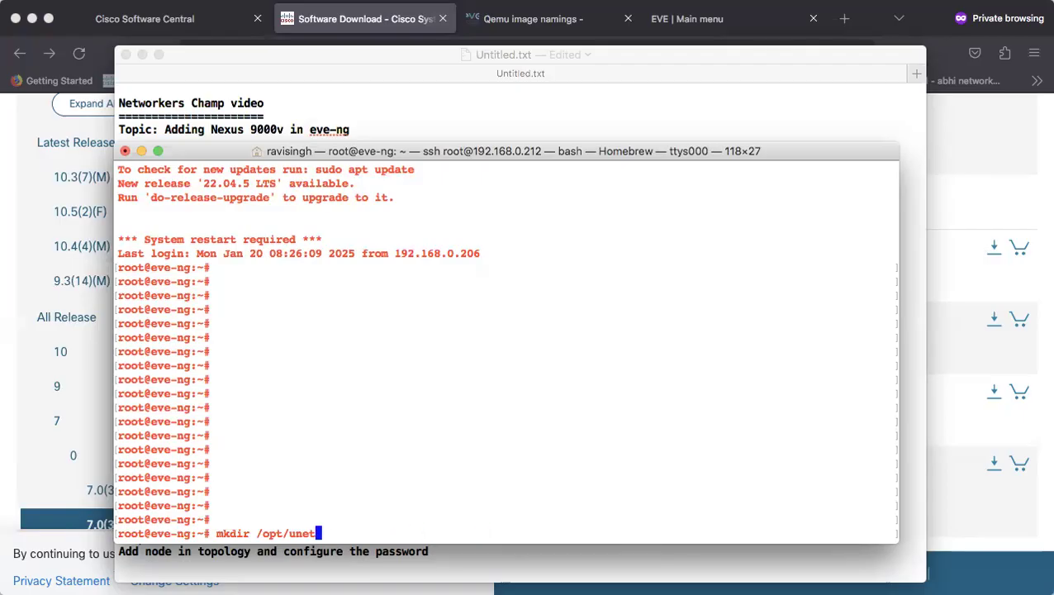
key("BackSpace")
key("BackSpace")
key("BackSpace")
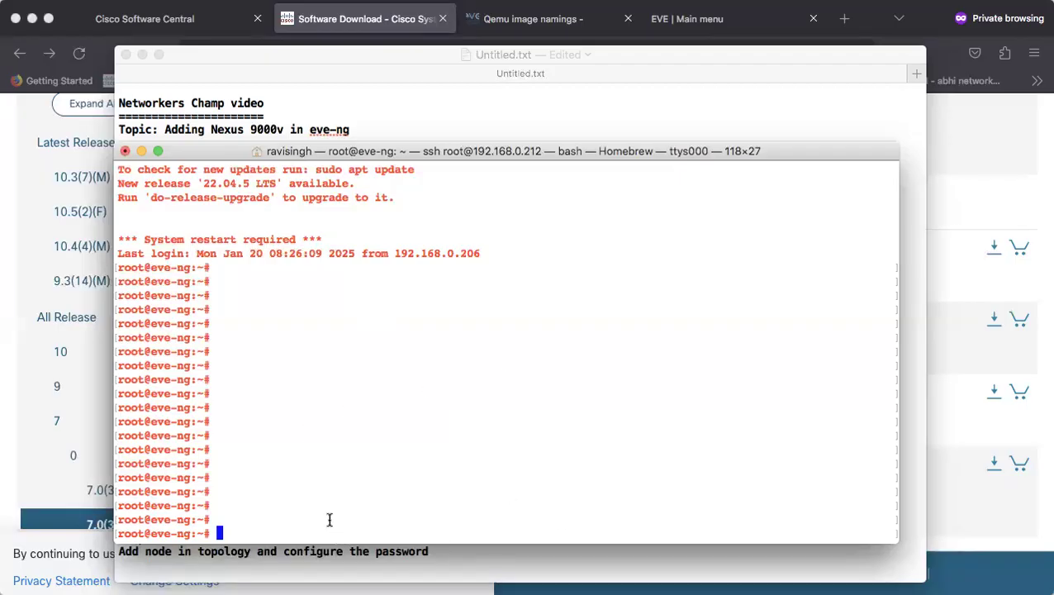
cd into /opt/unetlab/addons/qemu, run ls, and select the listed nxosv9k-7.0.3.17.4 folder
type("cd /opt/u")
key("Tab")
type("a")
key("Tab")
type("q")
key("Tab")
key("Return")
type("ls")
key("Return")
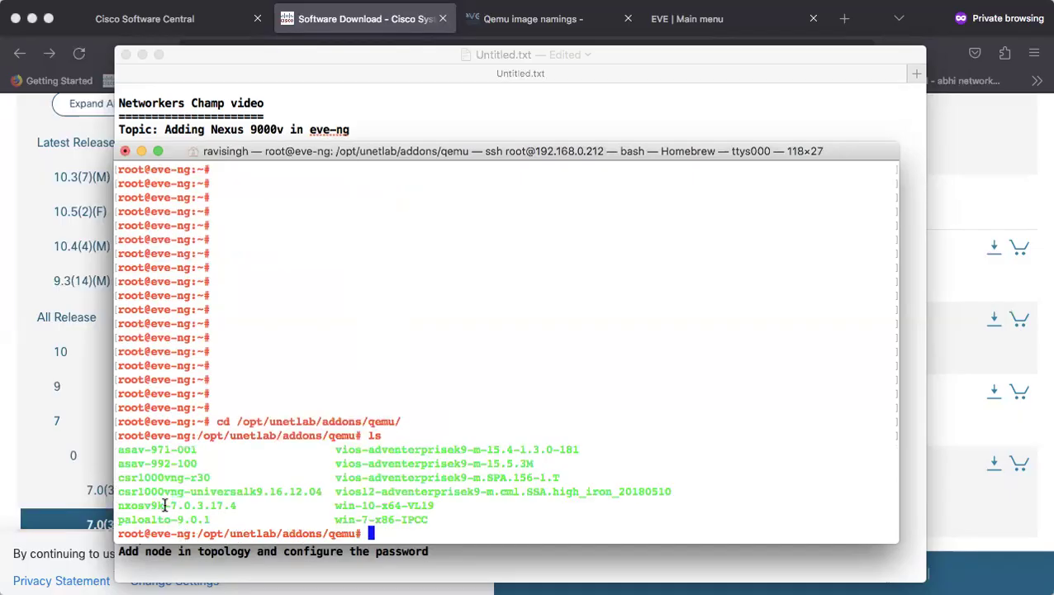
left_click_drag(240, 505, 115, 507)
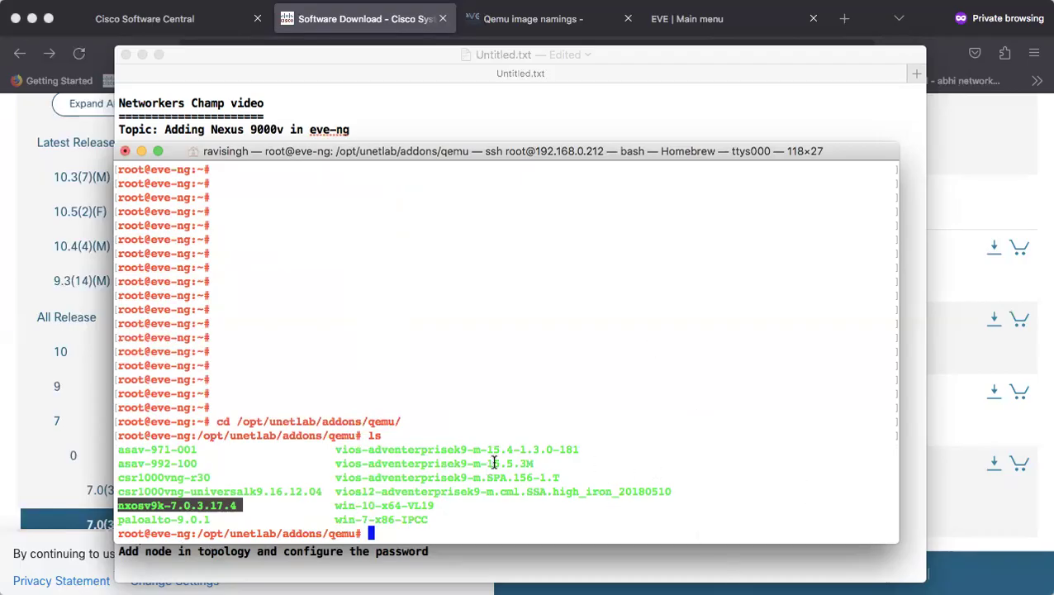
Highlight the Step6 line and its words 'nxos' and 'winscp/filezilla' in the notes
key("super+Tab")
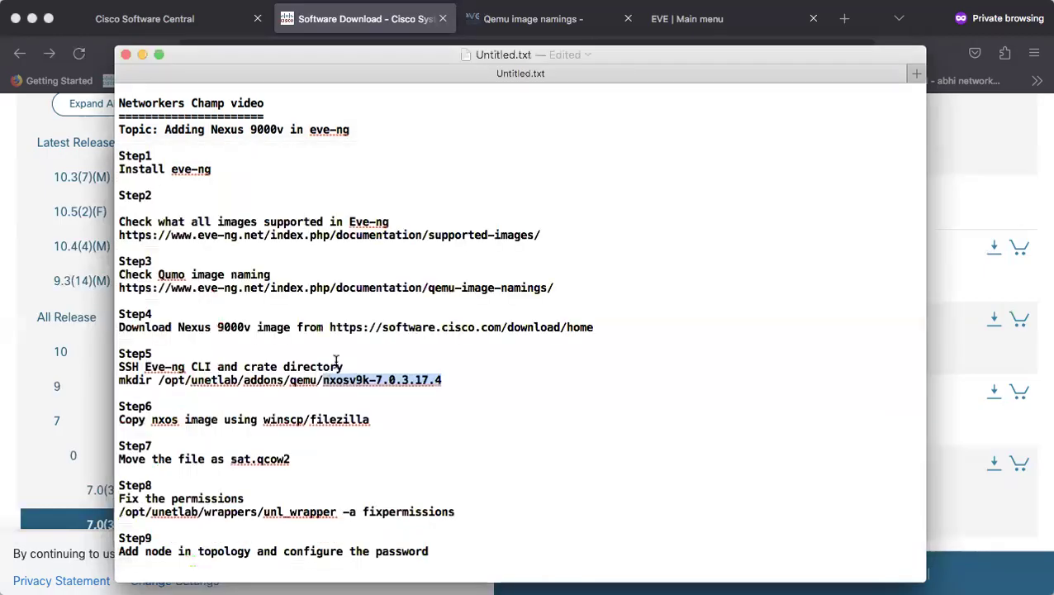
left_click(198, 420)
left_click_drag(373, 420, 122, 418)
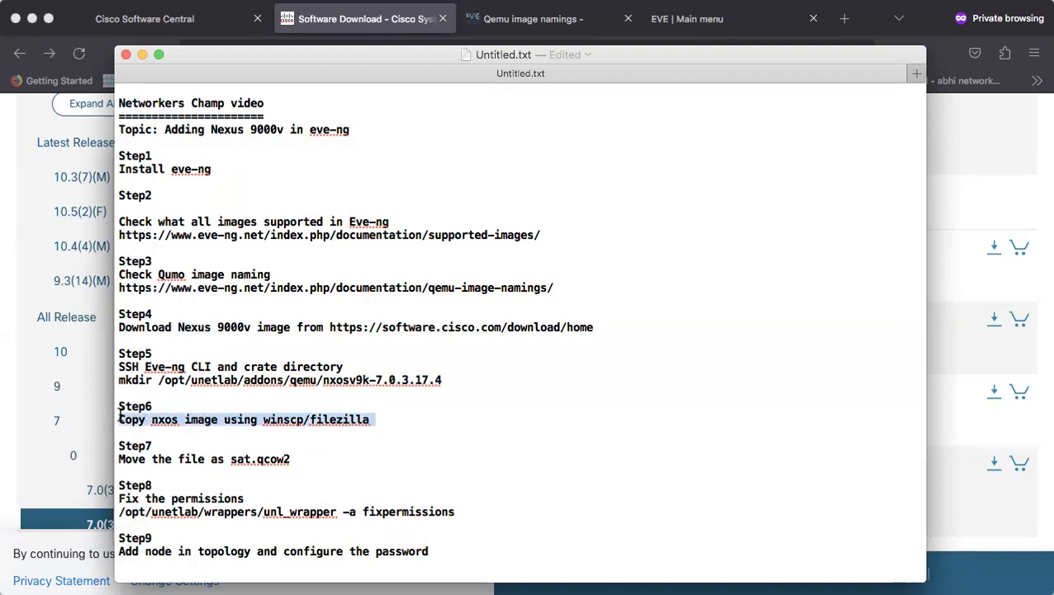
double_click(163, 420)
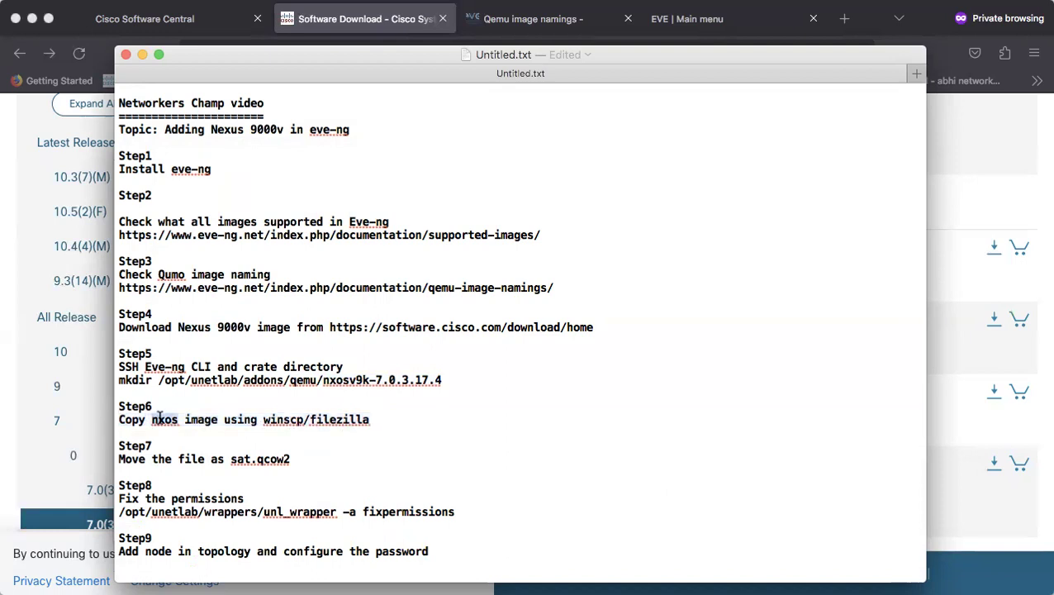
left_click_drag(263, 420, 375, 419)
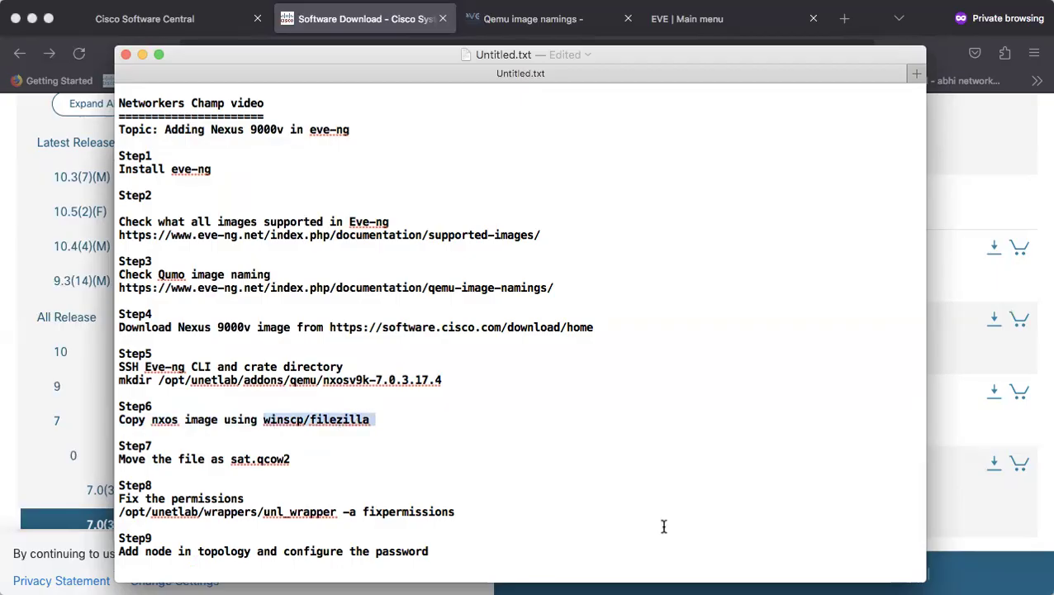
key("super+Tab")
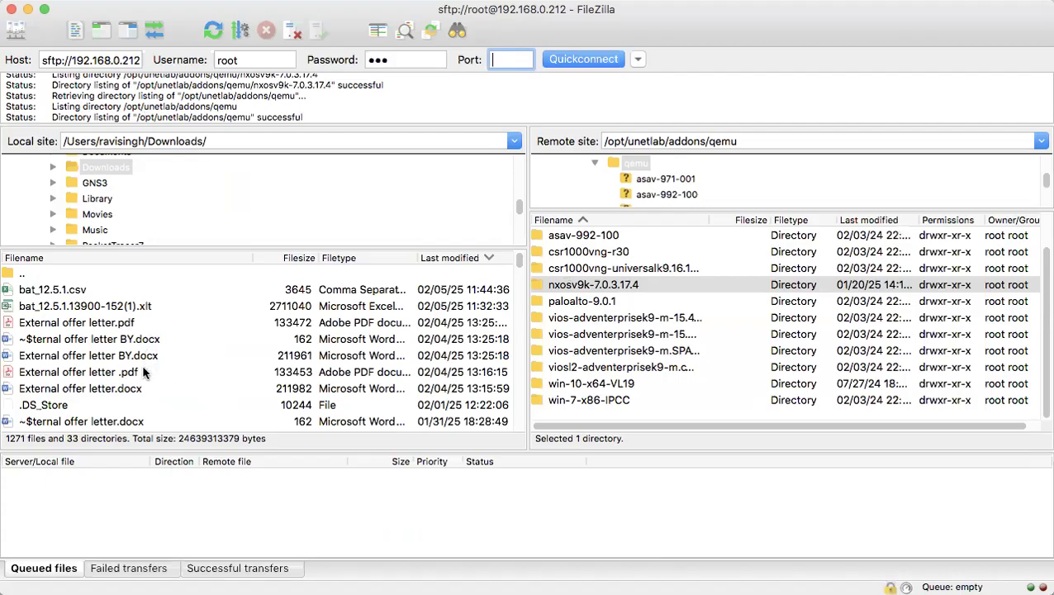
Open the remote nxosv9k-7.0.3.17.4 folder and select its sataa.qcow2 file
double_click(600, 286)
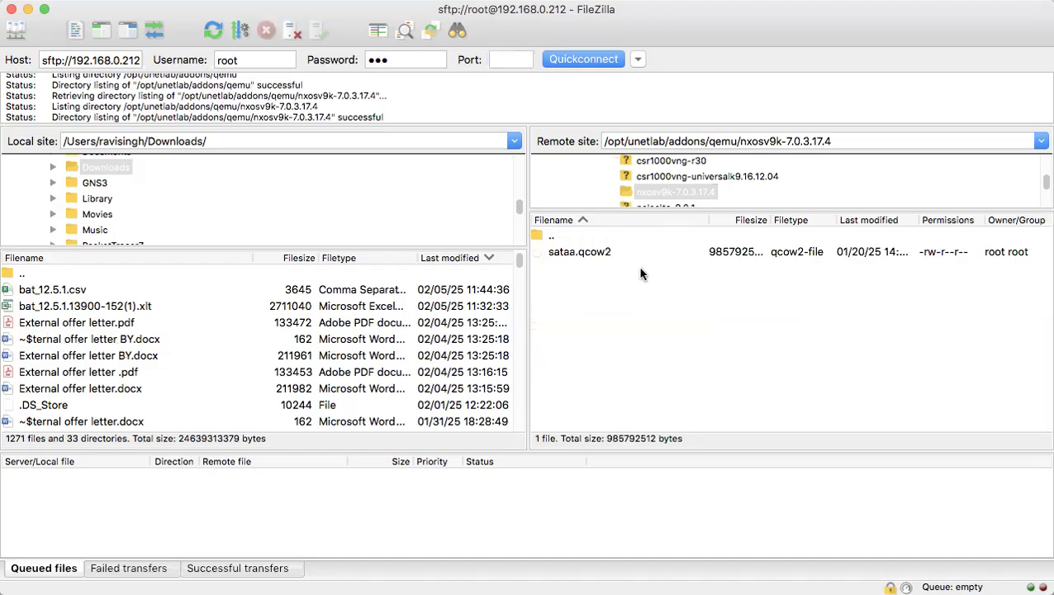
left_click(565, 255)
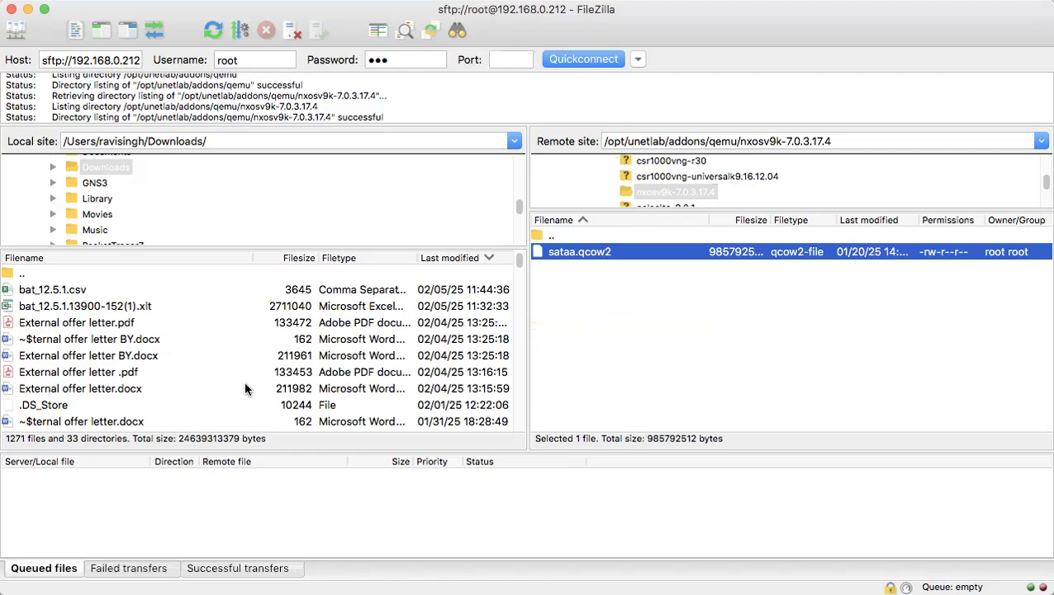
scroll(289, 389, "down", 5)
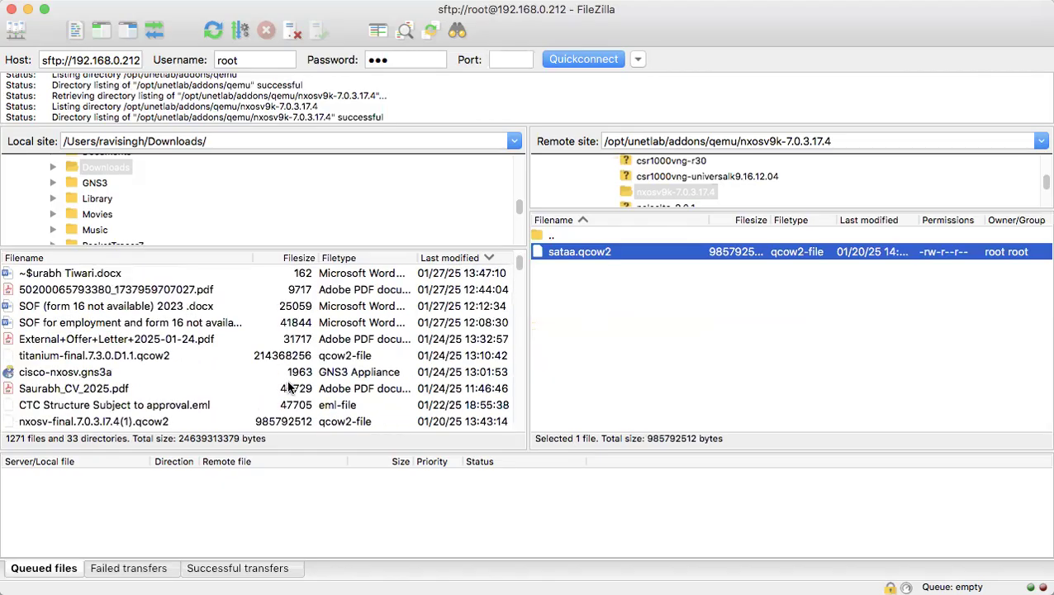
Locate the local nxosv-final.7.0.3.I7.4.qcow2 image and open its upload menu without uploading
scroll(289, 389, "down", 5)
scroll(290, 388, "down", 5)
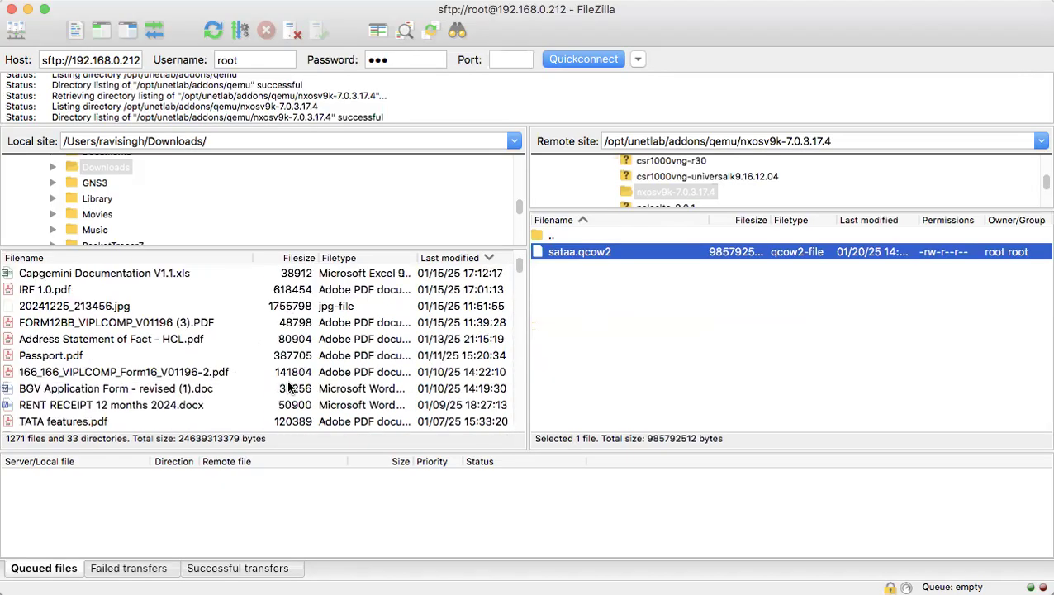
scroll(290, 388, "down", 15)
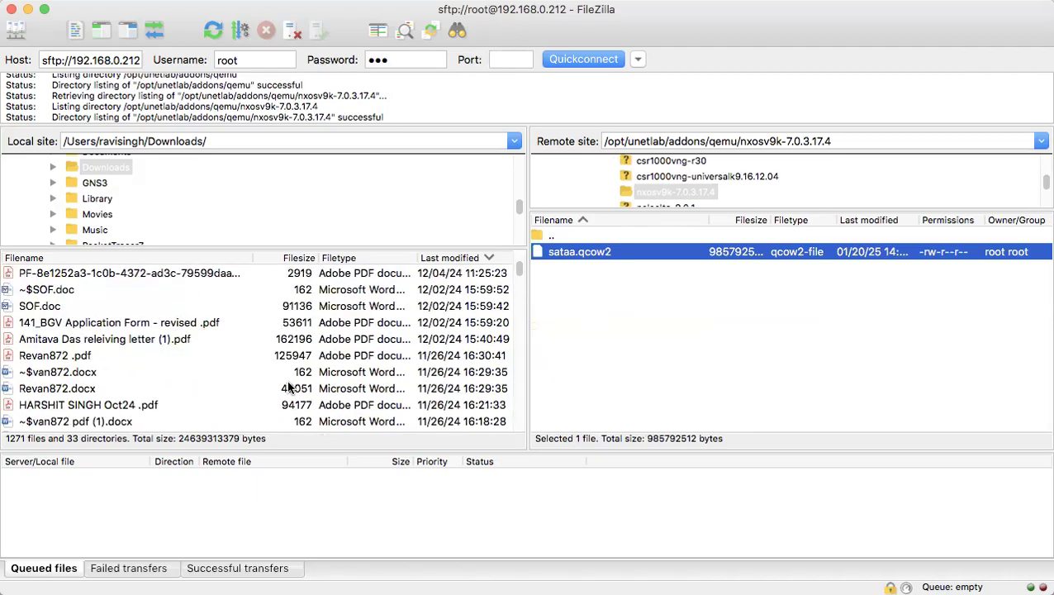
scroll(357, 385, "down", 15)
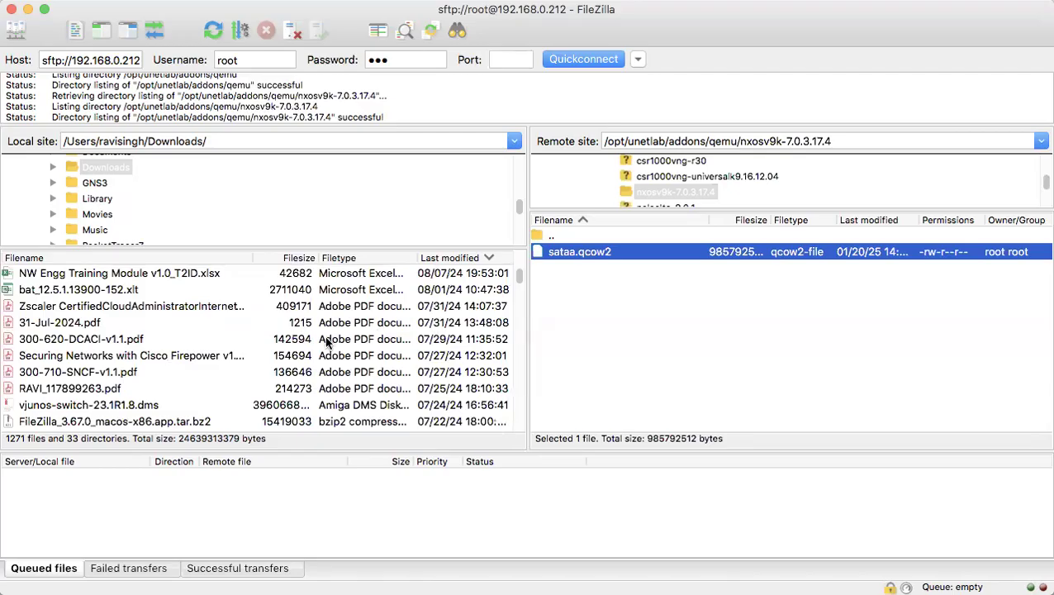
scroll(350, 357, "down", 5)
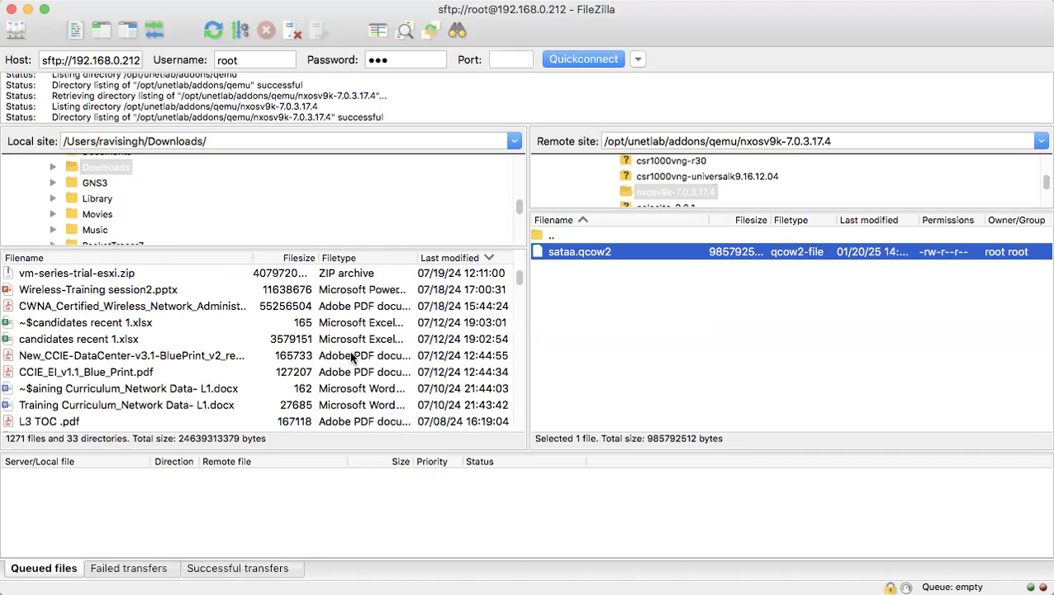
scroll(351, 357, "up", 4)
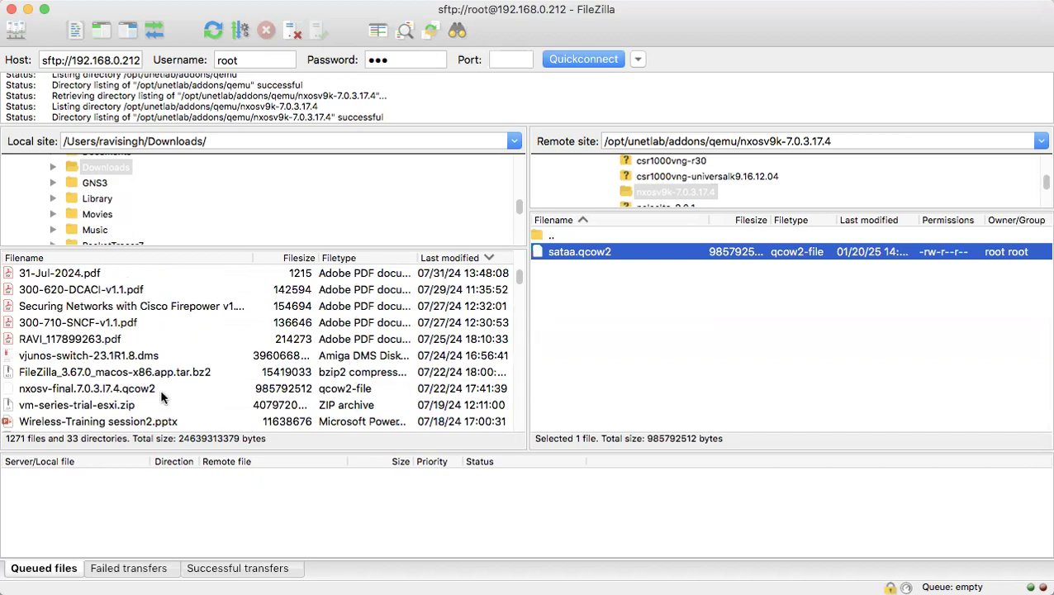
left_click(109, 391)
left_click_drag(108, 392, 149, 390)
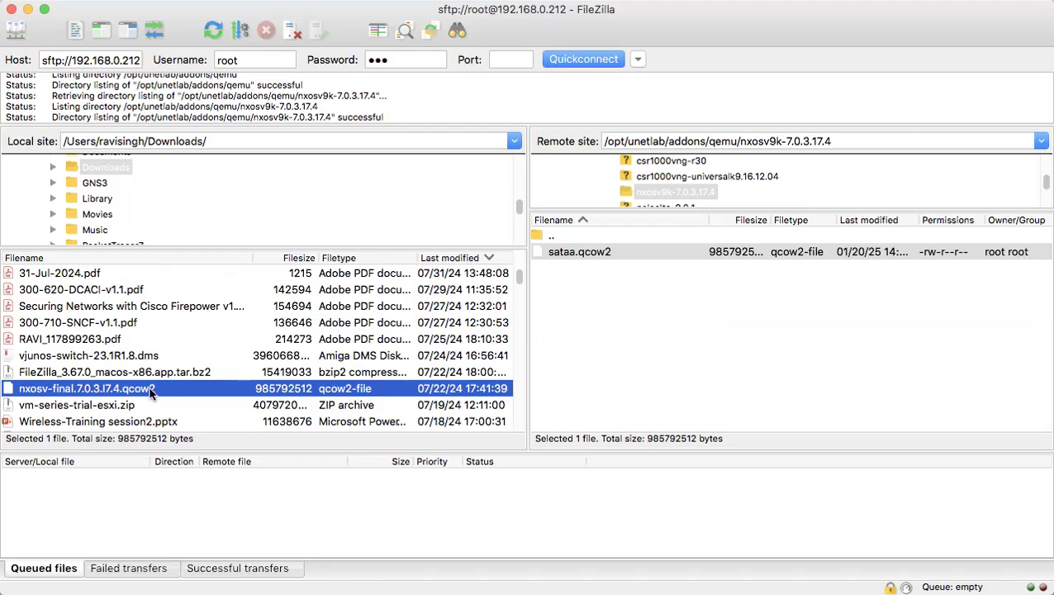
right_click(148, 388)
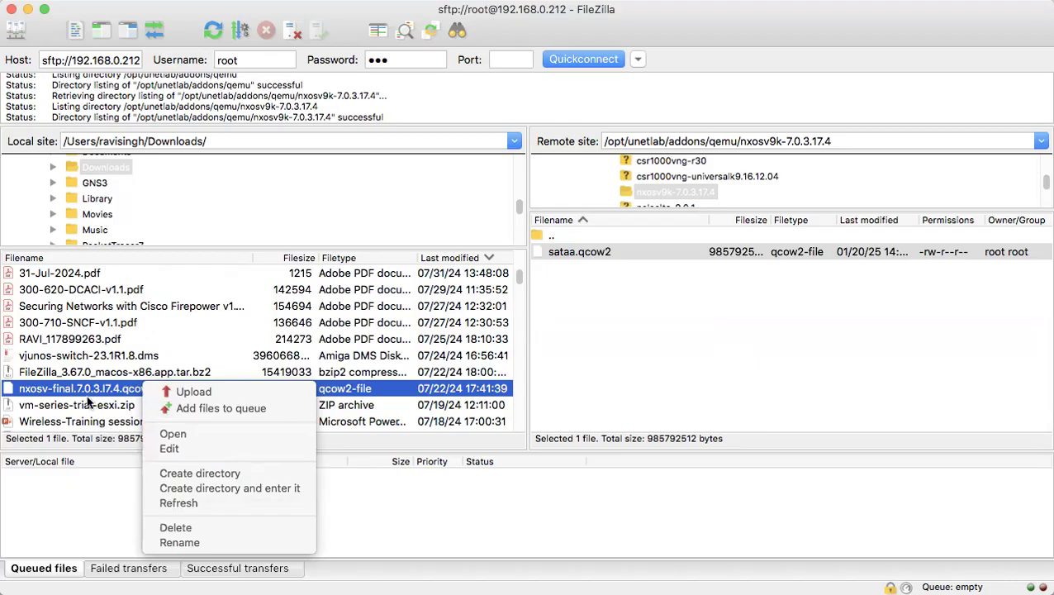
right_click(87, 389)
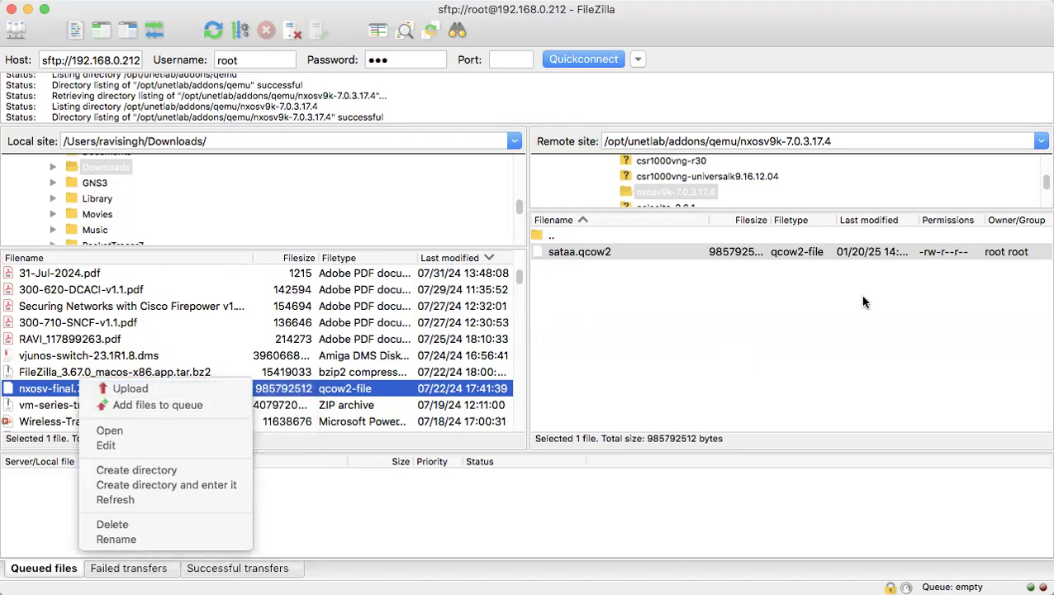
left_click(392, 392)
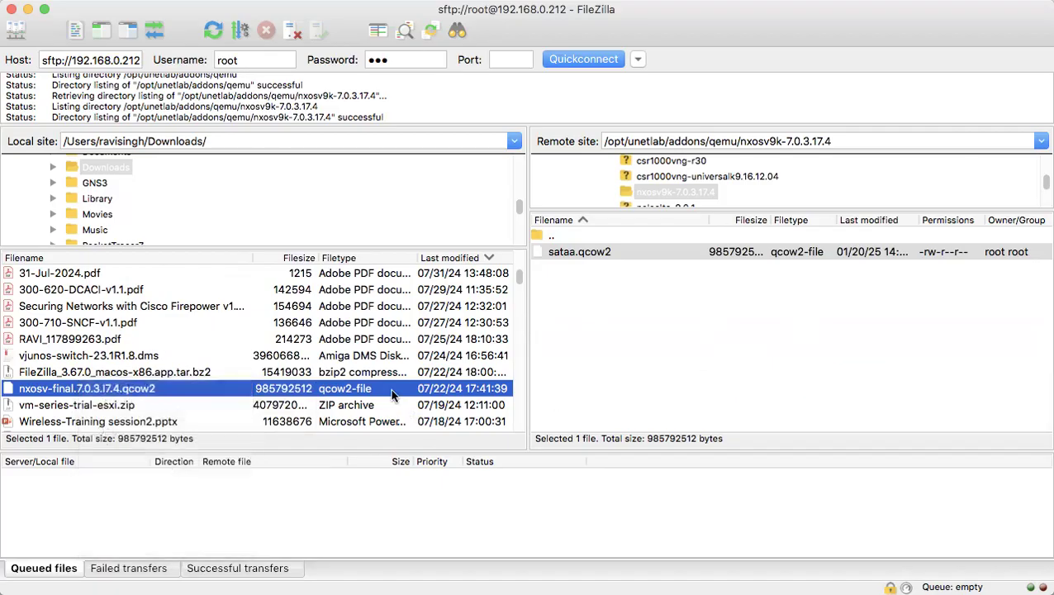
Change sat.qcow2 to sataa.qcow2 in the Step7 'Move the file as' line
key("super+Tab")
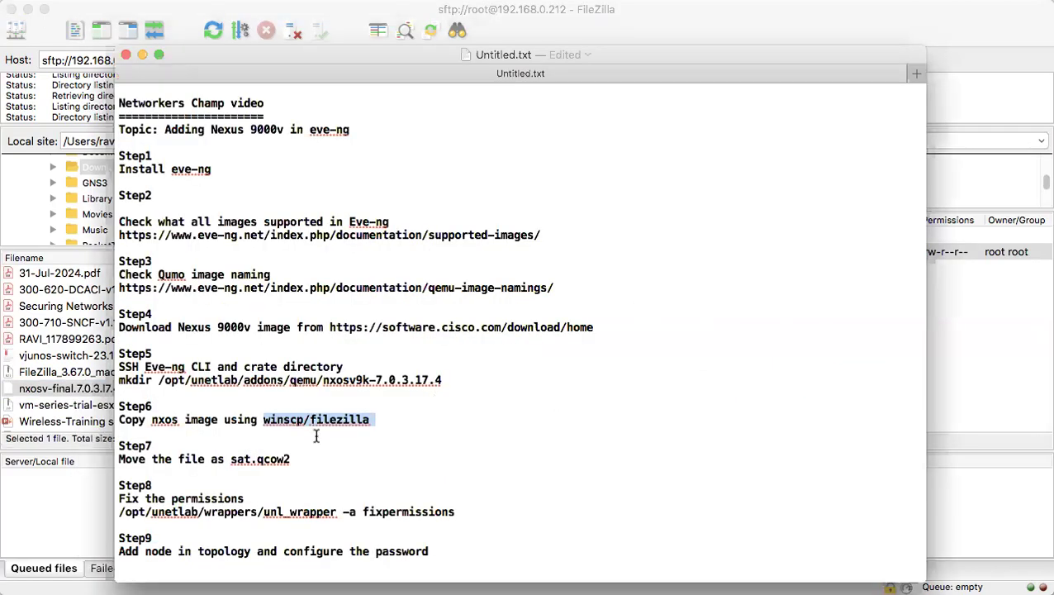
scroll(316, 435, "down", 2)
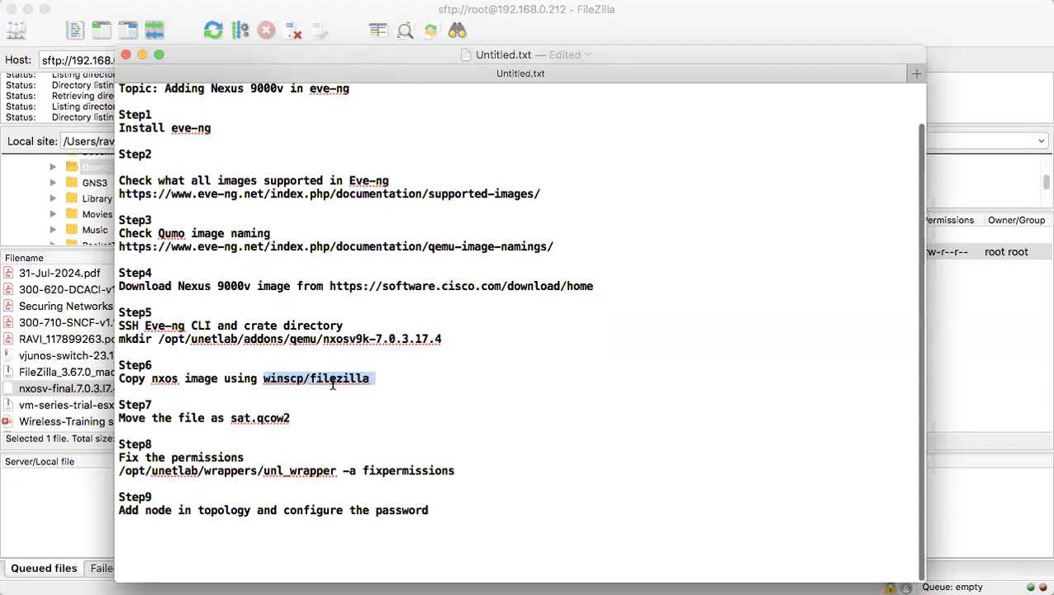
left_click_drag(293, 421, 116, 416)
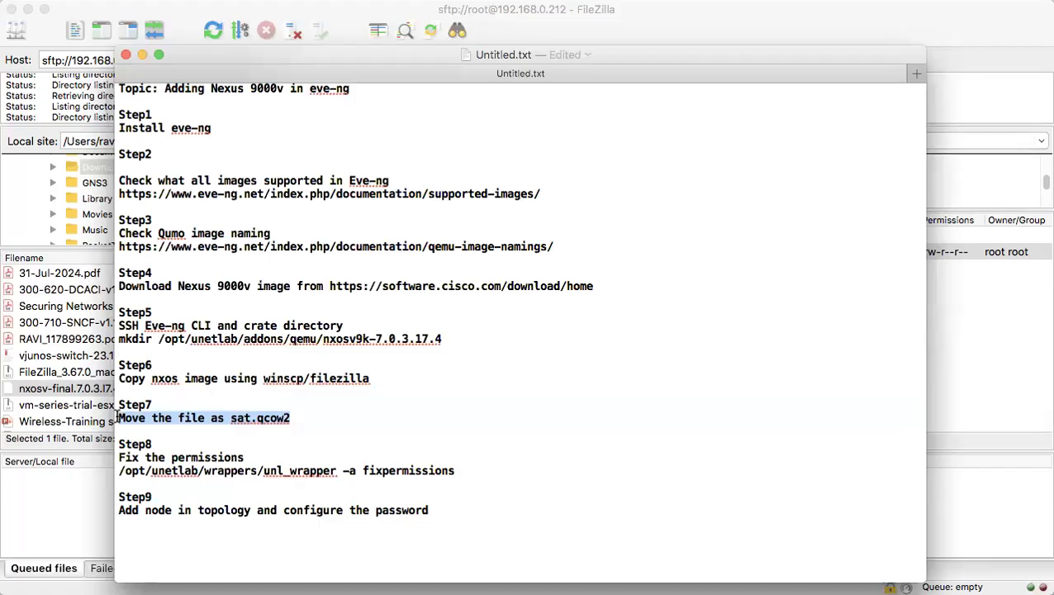
left_click(250, 419)
type("aa")
left_click(316, 413)
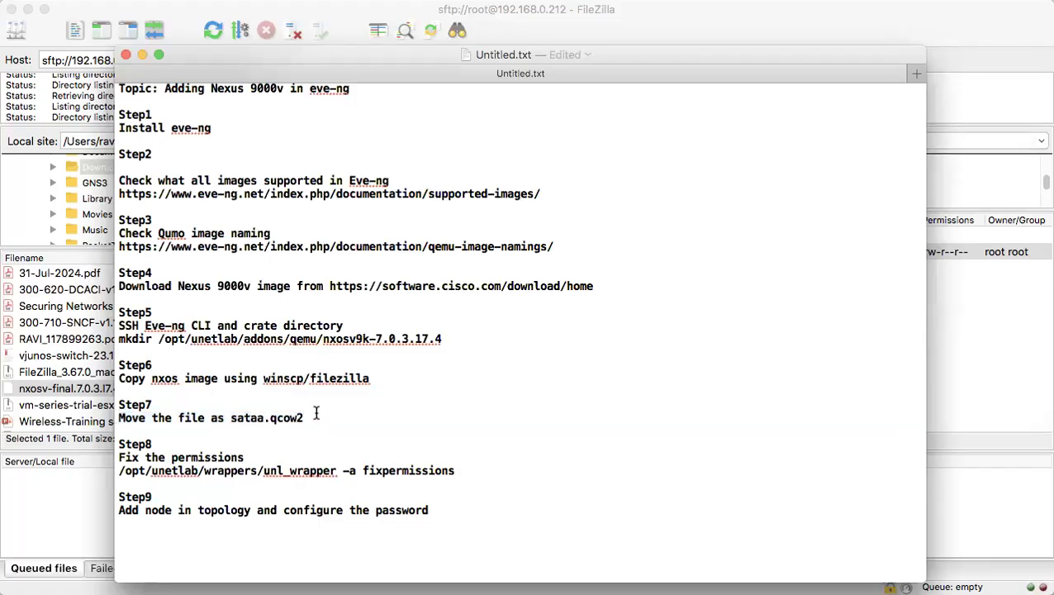
left_click(981, 356)
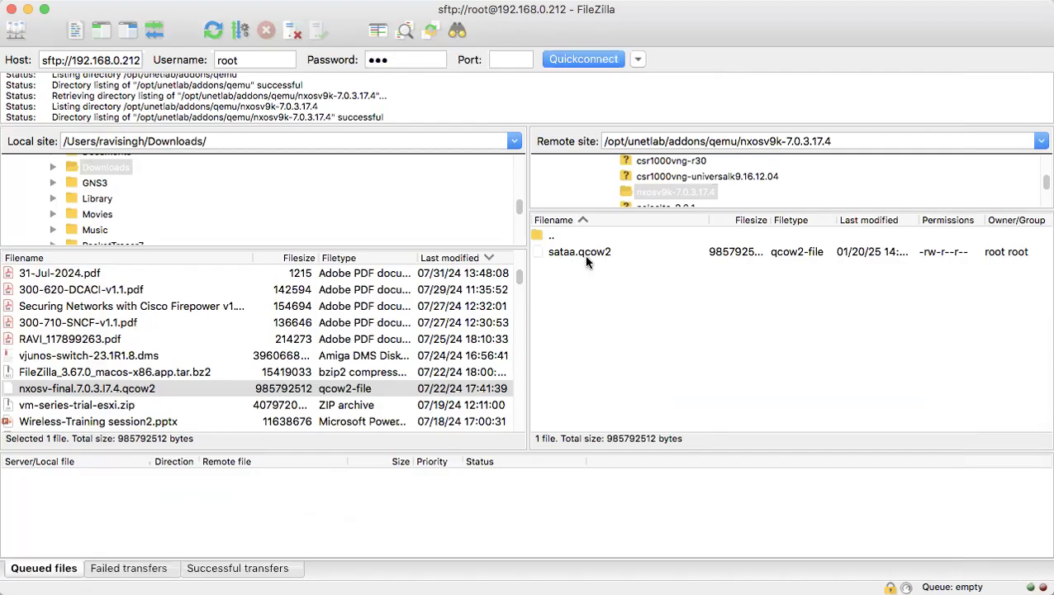
Look up the nxosv9k entry (sataa) on the EVE Qemu image namings page
key("super+Tab")
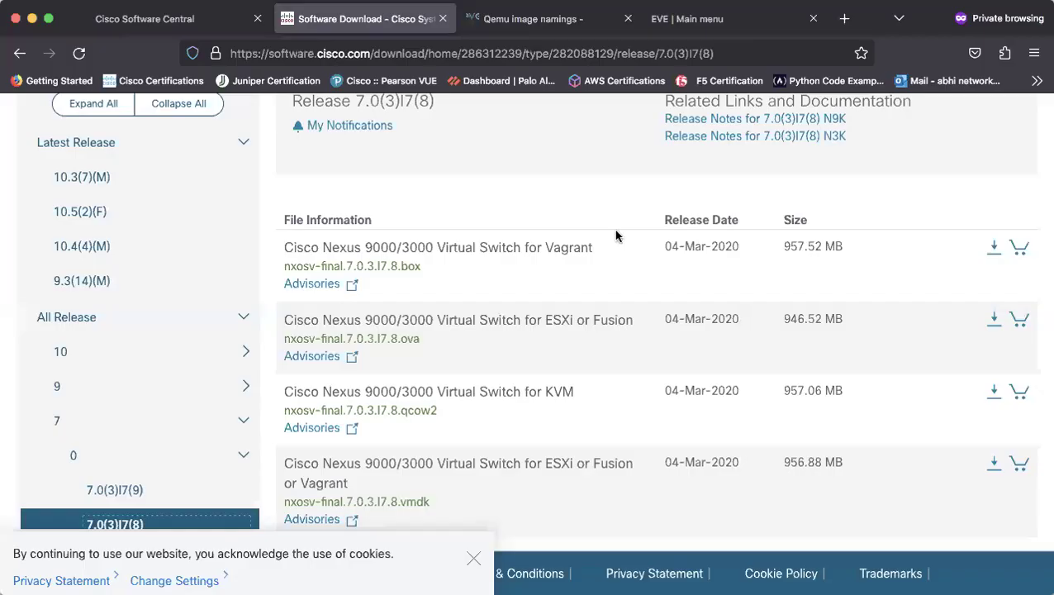
left_click(578, 30)
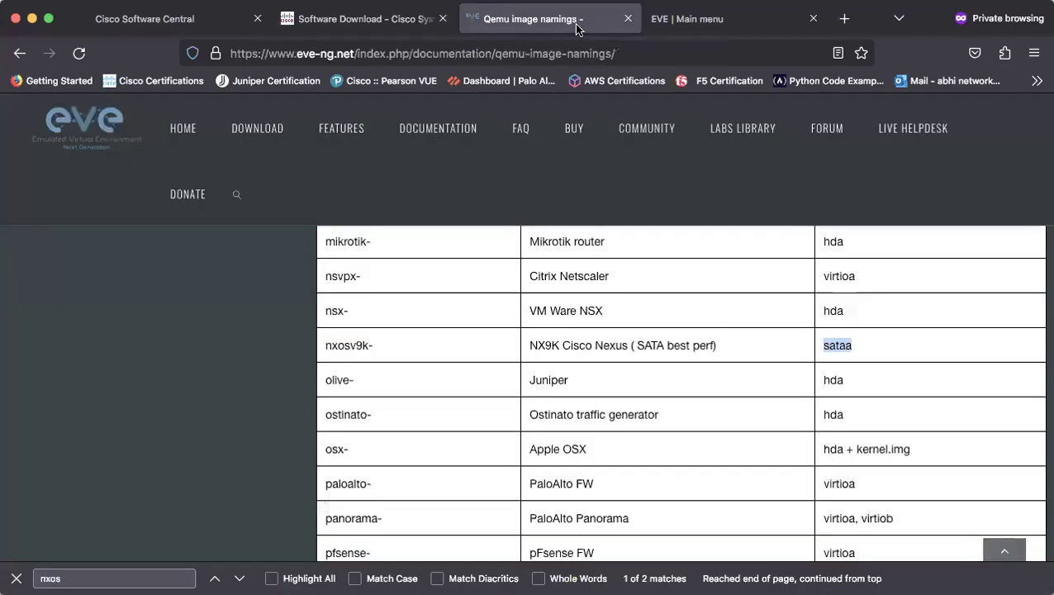
left_click(848, 346)
double_click(848, 346)
Select the /opt/unetlab/wrappers/unl_wrapper -a fixpermissions line in the TextEdit Step 8 notes
key("super+Tab")
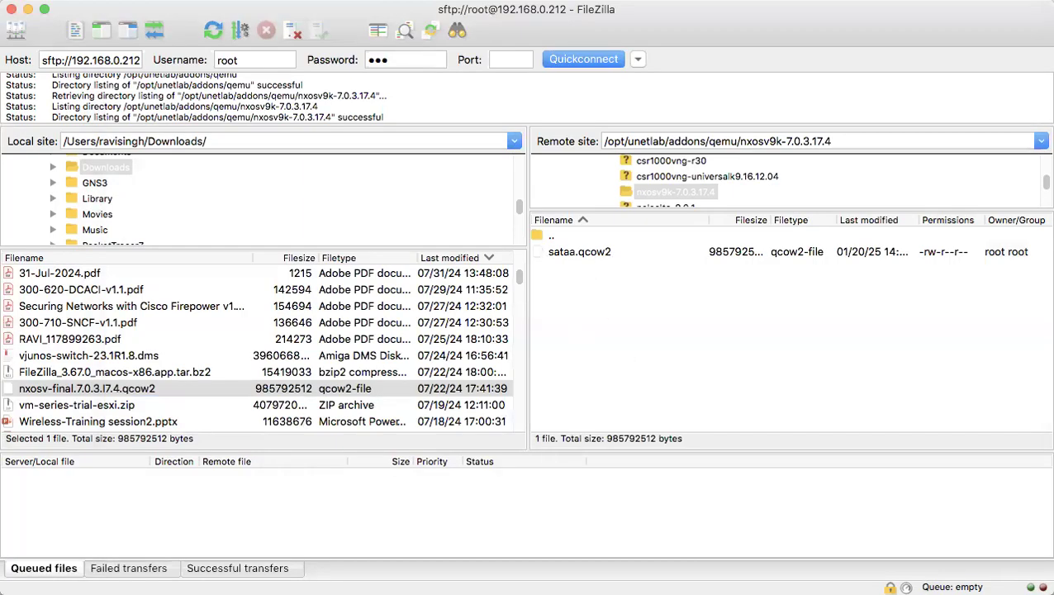
key("super+Tab")
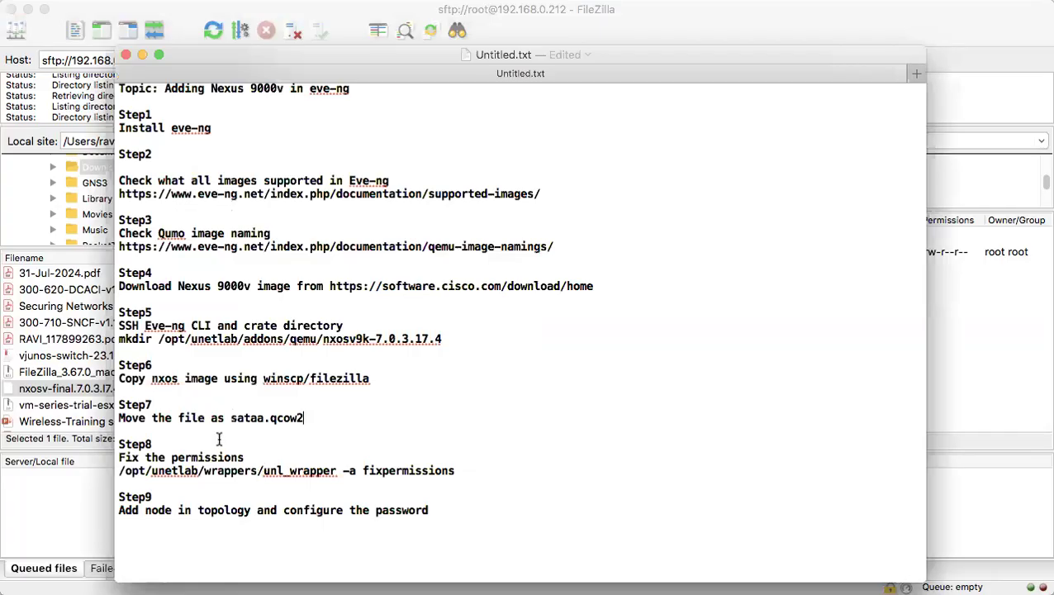
left_click_drag(124, 455, 290, 456)
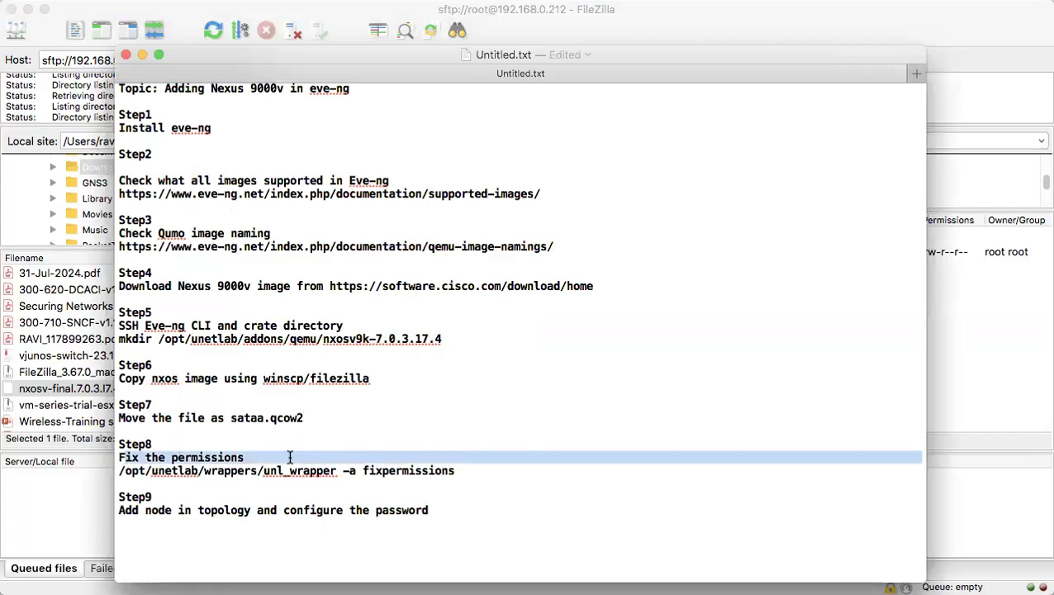
left_click_drag(477, 473, 116, 472)
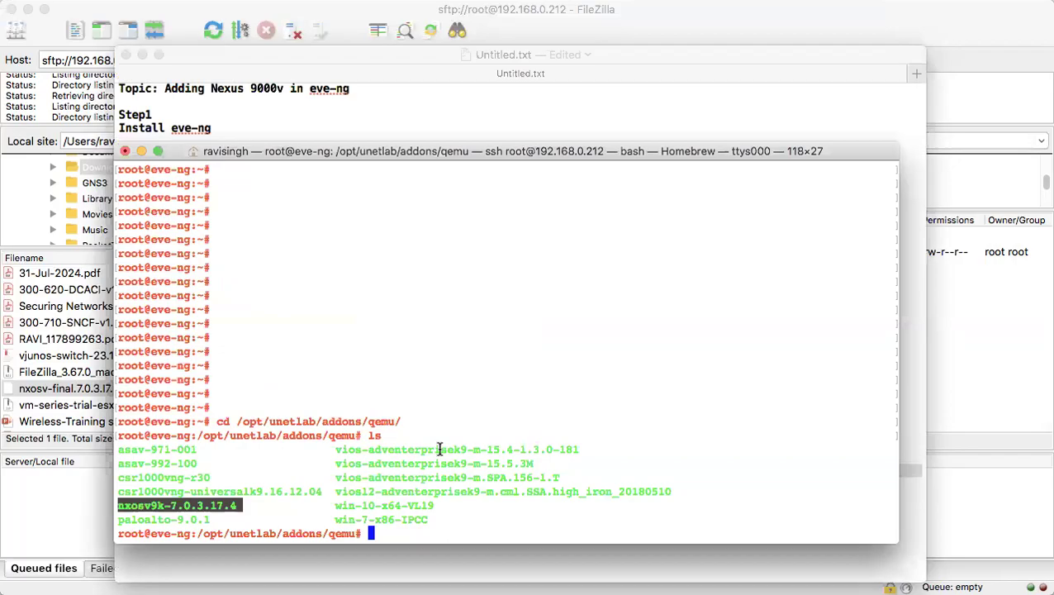
Go to the home directory with cd and run the pasted unl_wrapper -a fixpermissions command
right_click(440, 448)
left_click(401, 521)
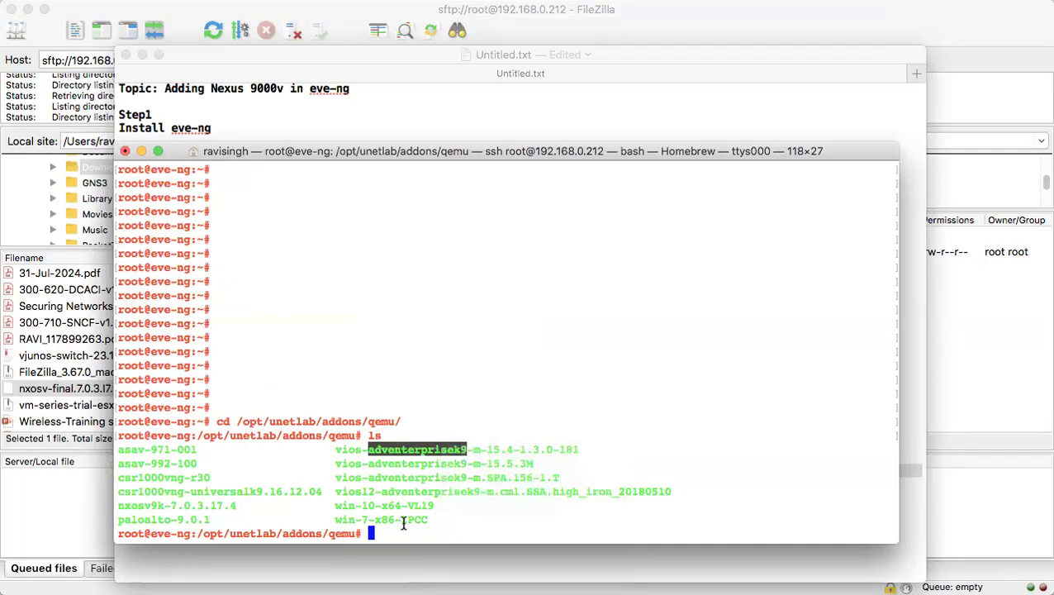
type("cd")
key("Return")
key("Return")
key("Return")
key("Return")
key("Return")
key("Return")
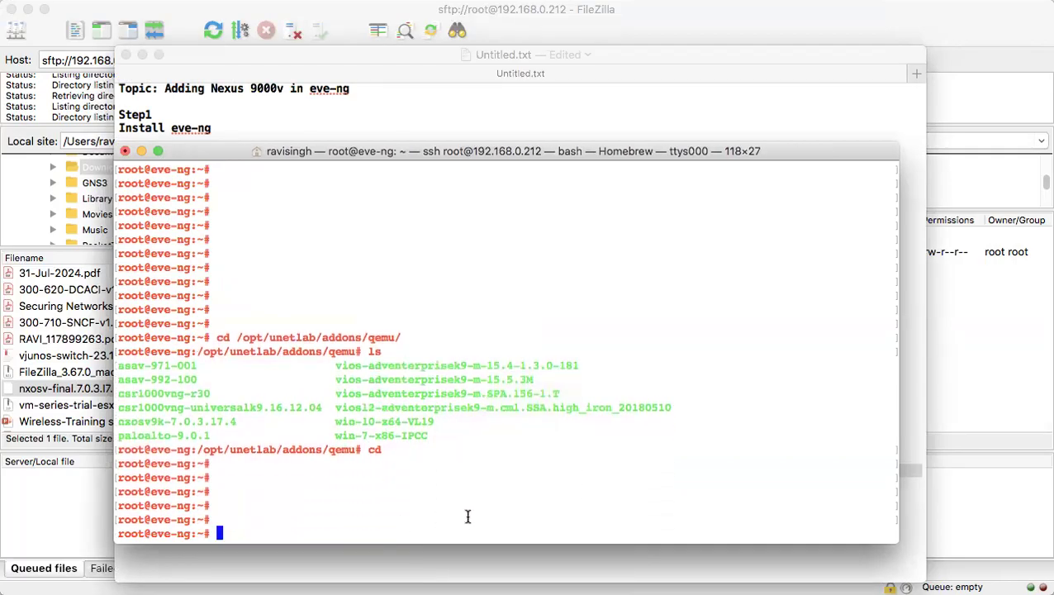
key("super+v")
key("Return")
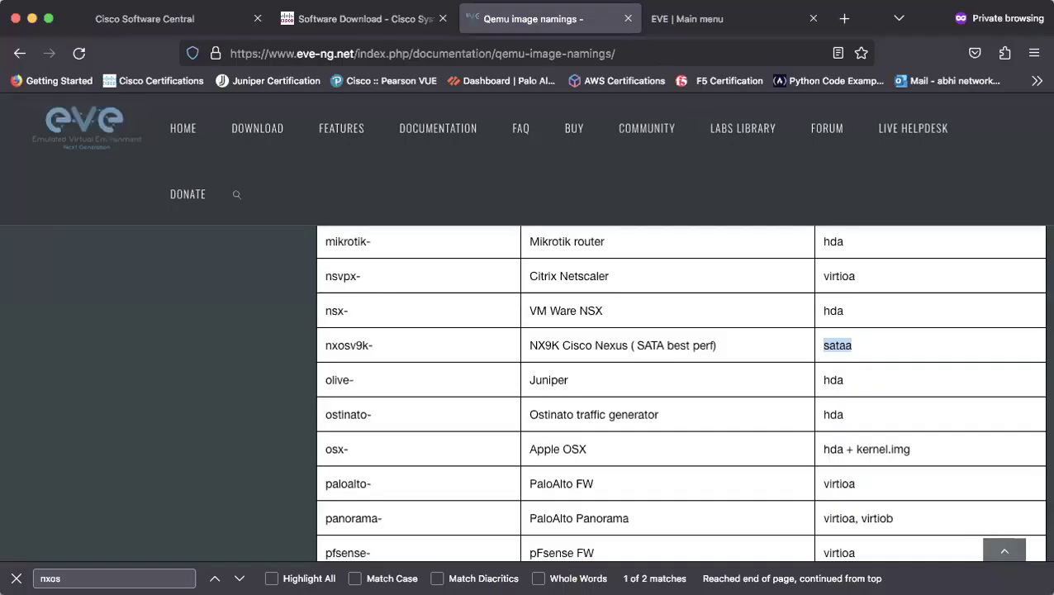
Create a new lab named test-NXOS9k from the EVE-NG main page
left_click(706, 21)
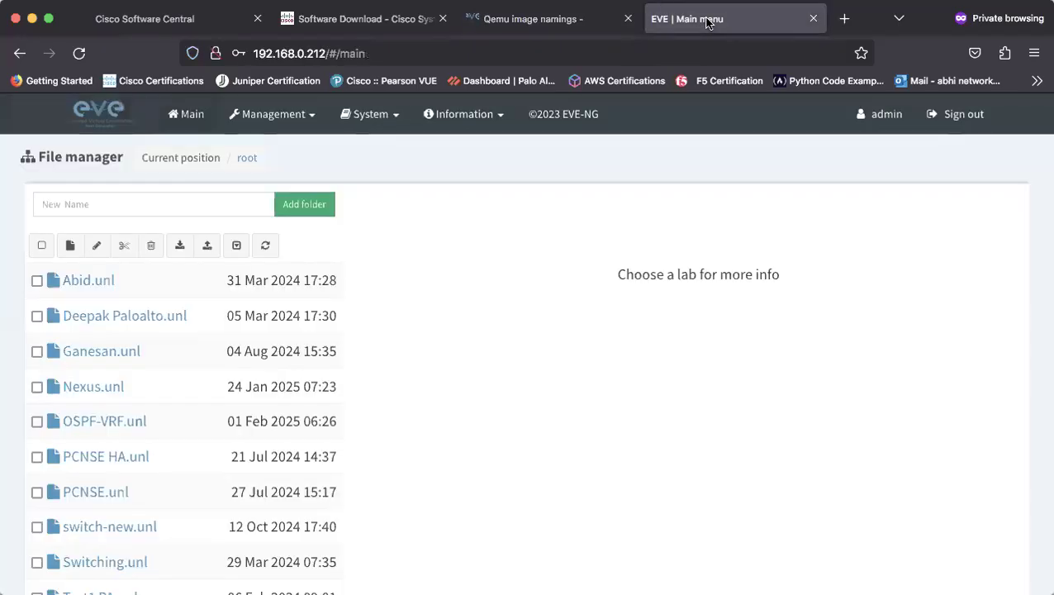
left_click(71, 249)
left_click(184, 233)
type("test-NXOS")
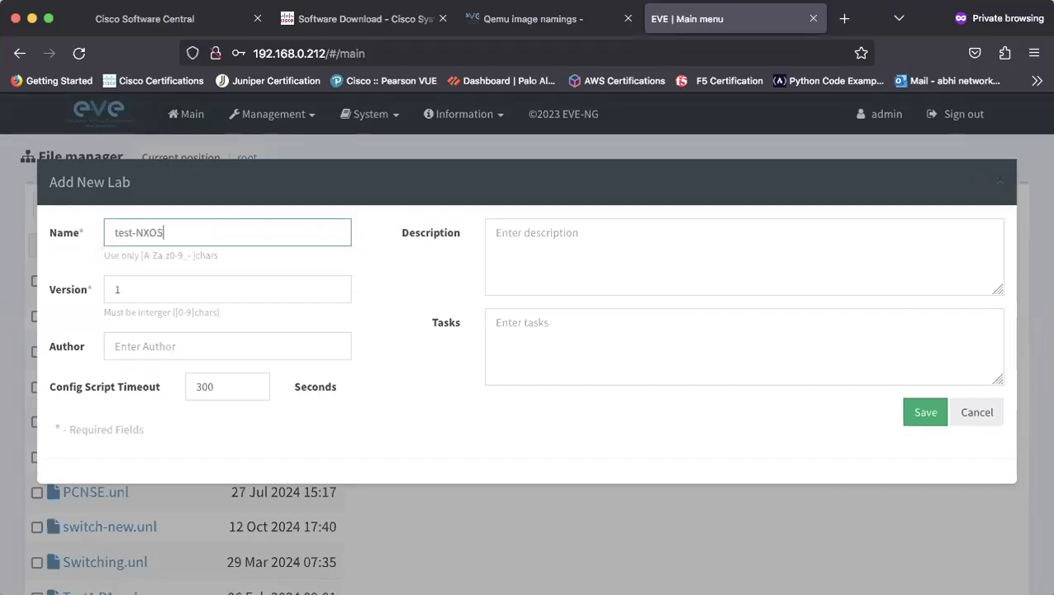
type("9k")
left_click(919, 411)
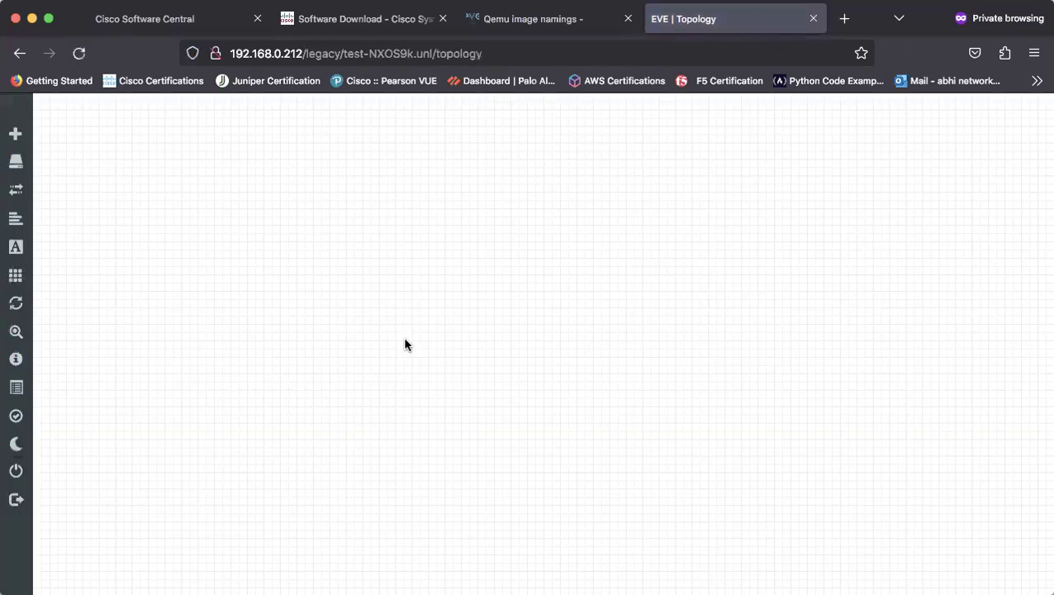
Add a Cisco NX-OSv 9K node to the lab canvas
right_click(424, 234)
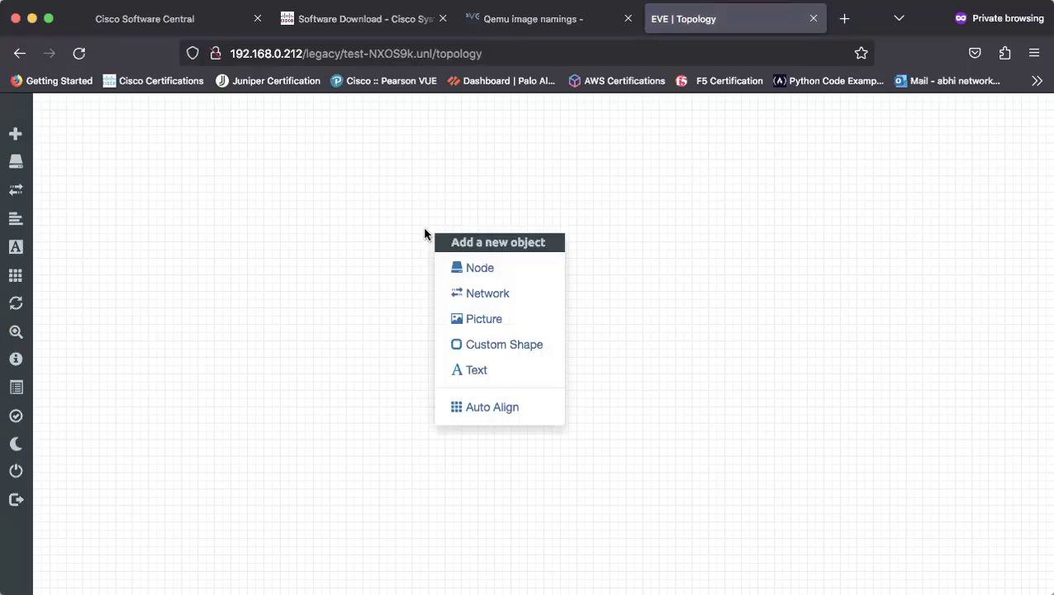
left_click(476, 268)
type("nxo")
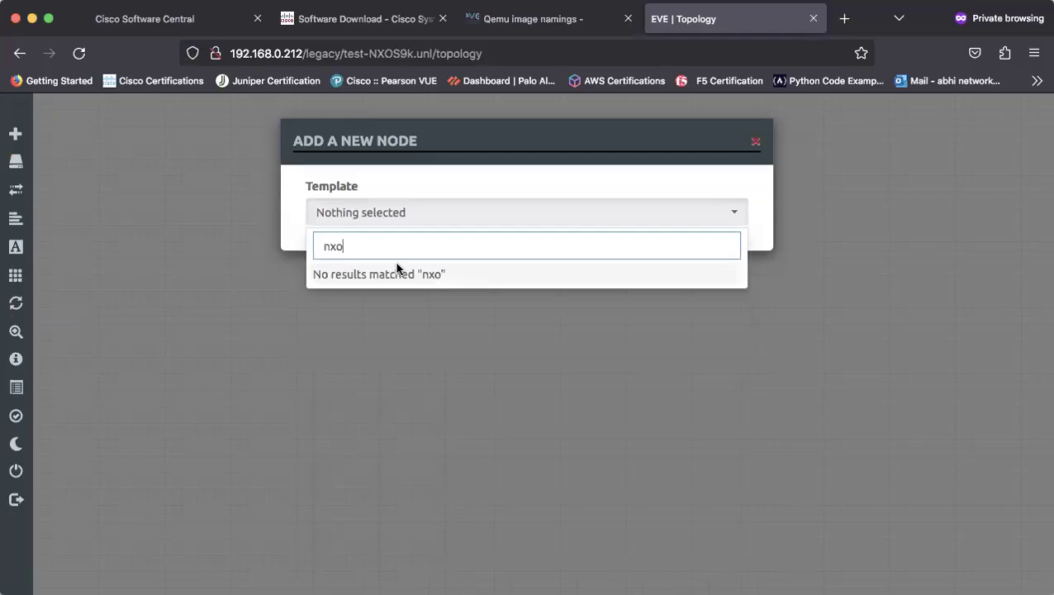
key("BackSpace")
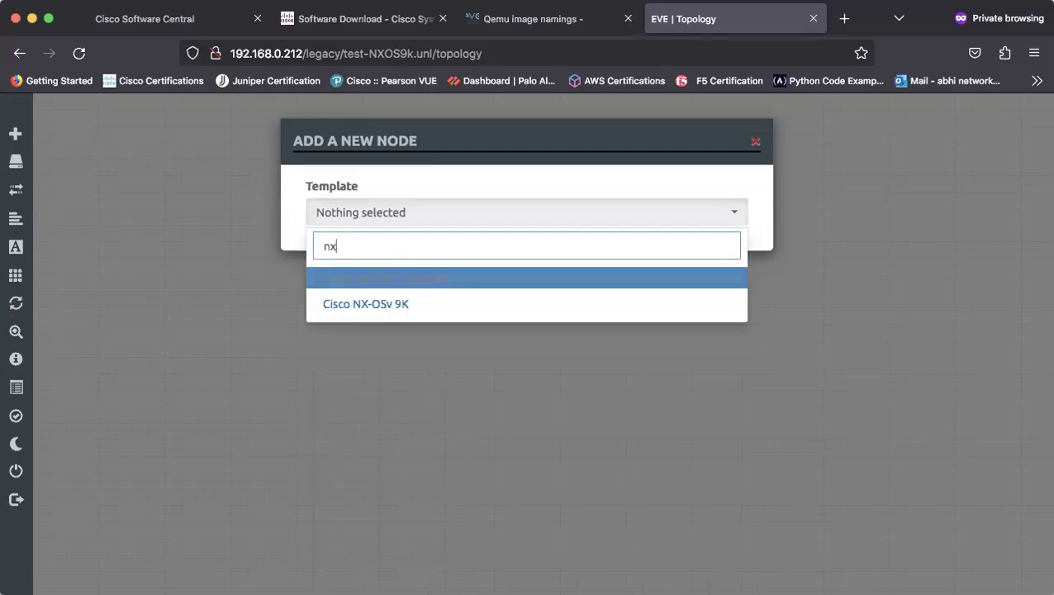
left_click(389, 306)
scroll(549, 367, "down", 10)
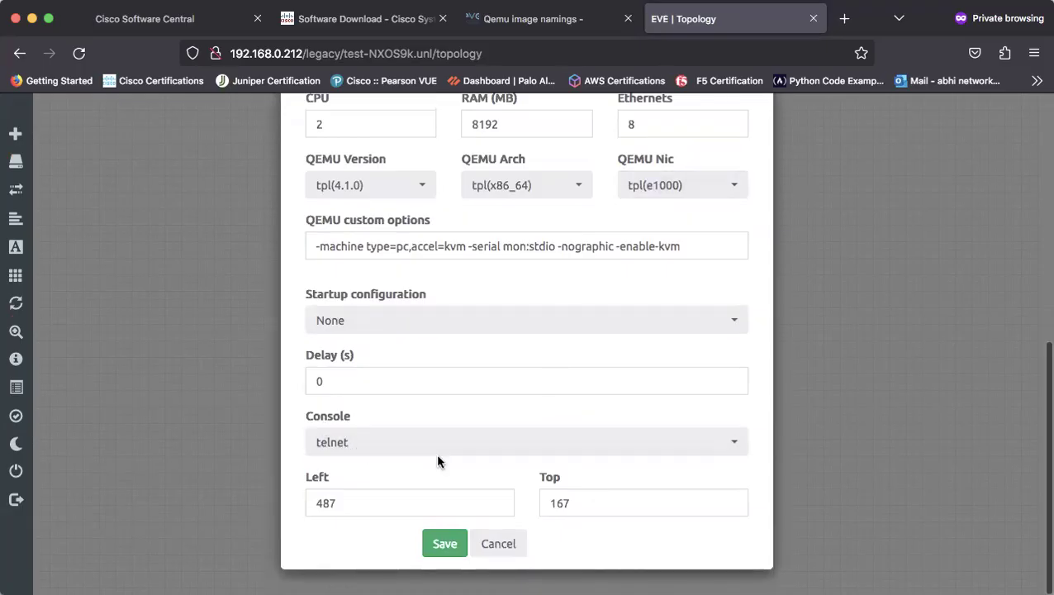
left_click(445, 545)
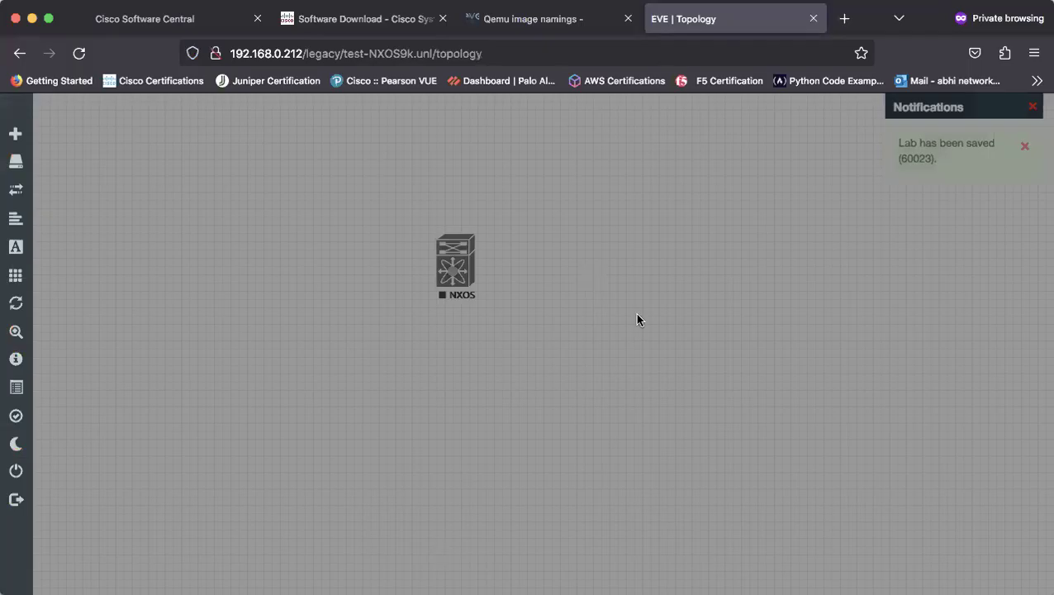
Start the NXOS node and open its telnet console link in Terminal
right_click(459, 263)
left_click(706, 215)
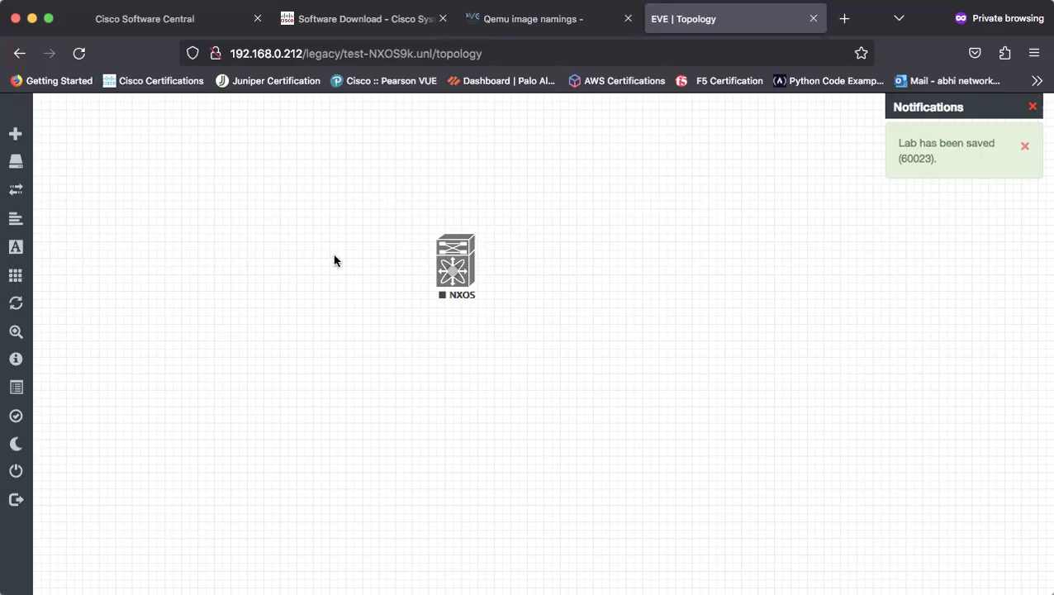
right_click(453, 272)
left_click(505, 300)
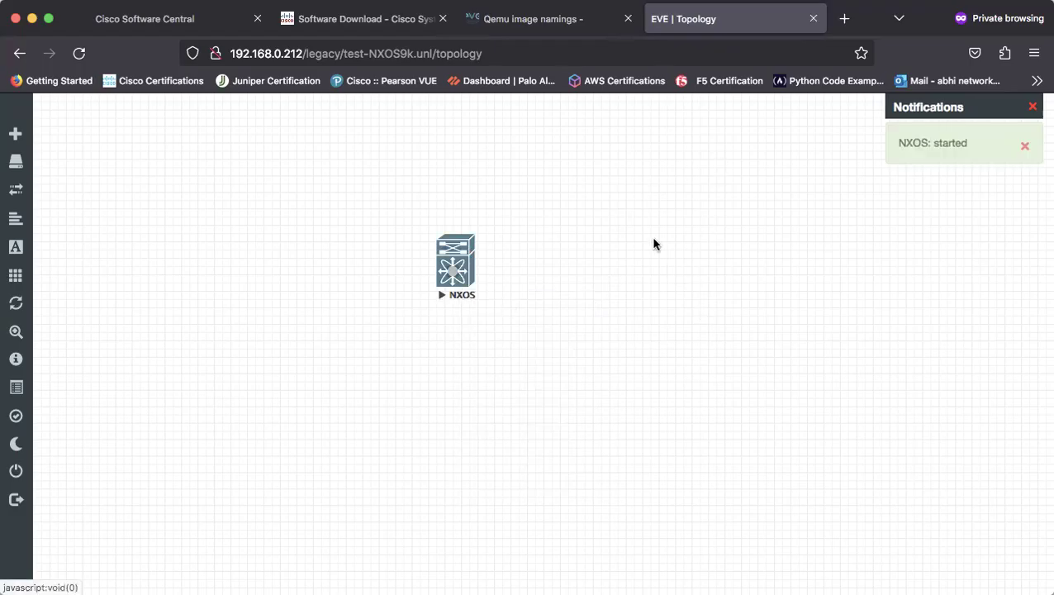
left_click(459, 269)
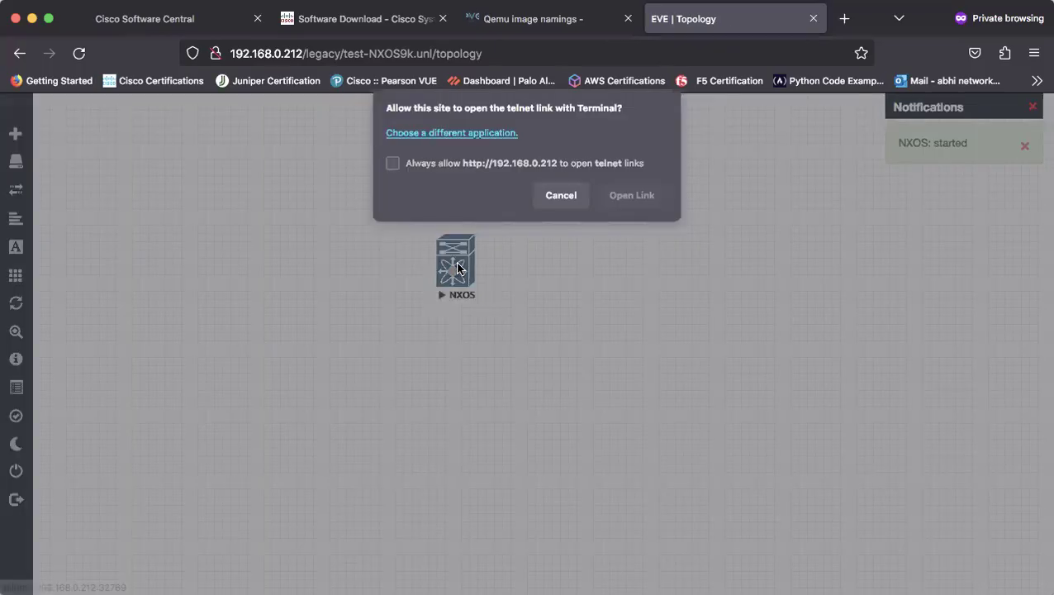
left_click(632, 195)
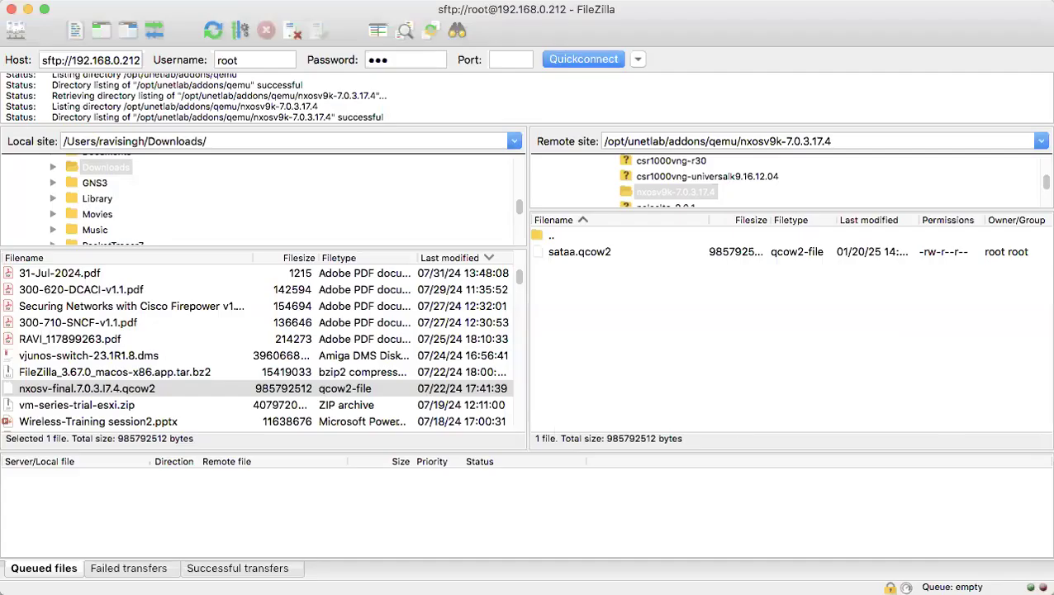
Bring the NXOS telnet console forward to watch it reach 'Installing local RPMS'
key("super+Tab")
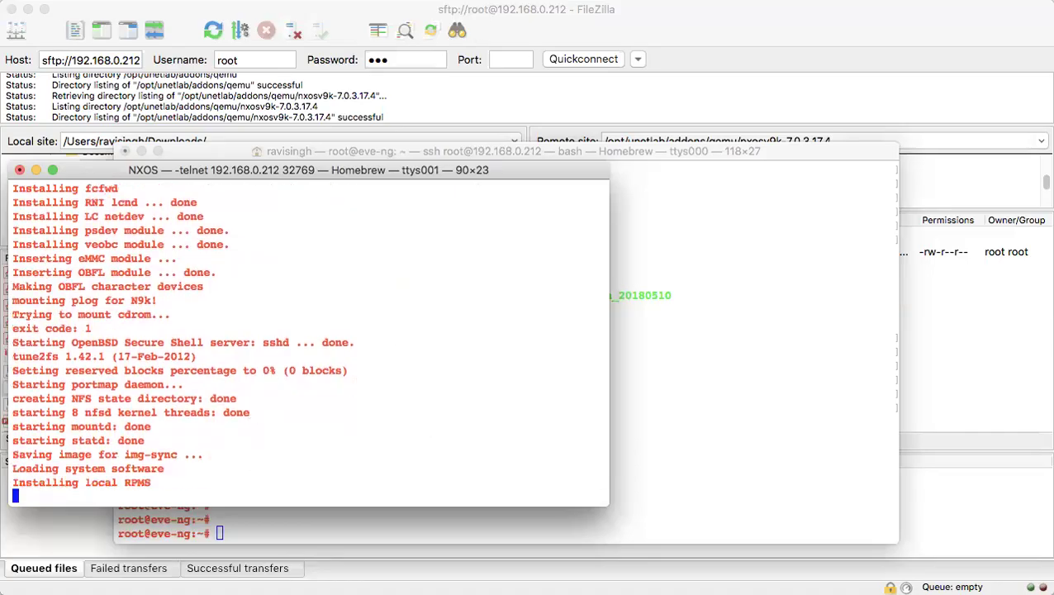
Answer no at the NXOS console's Abort Power On Auto Provisioning prompt
left_click(701, 18)
left_click(225, 439)
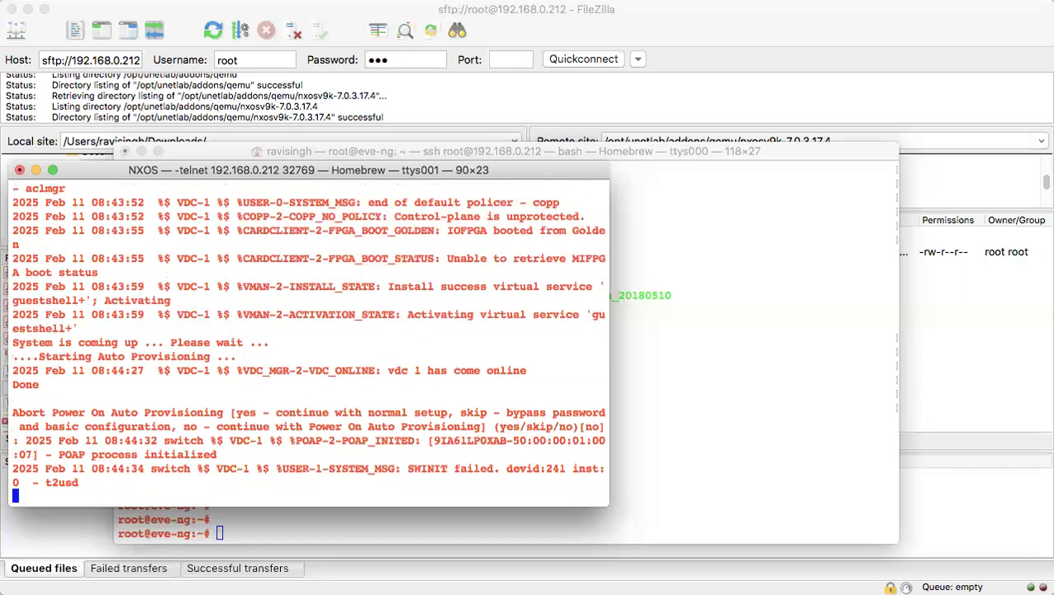
key("Return")
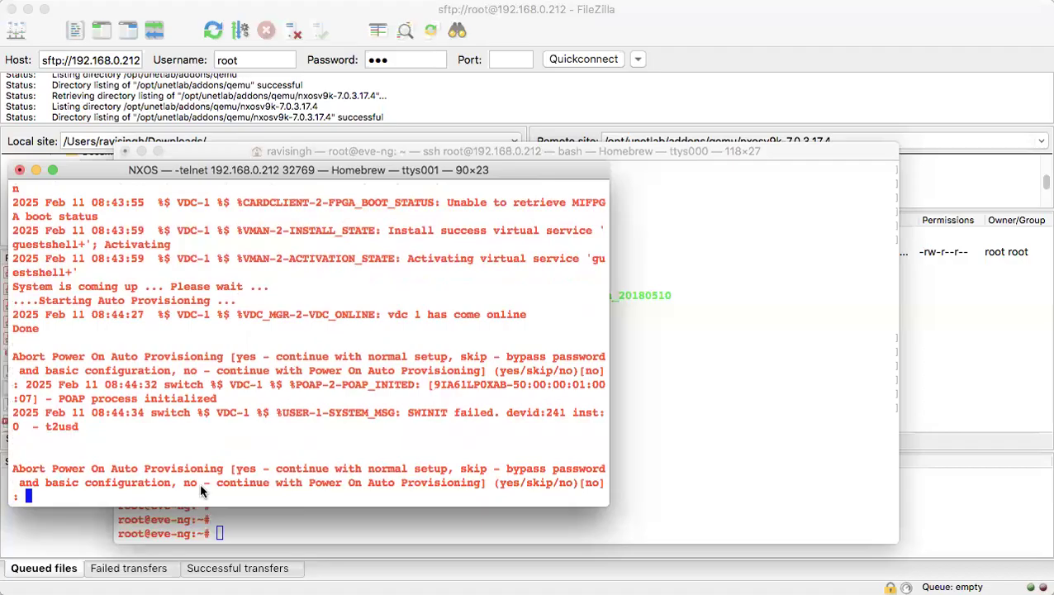
type("no")
key("Return")
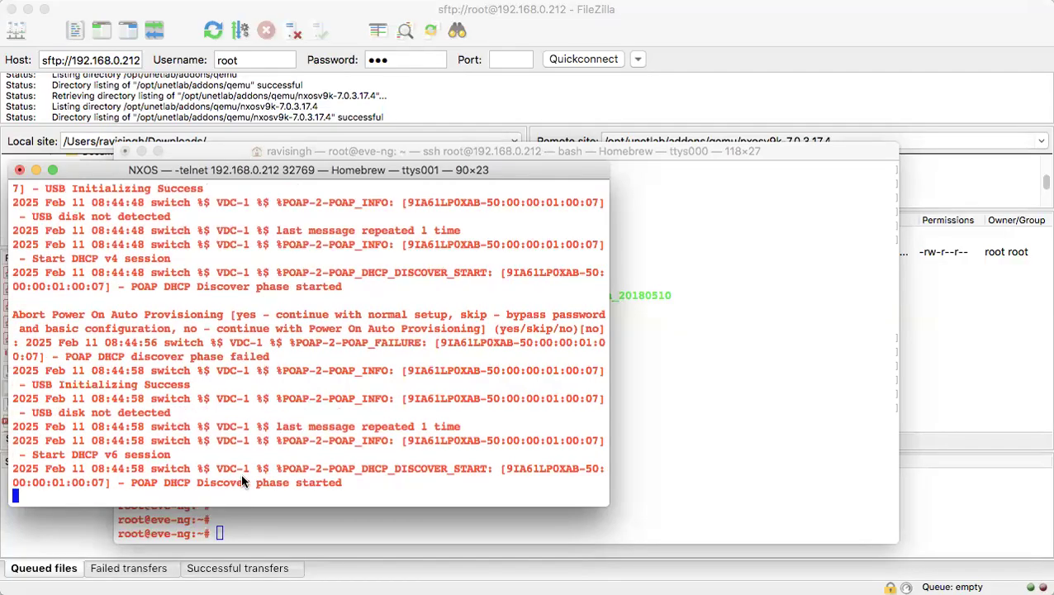
Abort auto provisioning with yes, keep the secure password standard, and enter a longer admin password
type("yes")
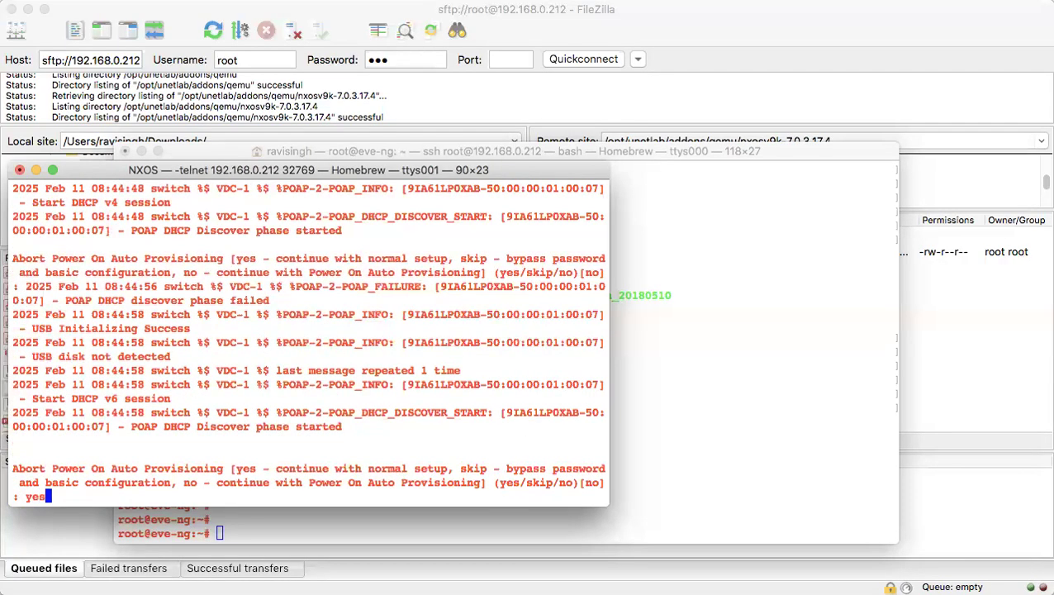
key("Return")
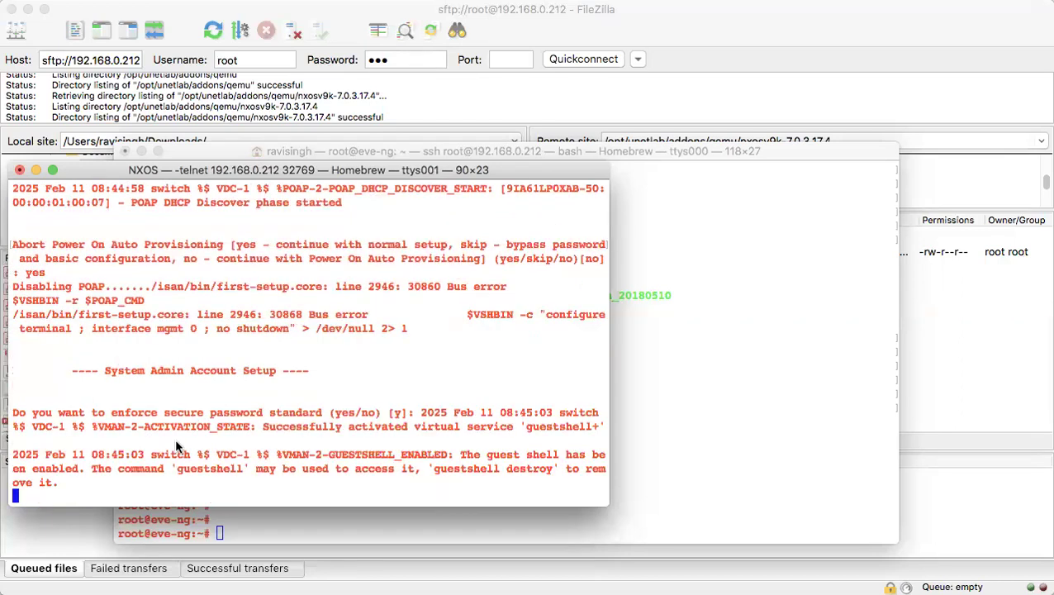
key("Return")
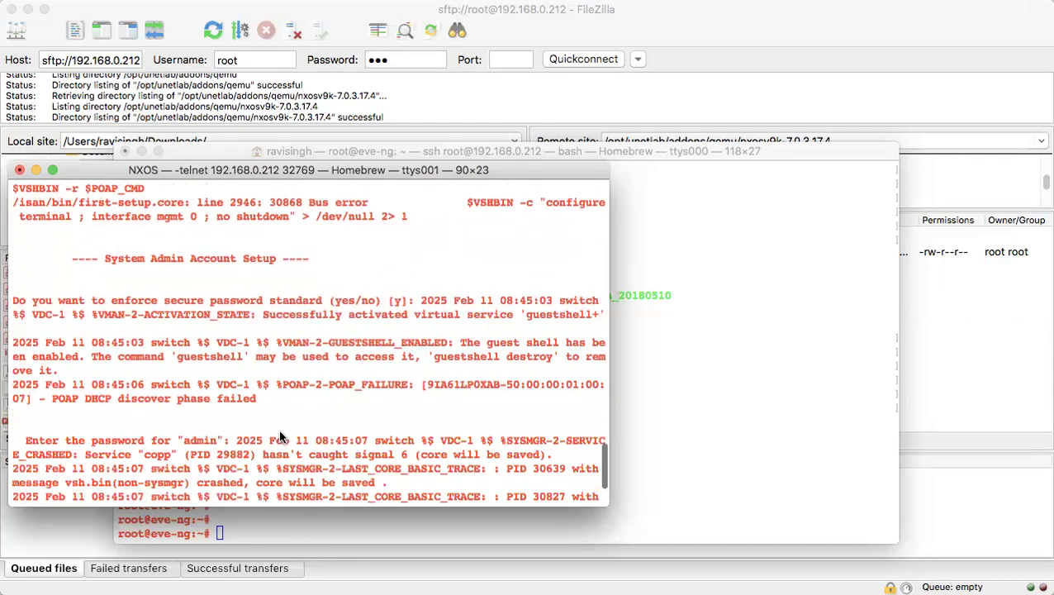
key("Return")
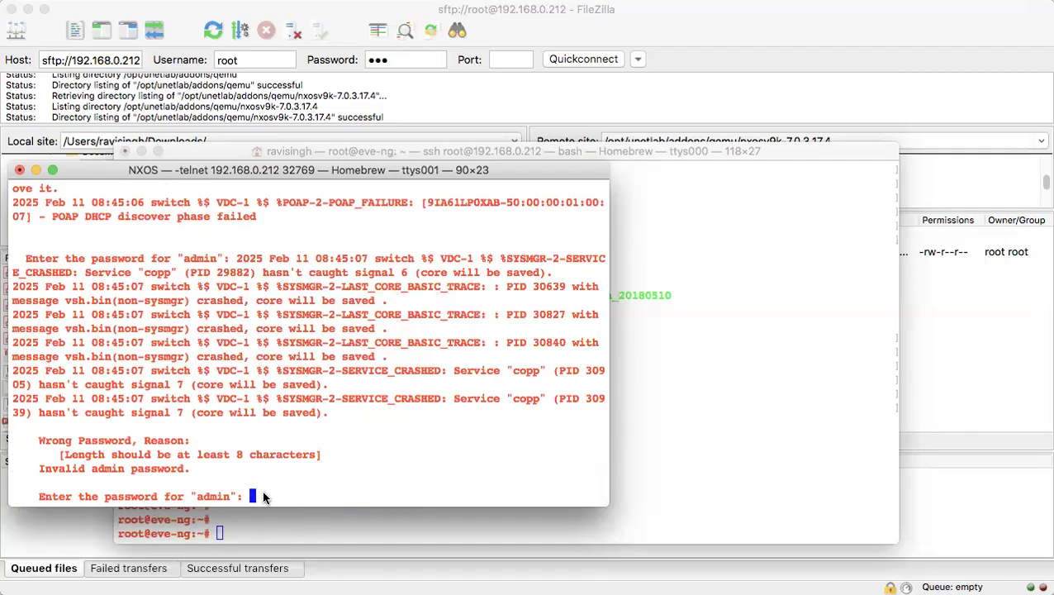
key("Return")
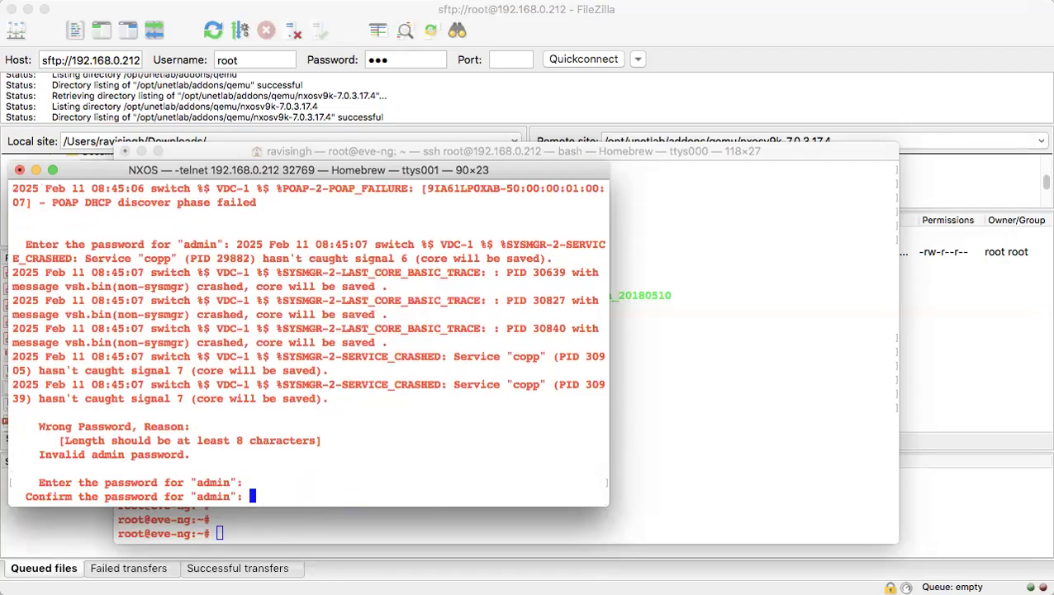
key("Return")
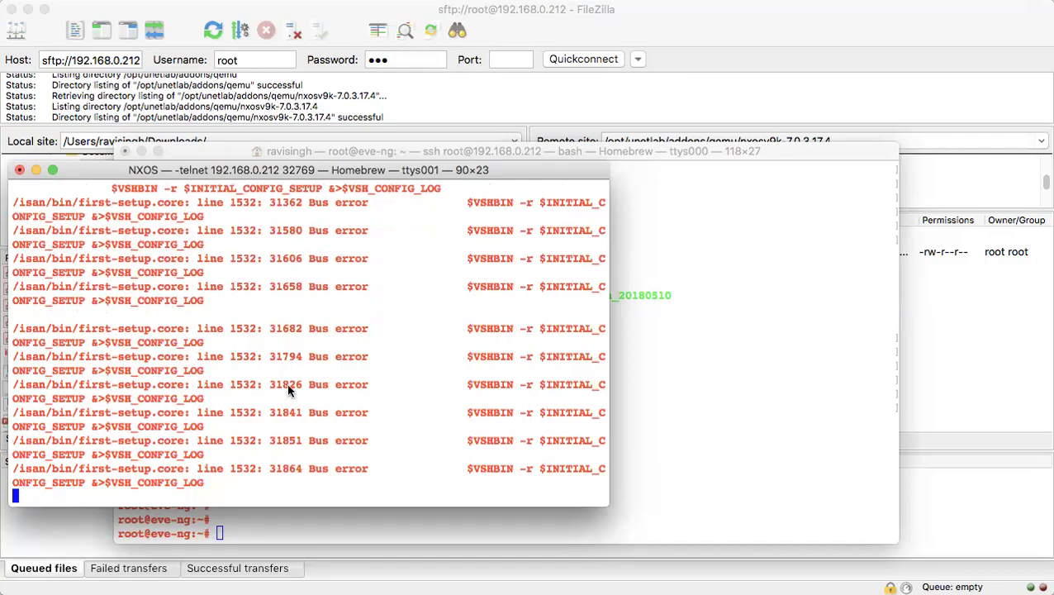
Interrupt the stalled setup with Ctrl+C and re-enter the admin password
scroll(286, 383, "up", 6)
scroll(286, 383, "down", 1)
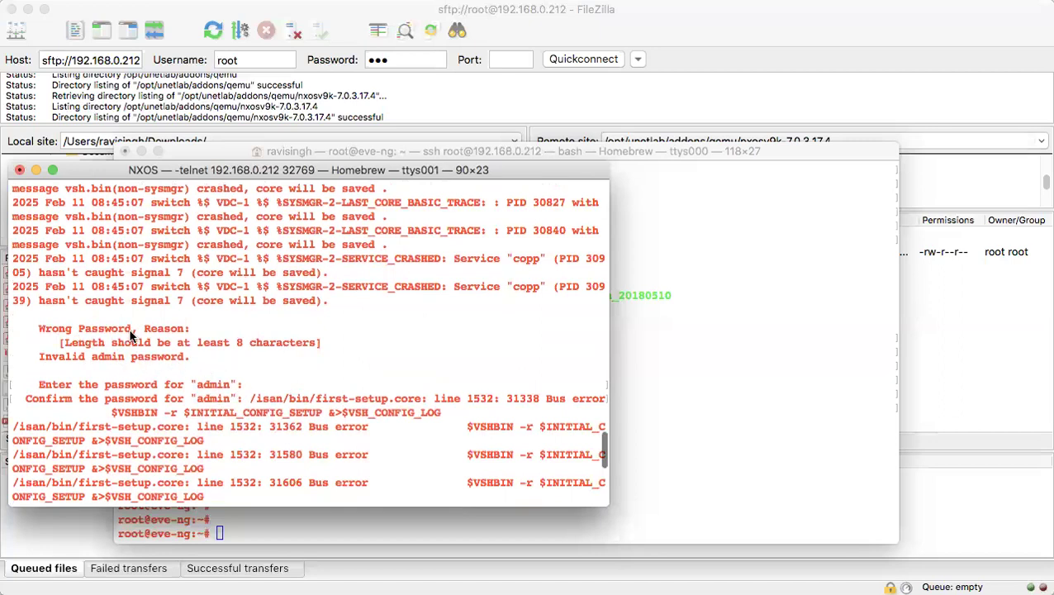
scroll(260, 368, "down", 1)
key("Return")
key("Return")
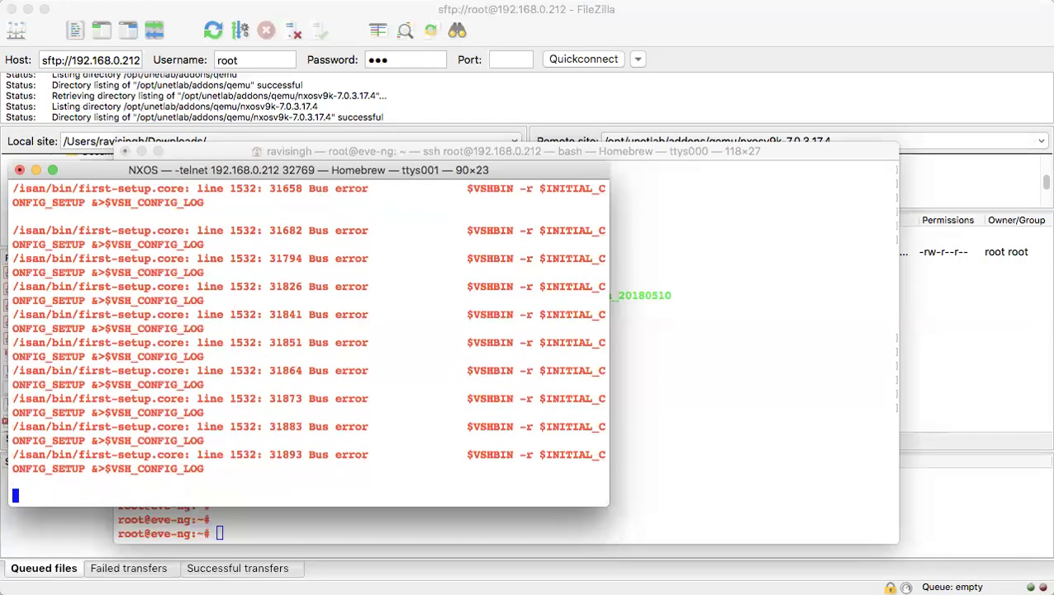
key("Return")
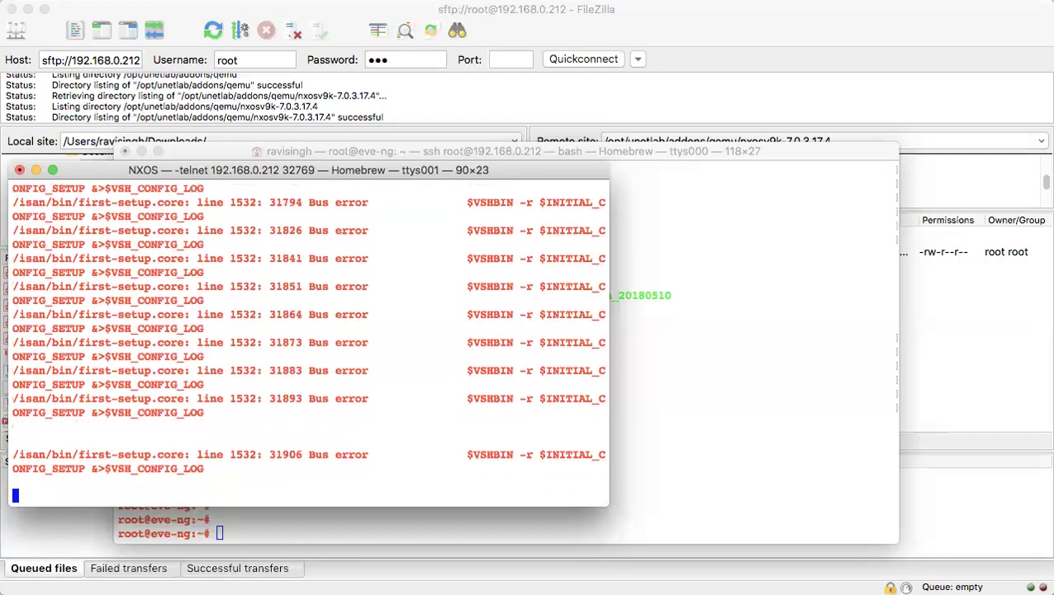
key("ctrl+c")
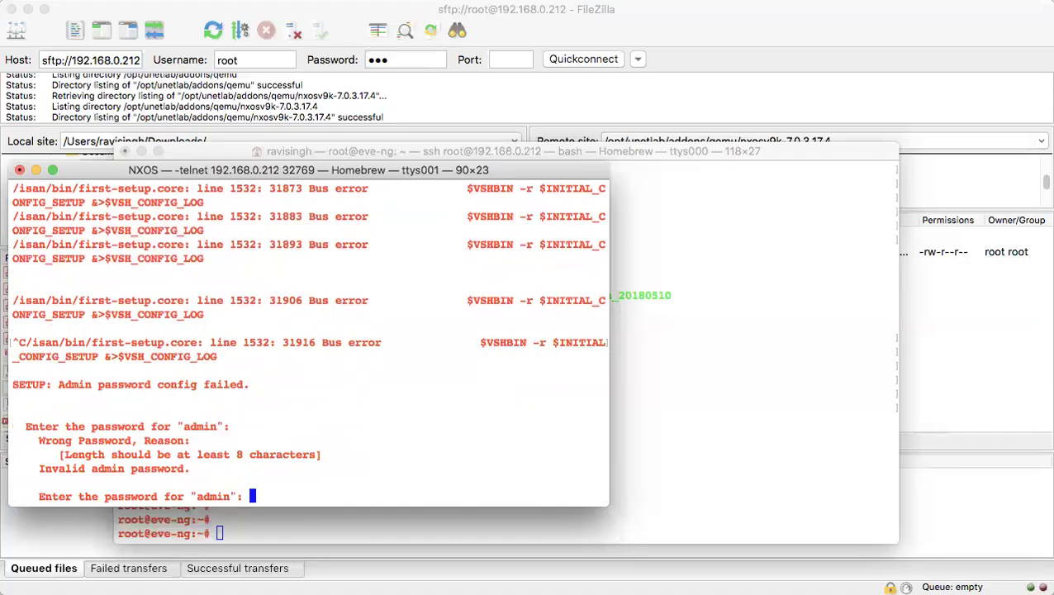
key("Return")
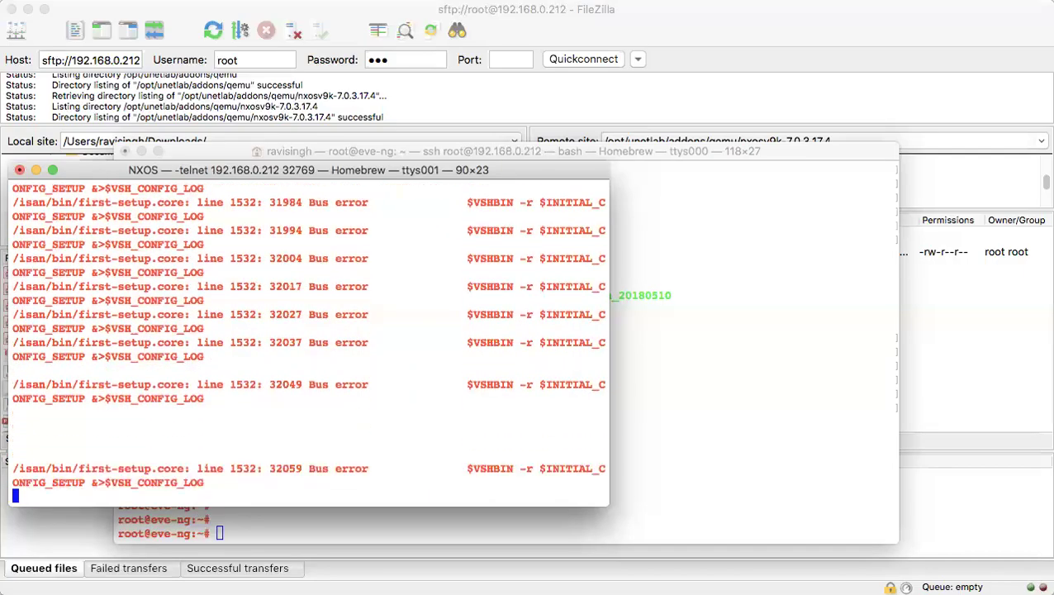
Retry stronger admin passwords until one is accepted and the switch reports System ready
key("ctrl+c")
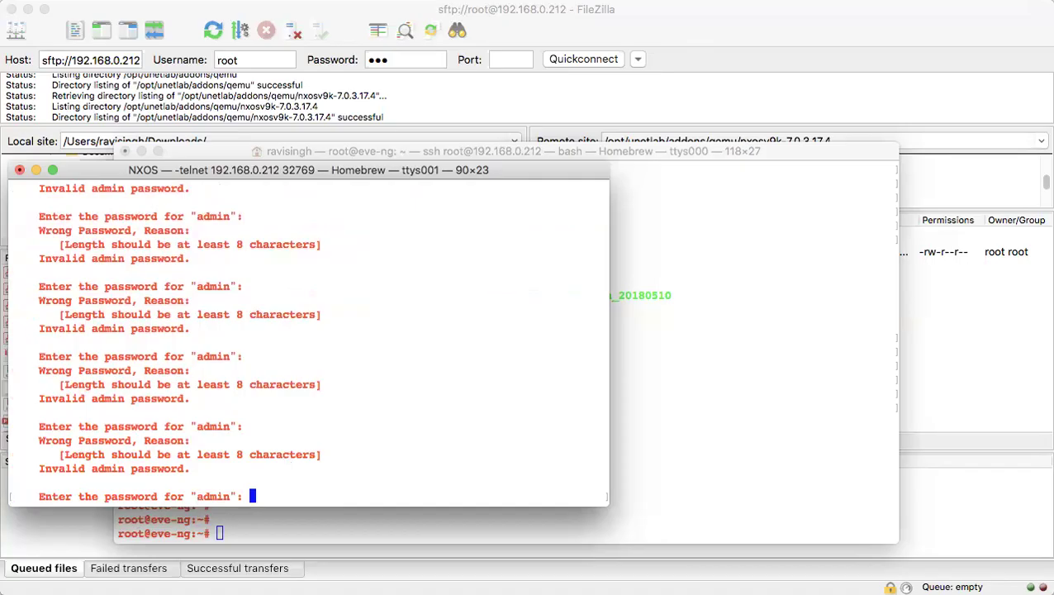
key("Return")
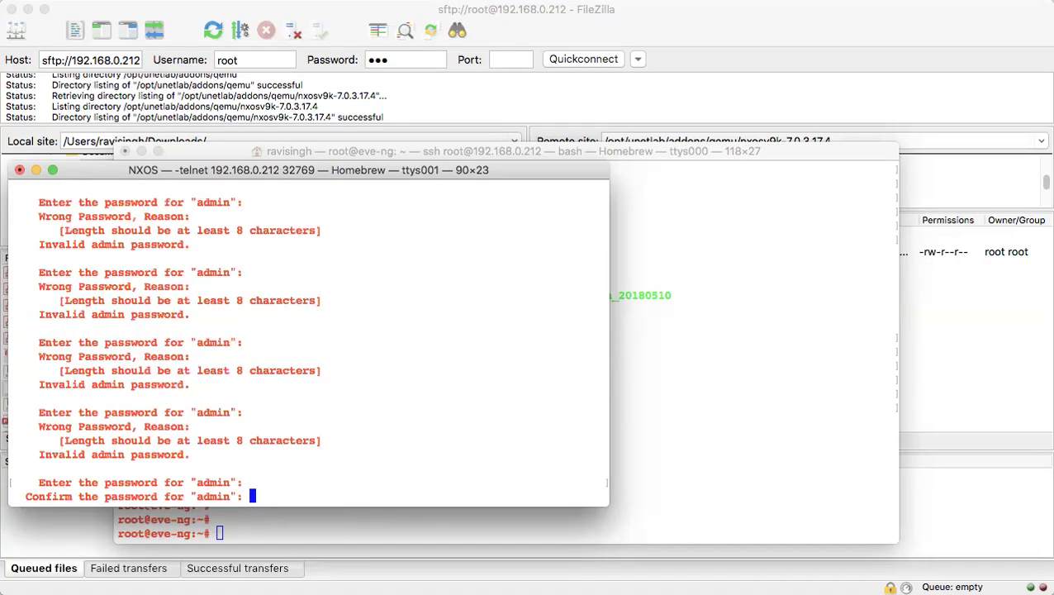
key("Return")
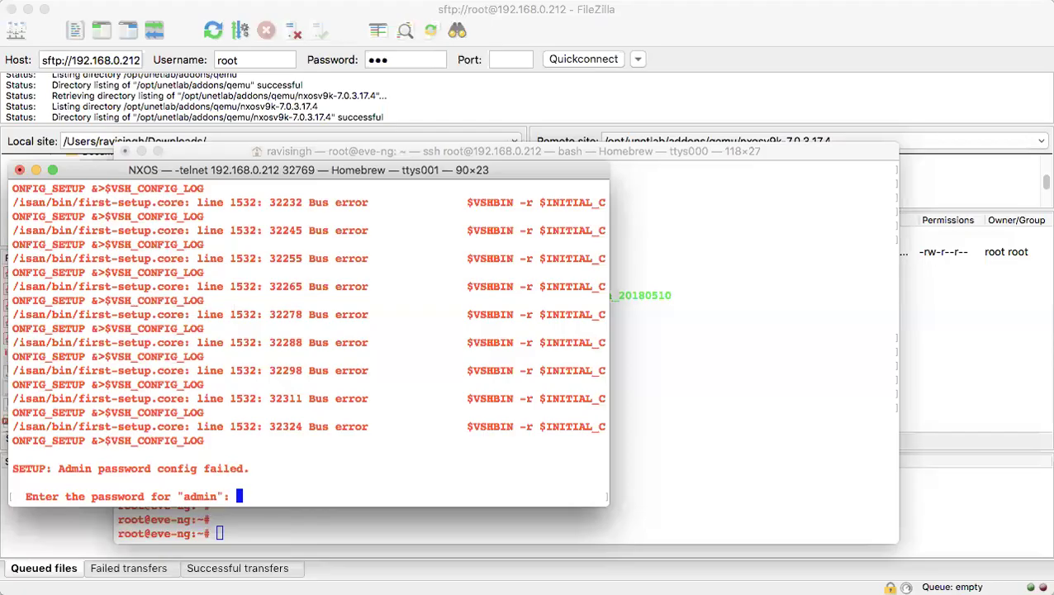
key("Return")
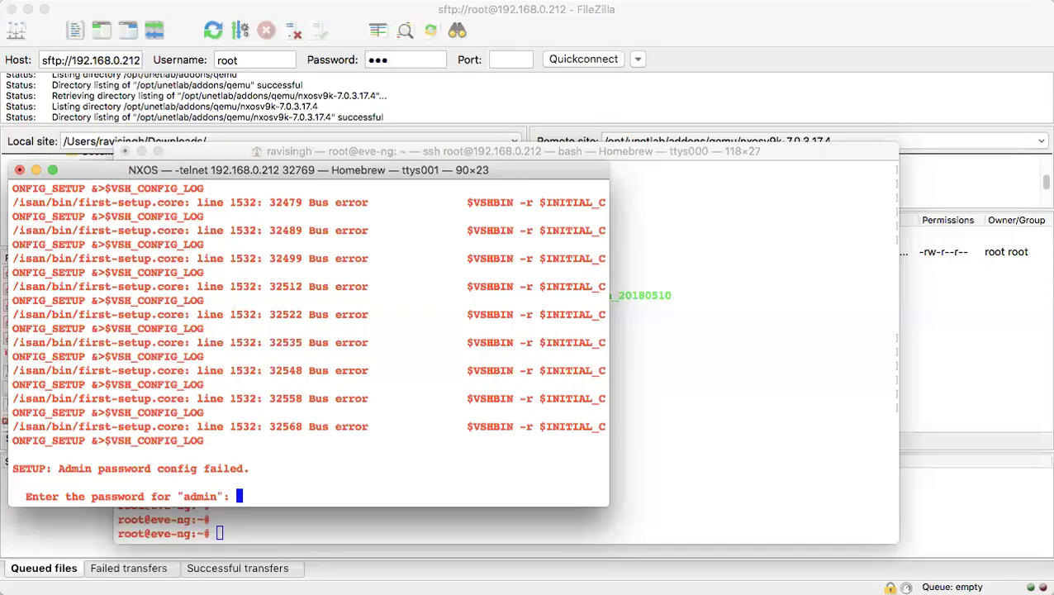
key("Return")
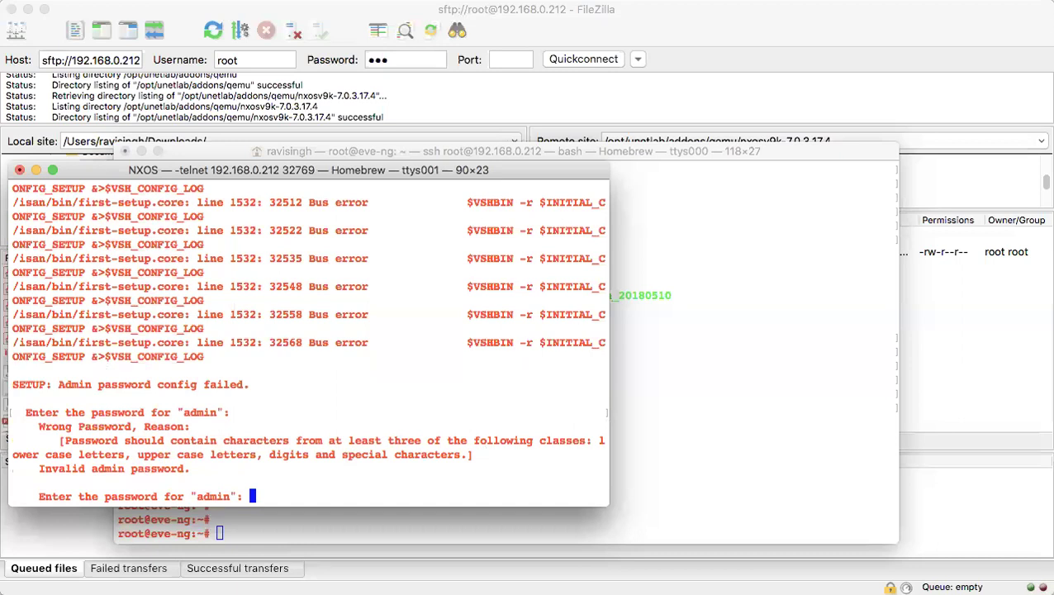
key("Return")
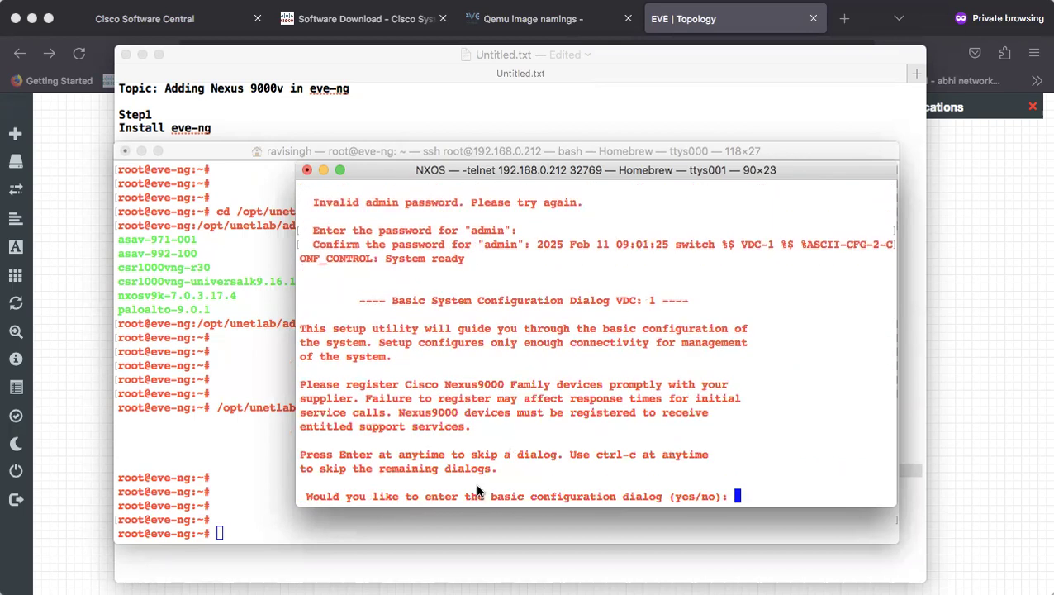
Decline the basic configuration dialog and log in as admin to reach switch#
type("no")
key("Return")
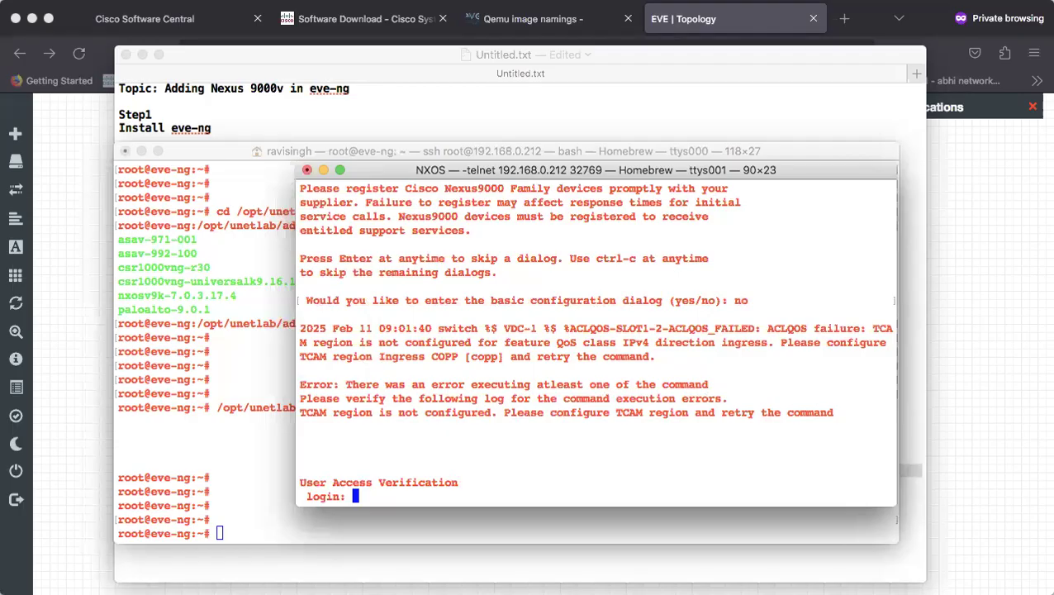
type("admin")
key("Return")
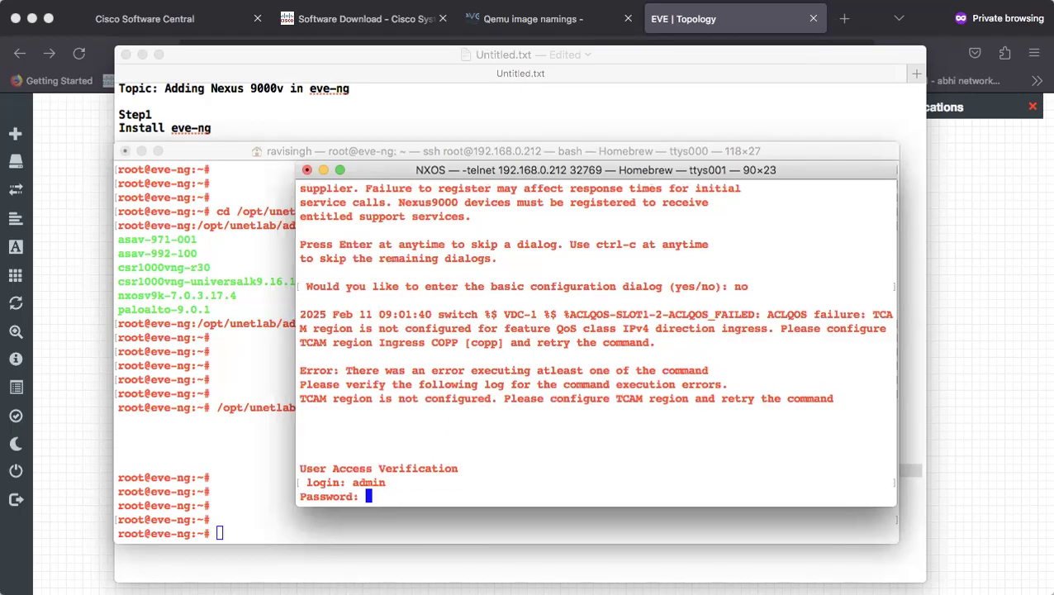
key("Return")
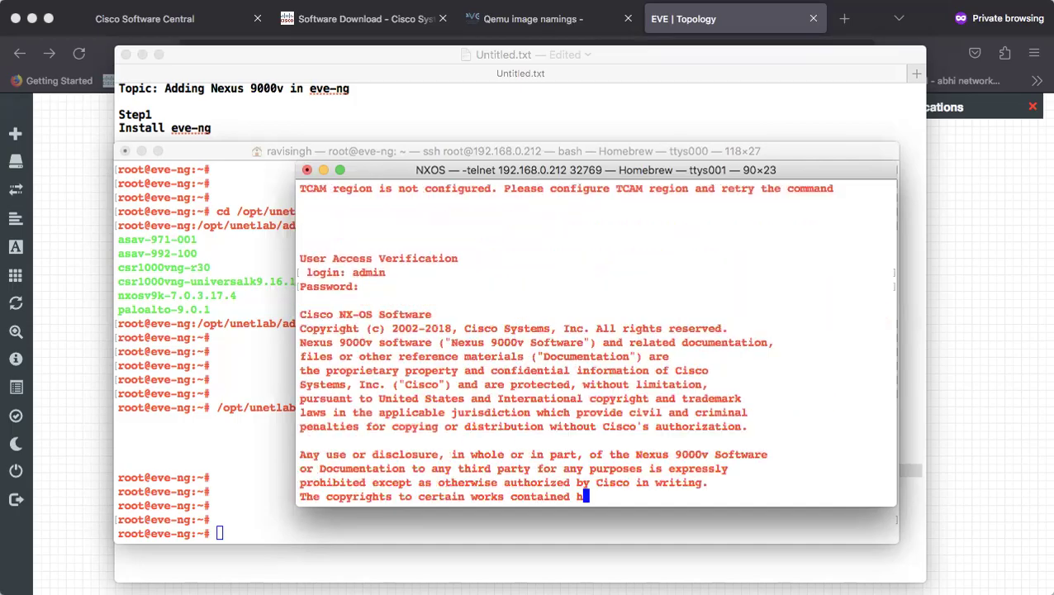
key("Return")
key("Return")
key("Return")
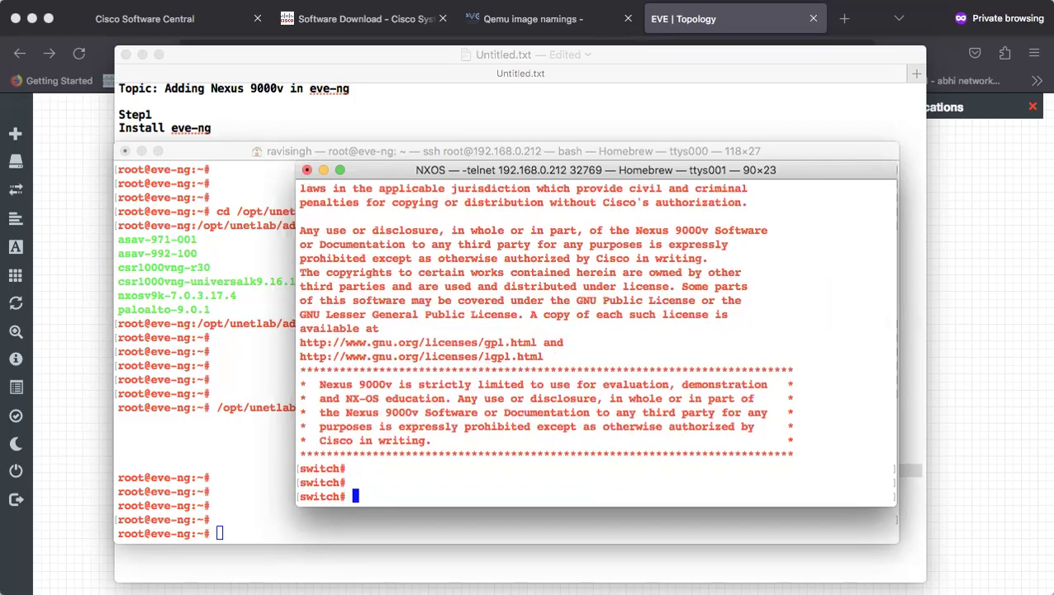
Run show boot and show version, confirming no boot variable is set and the image is nxos.7.0.3.I7.4.bin
type("show boot")
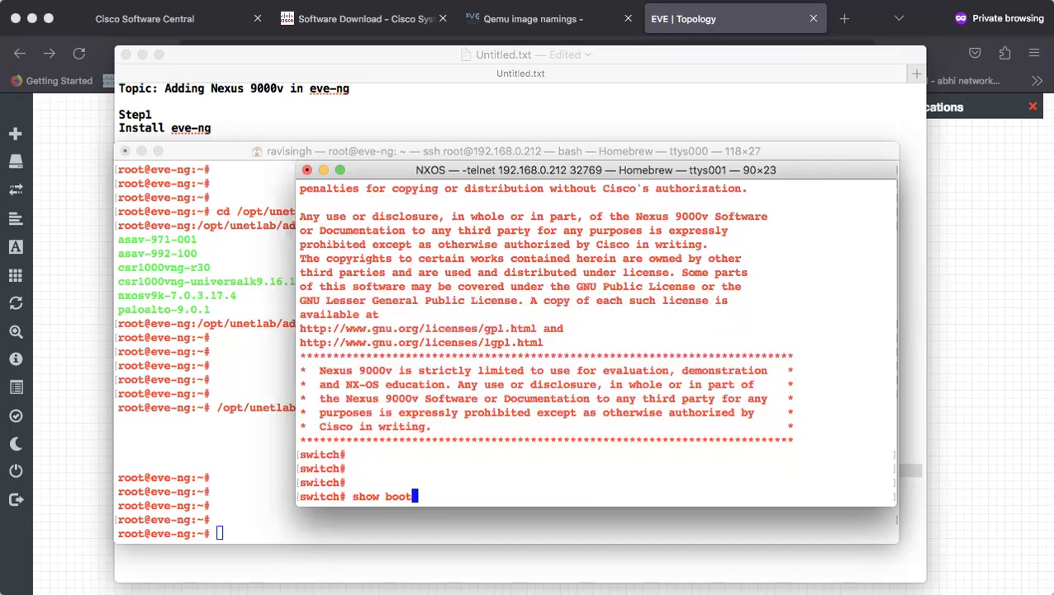
key("Return")
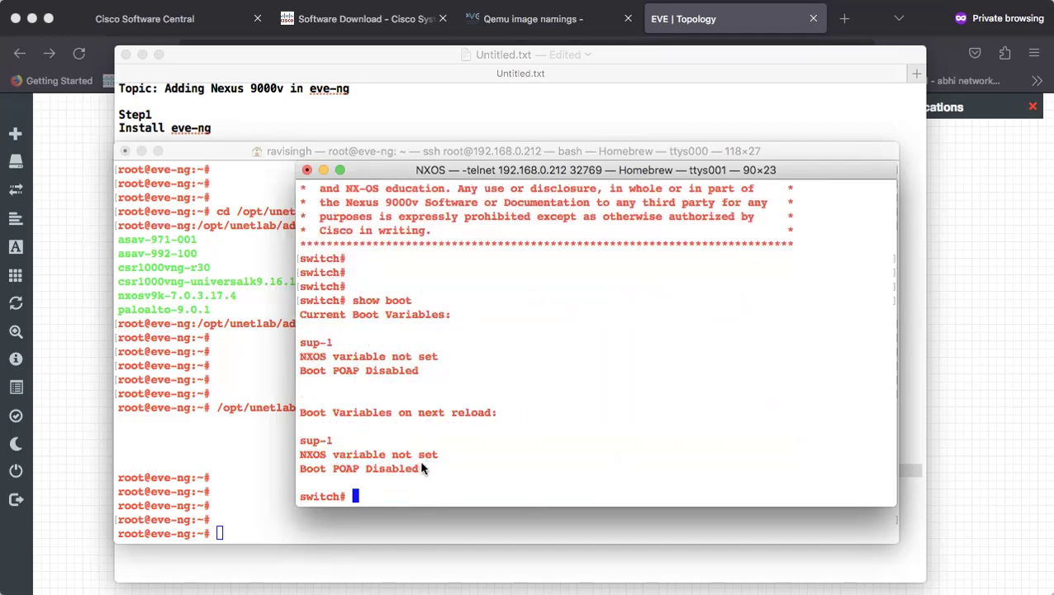
type("show version")
key("Return")
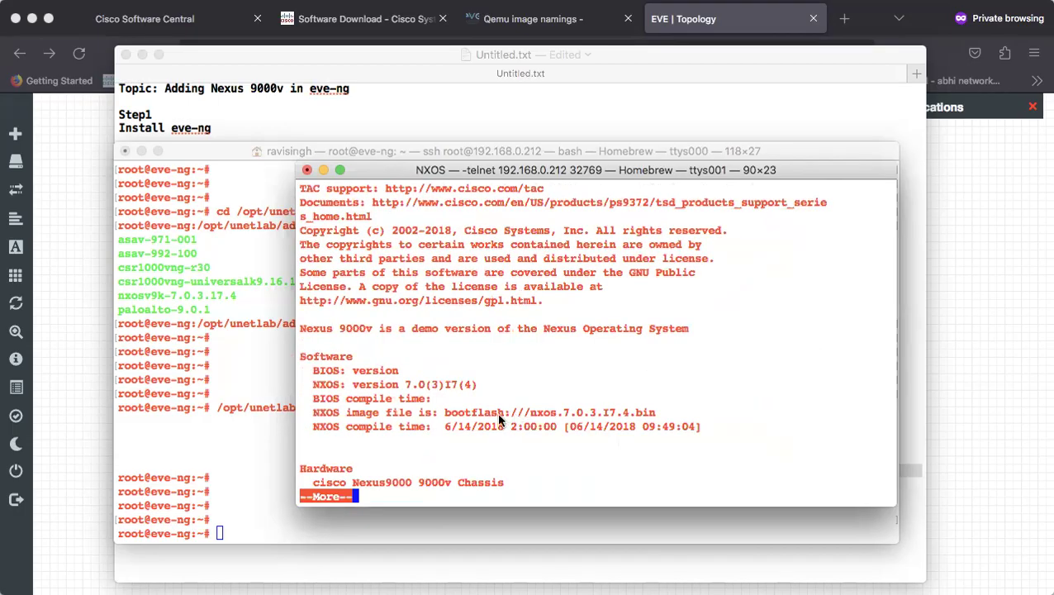
left_click_drag(530, 412, 655, 415)
key("super+c")
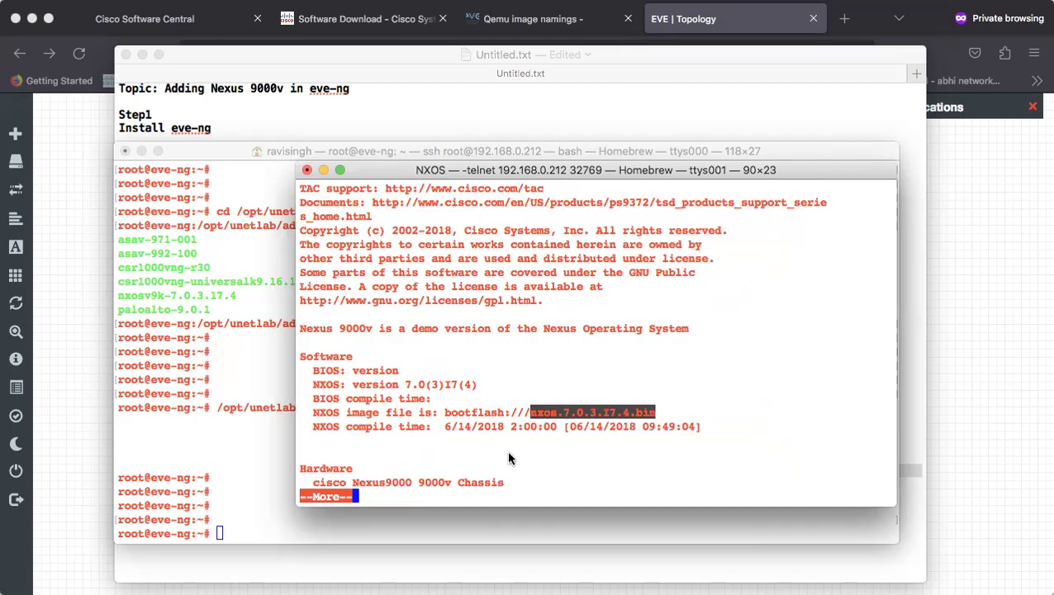
key("space")
In configuration mode, set boot nxos to bootflash:nxos.7.0.3.I7.4.bin, then leave configuration mode
type("conf t")
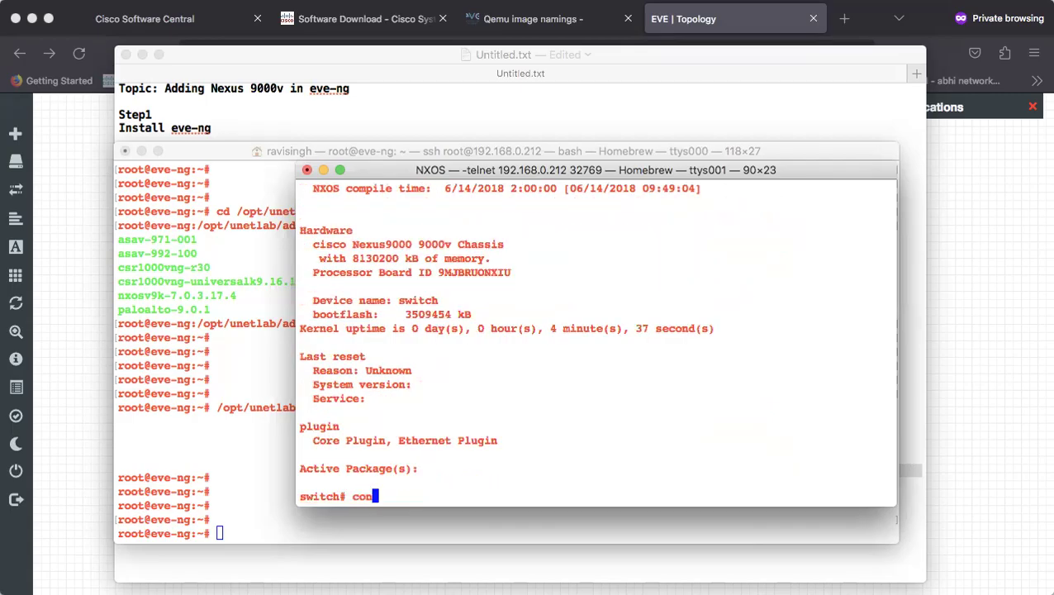
key("Return")
type("no")
key("BackSpace")
key("BackSpace")
key("Return")
type("boot ")
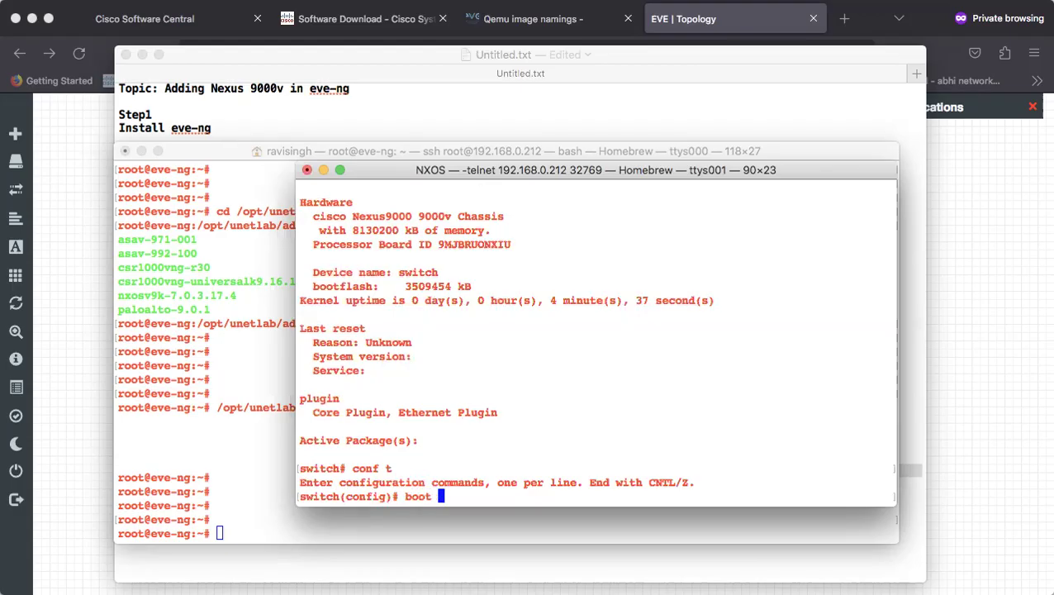
type("nxos flas")
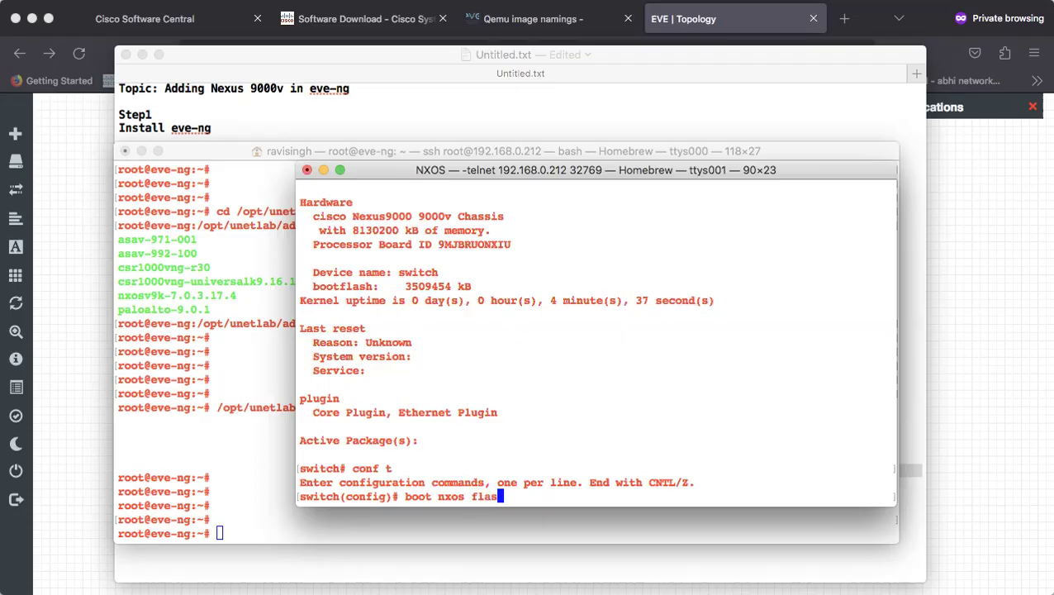
key("BackSpace")
key("BackSpace")
key("BackSpace")
key("BackSpace")
type("bo")
key("Tab")
key("super+v")
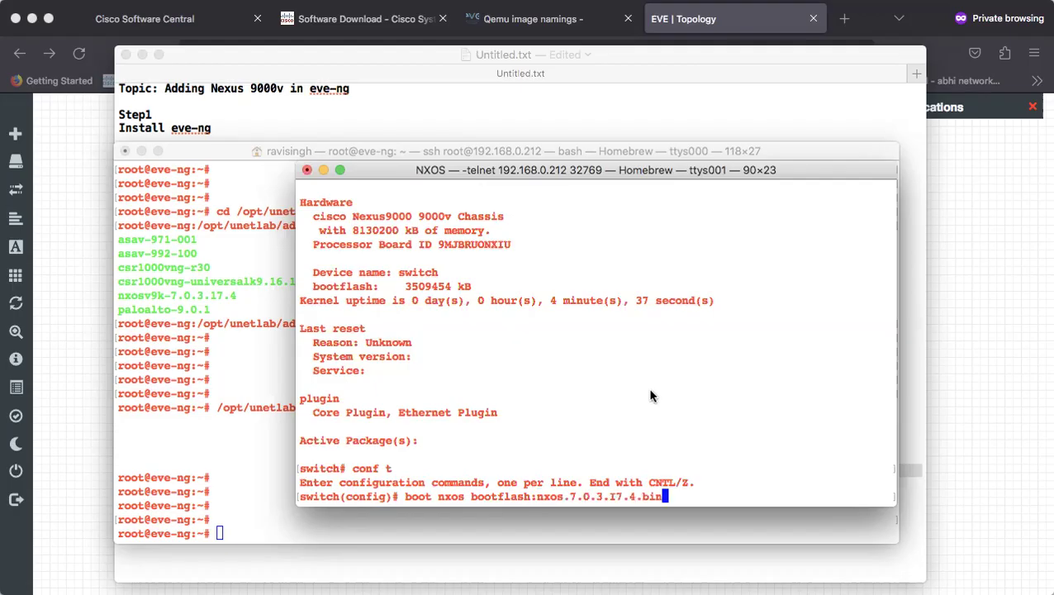
key("Return")
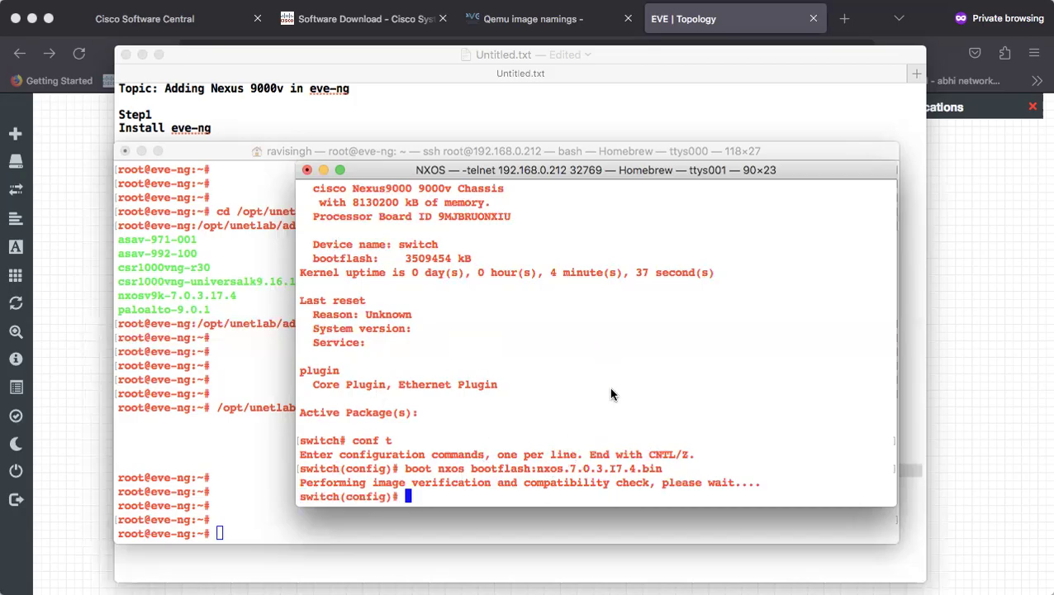
key("Return")
key("Return")
type("end")
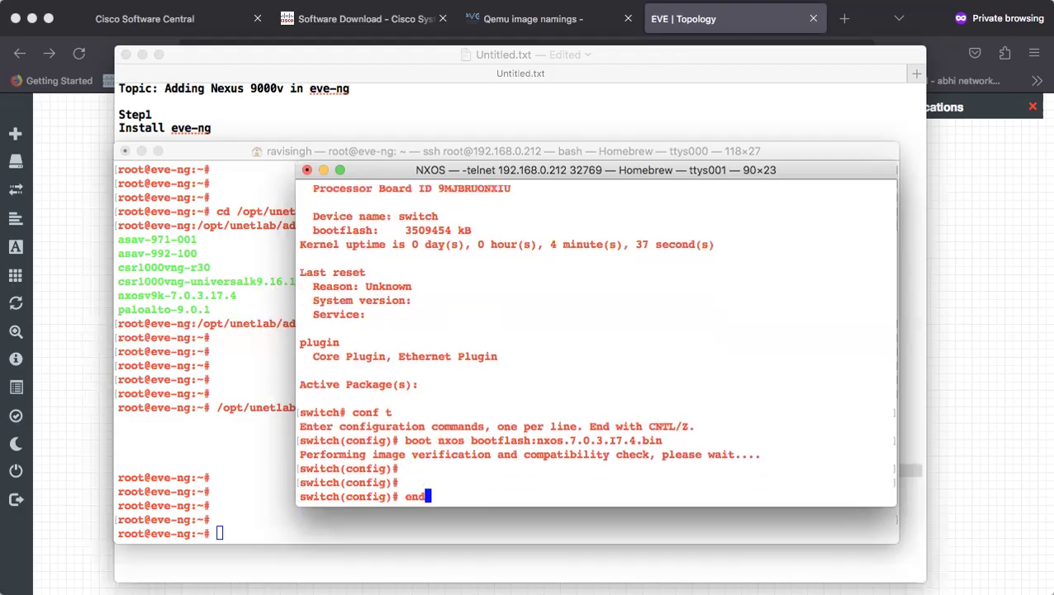
key("Return")
key("Return")
key("Return")
Save the running configuration to the startup configuration
type("cop")
key("Tab")
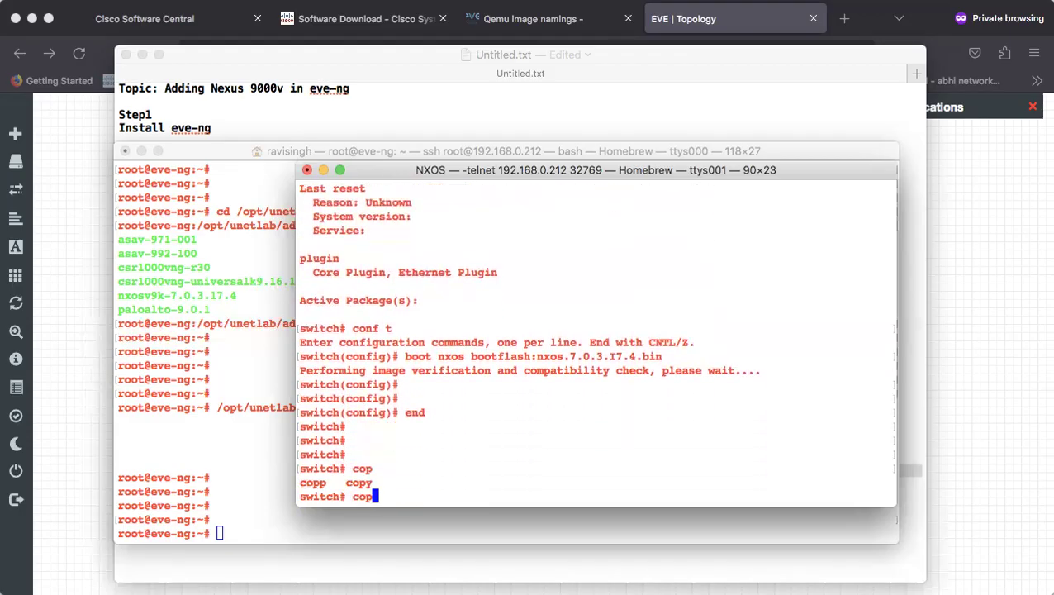
type("y run")
key("Tab")
type("s")
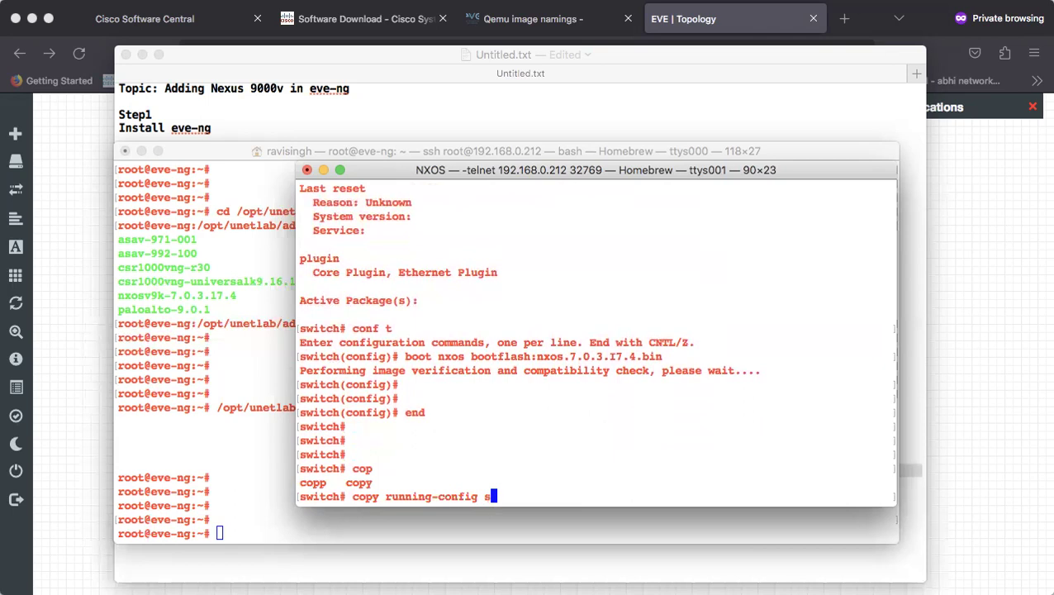
key("Tab")
key("Return")
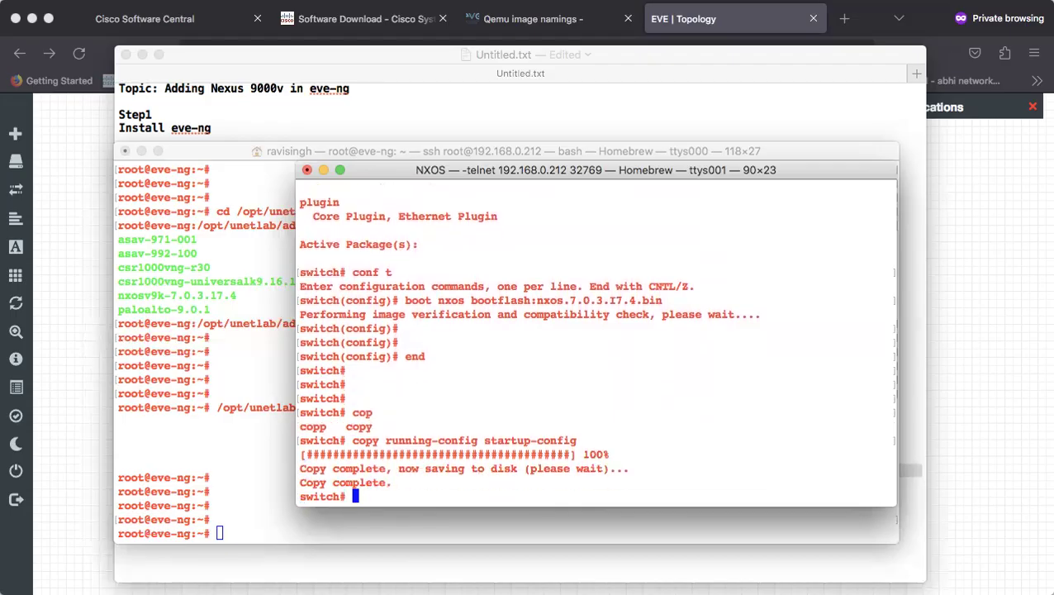
key("Return")
key("Return")
Verify with show boot that the NXOS variable is bootflash:/nxos.7.0.3.I7.4.bin, then return to the EVE-NG topology
type("show boot")
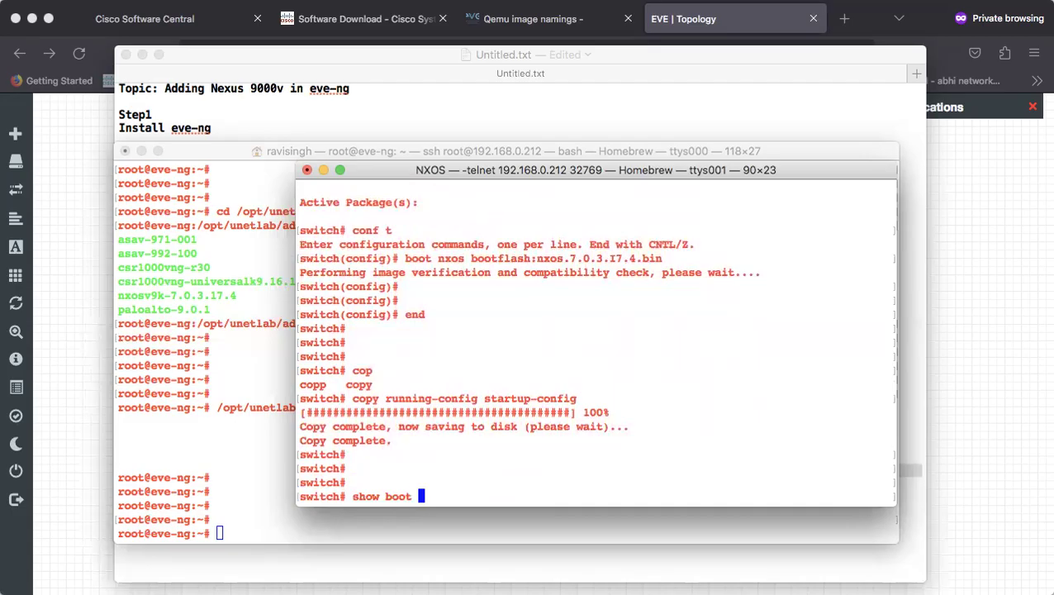
key("Return")
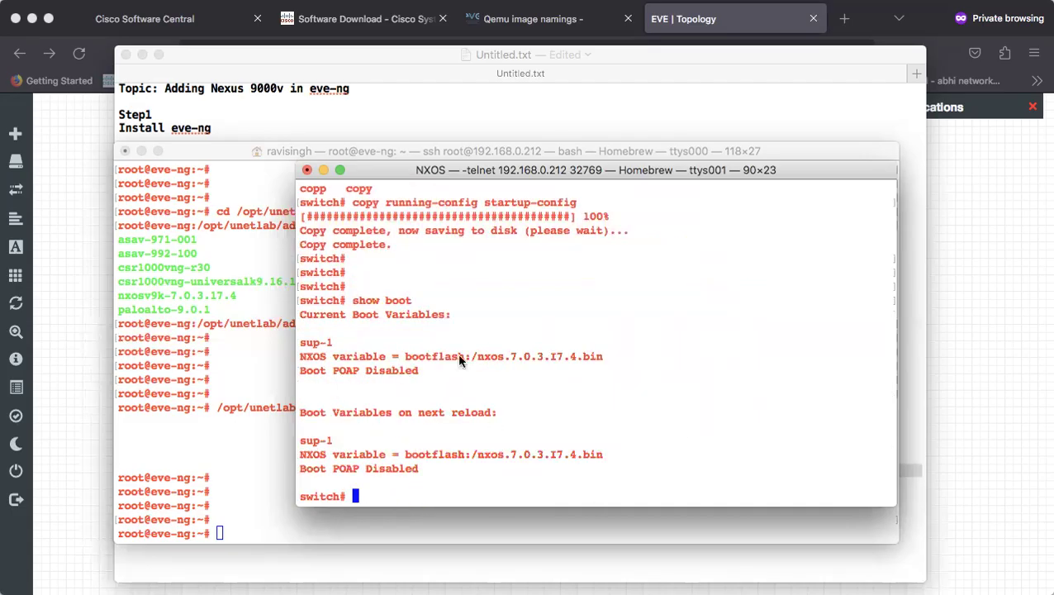
left_click_drag(415, 358, 513, 372)
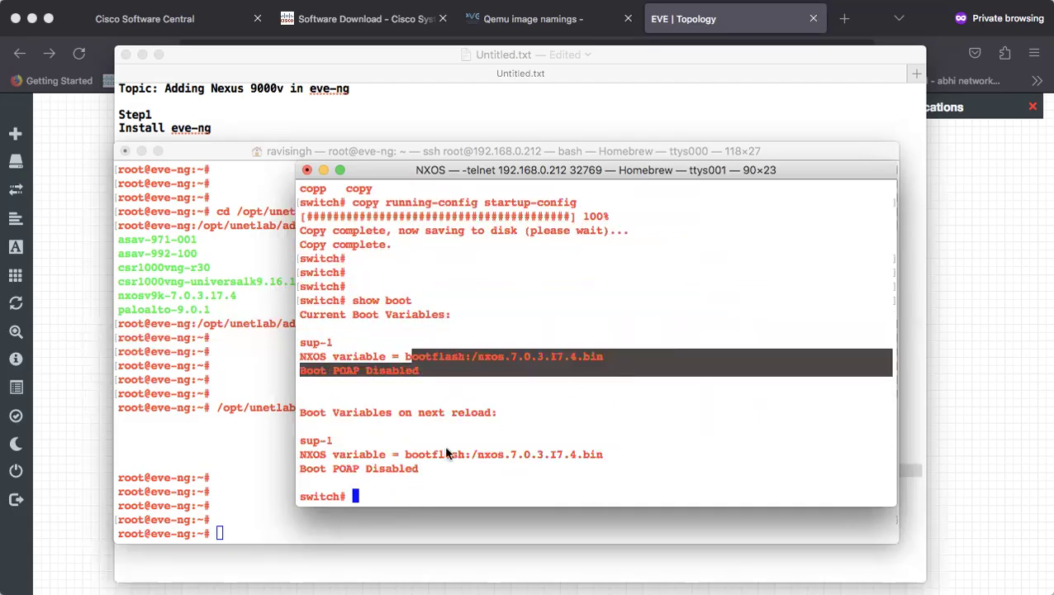
left_click_drag(411, 454, 591, 455)
left_click(642, 452)
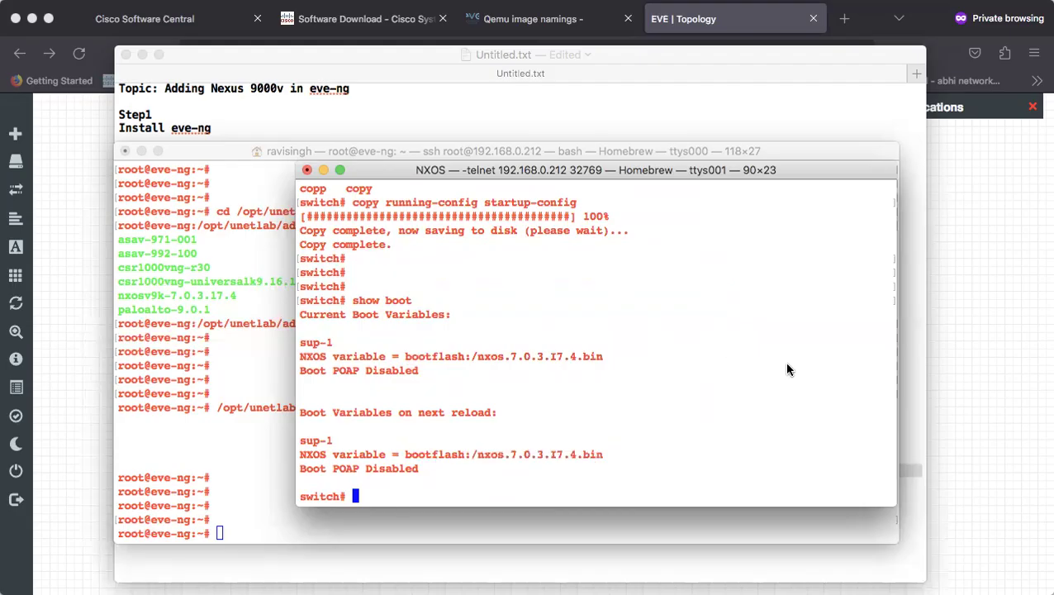
key("super+Tab")
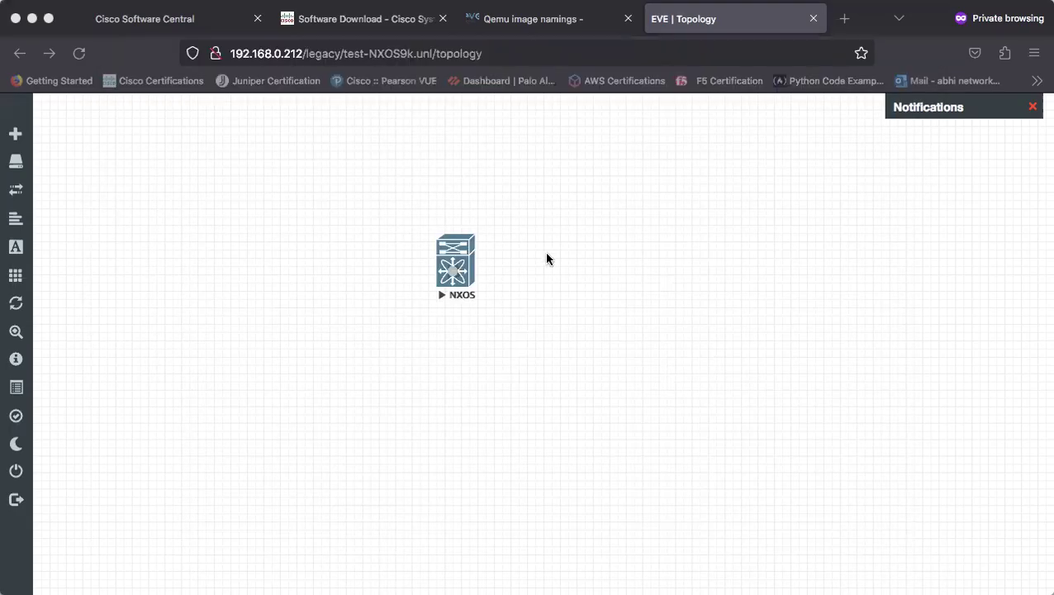